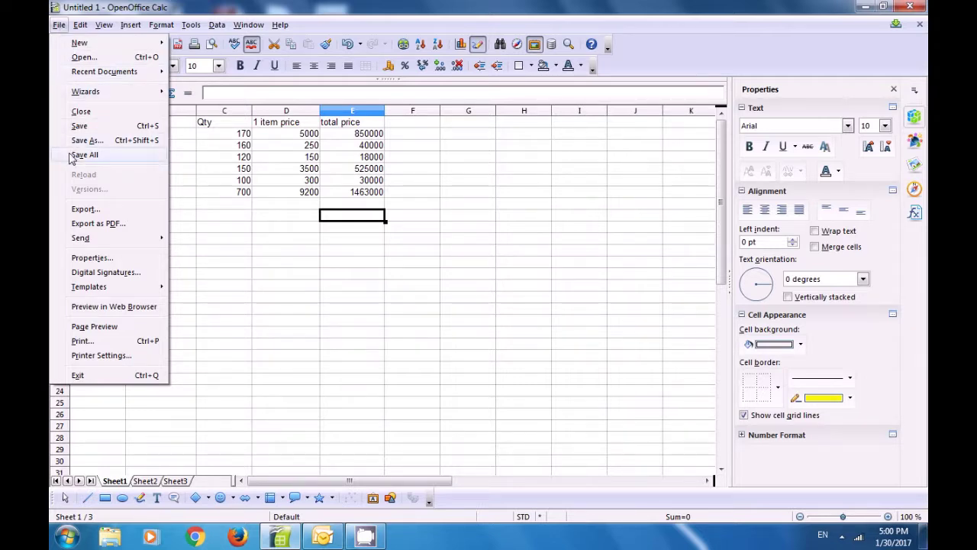
- Open the document properties and review the general, description and custom properties pages
{"action": "left_click", "coordinate": [90, 259]}
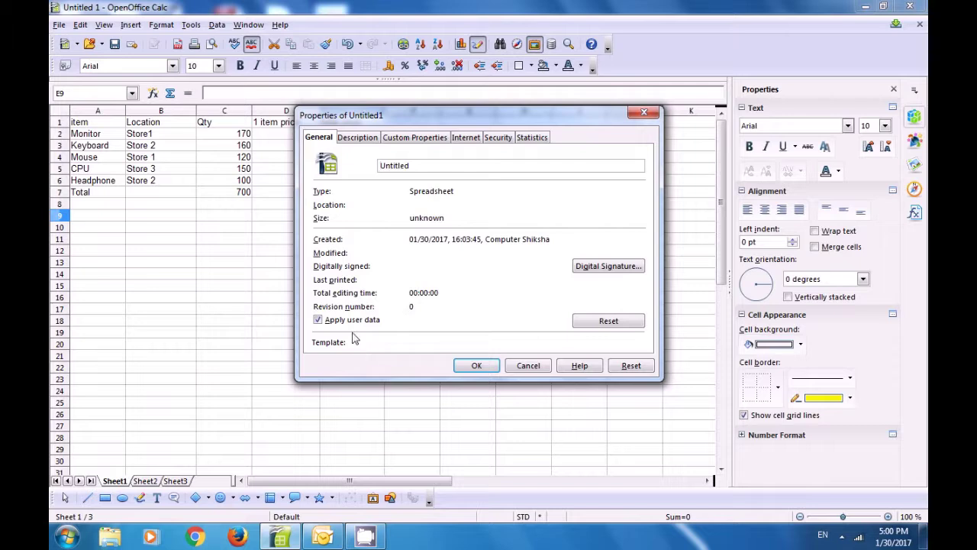
{"action": "left_click", "coordinate": [356, 141]}
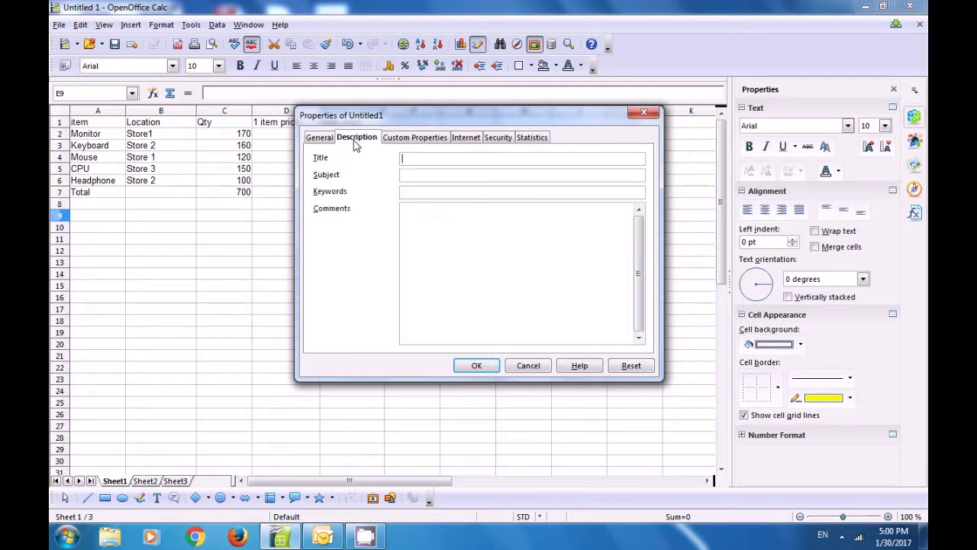
{"action": "left_click", "coordinate": [436, 174]}
{"action": "left_click", "coordinate": [417, 214]}
{"action": "left_click", "coordinate": [406, 140]}
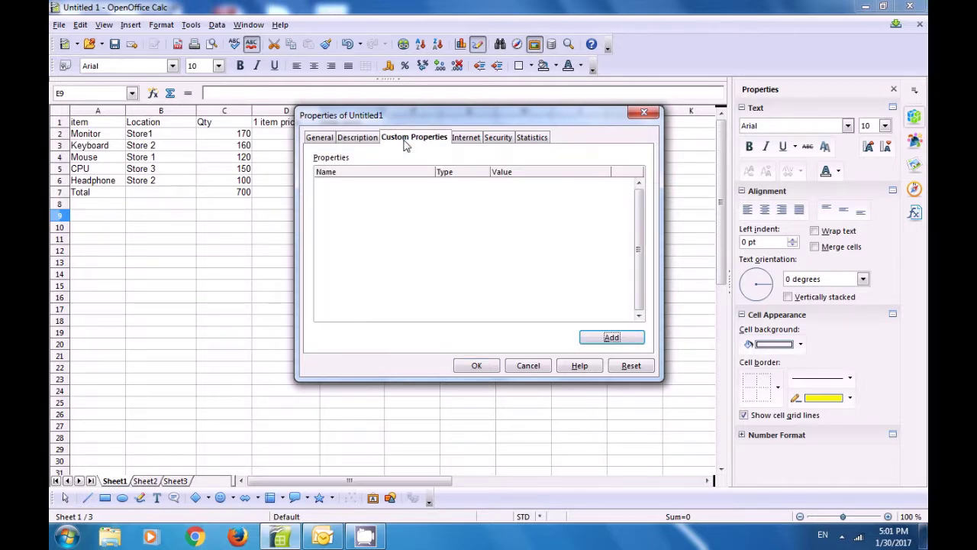
- Try the automatic refresh and redirect options in the document's Internet properties, then restore "Do not refresh automatically"
{"action": "left_click", "coordinate": [463, 141]}
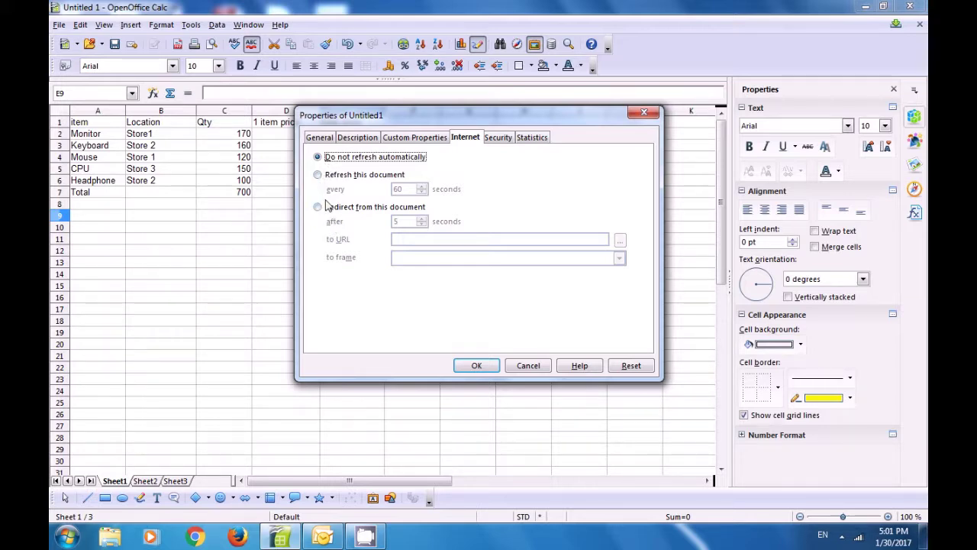
{"action": "left_click", "coordinate": [317, 176]}
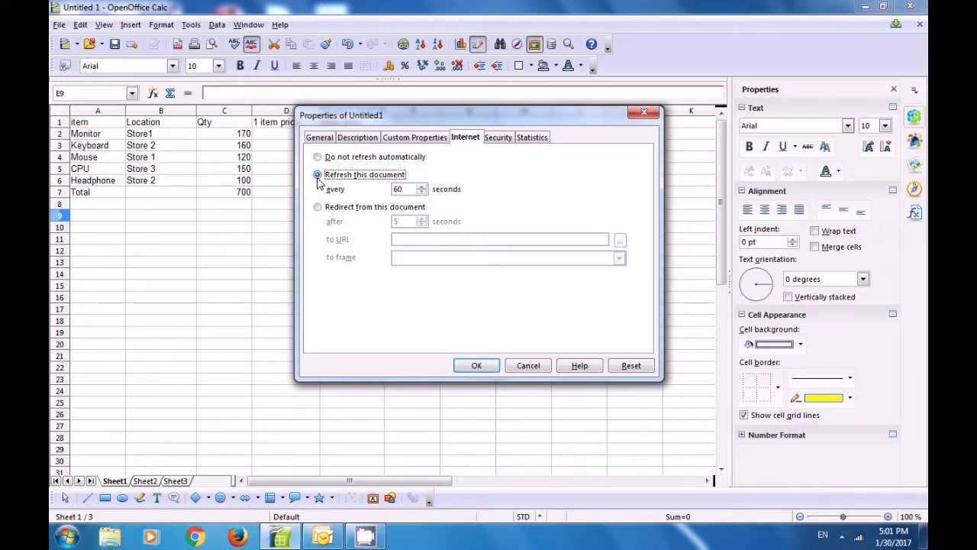
{"action": "left_click", "coordinate": [317, 207]}
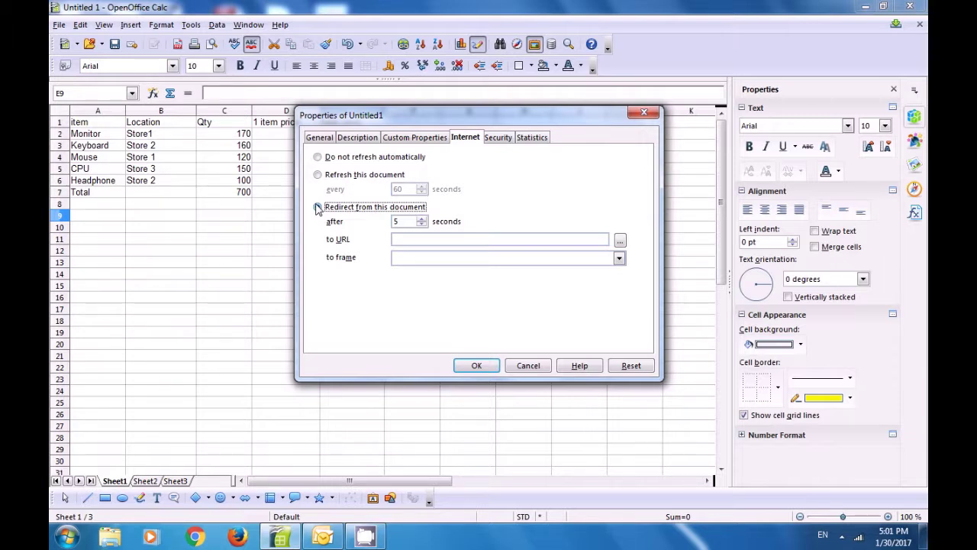
{"action": "left_click", "coordinate": [317, 157]}
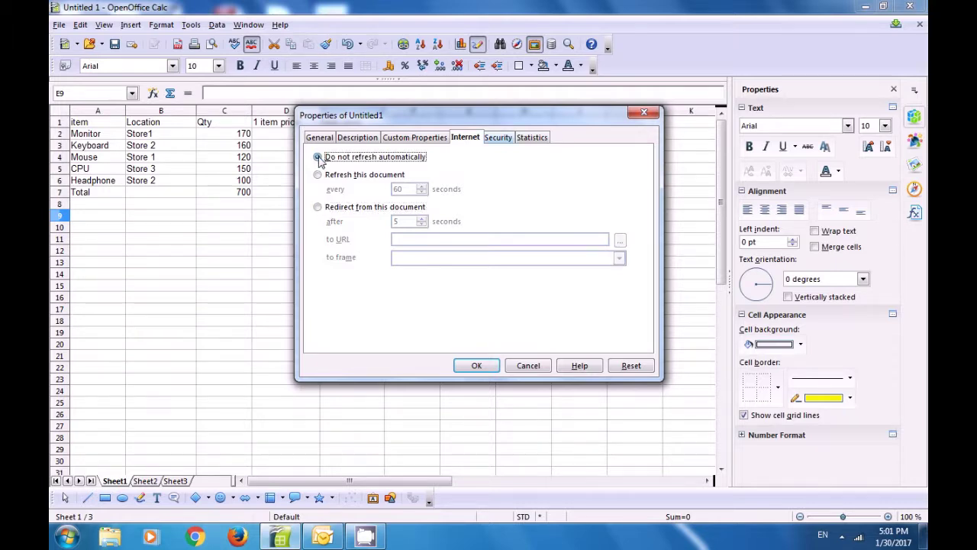
- Try the file sharing options in the security properties and review the document statistics
{"action": "left_click", "coordinate": [493, 145]}
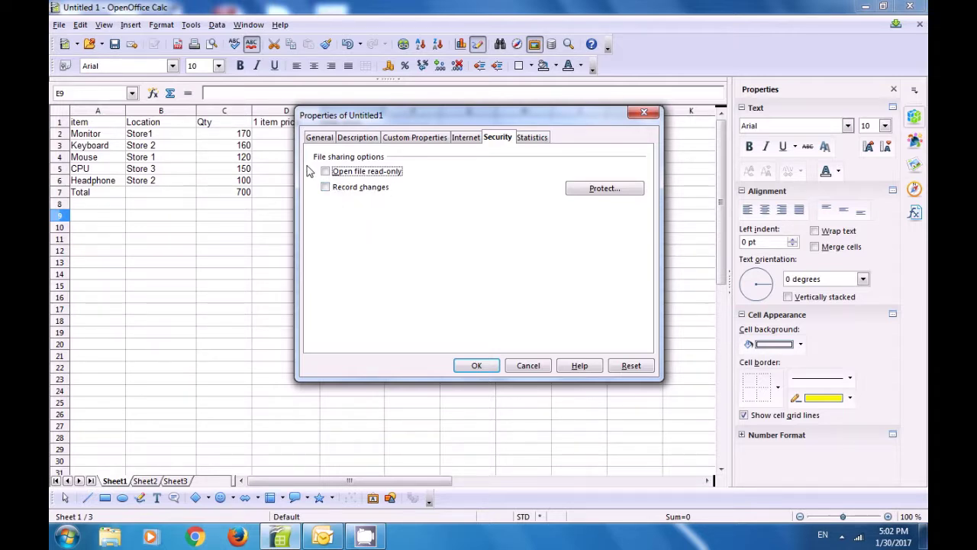
{"action": "left_click", "coordinate": [326, 187]}
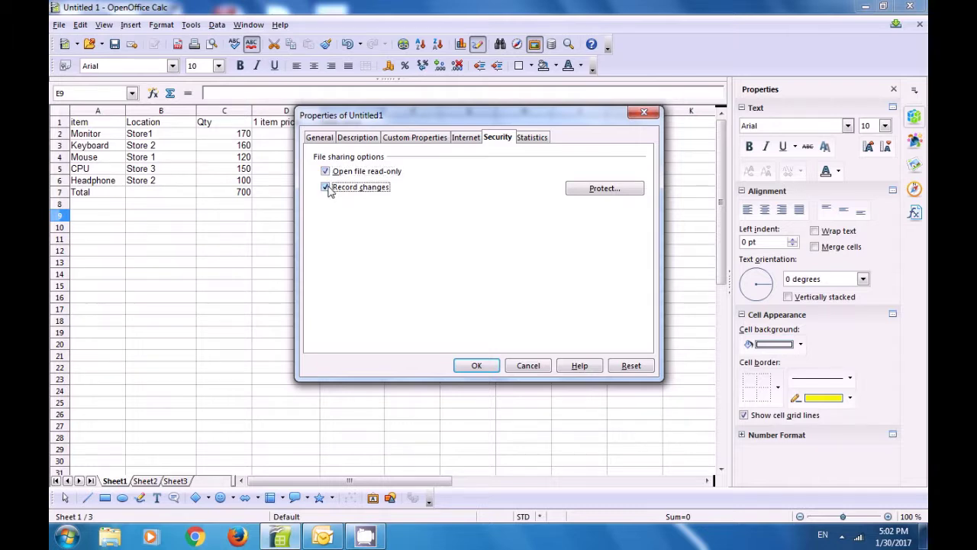
{"action": "left_click", "coordinate": [326, 187]}
{"action": "left_click", "coordinate": [532, 138]}
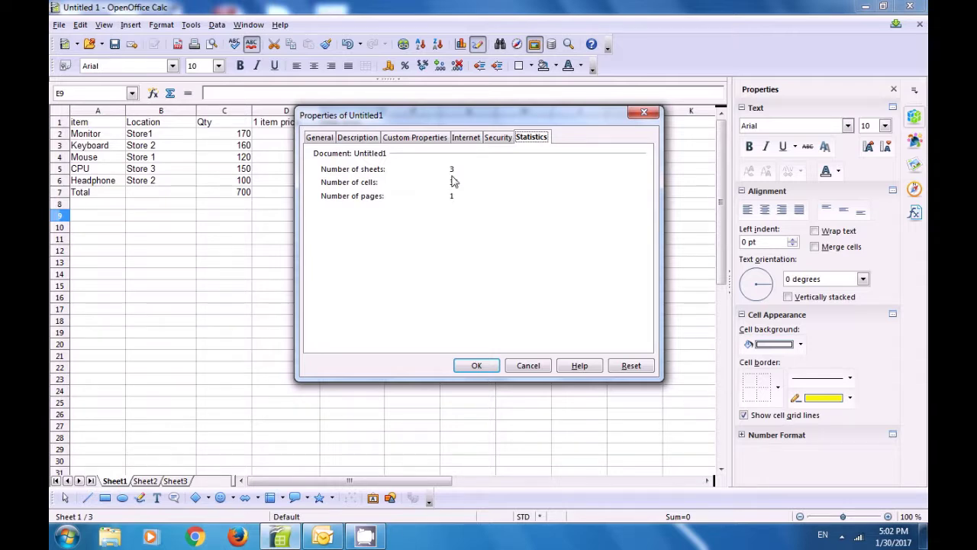
{"action": "left_click", "coordinate": [476, 365]}
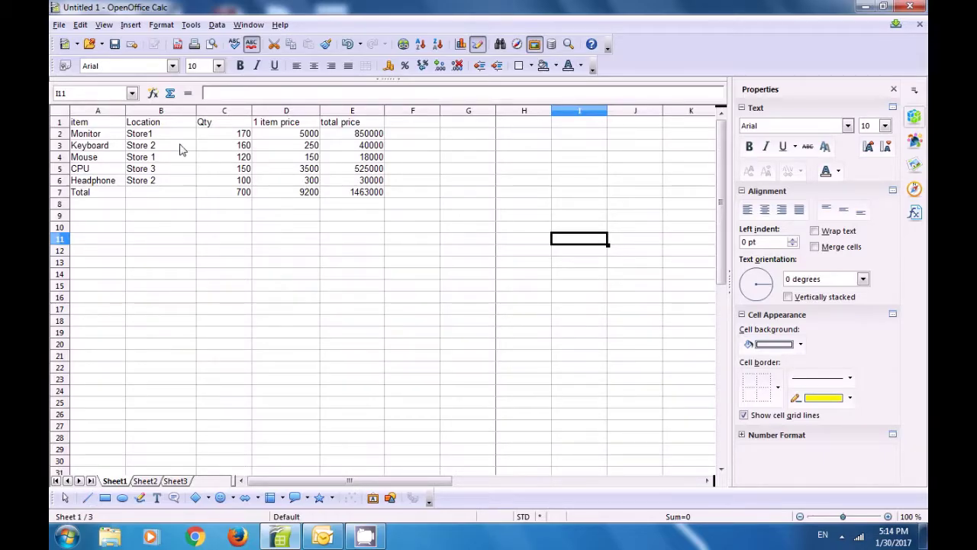
- Save the spreadsheet as a new template named Calc123 in the My Templates category
{"action": "left_click", "coordinate": [59, 25]}
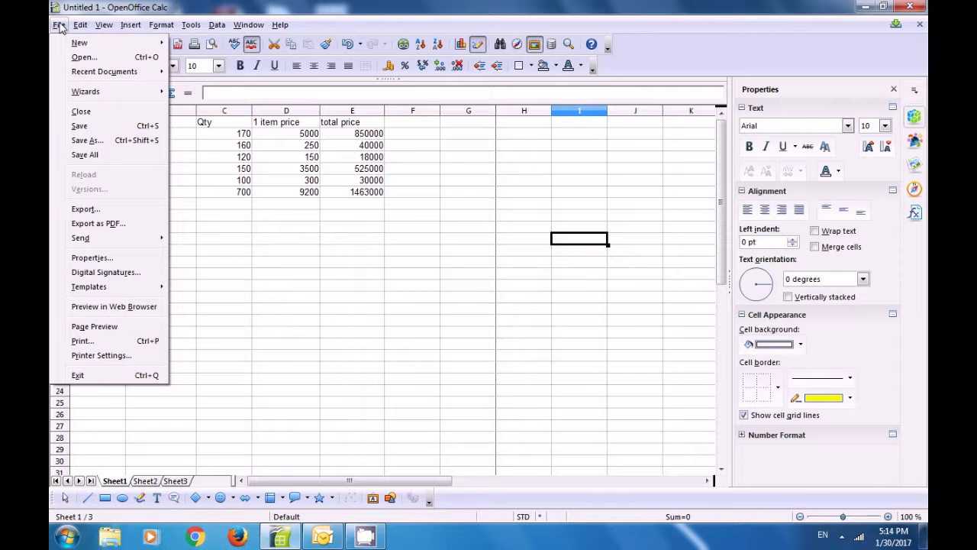
{"action": "mouse_move", "coordinate": [100, 290]}
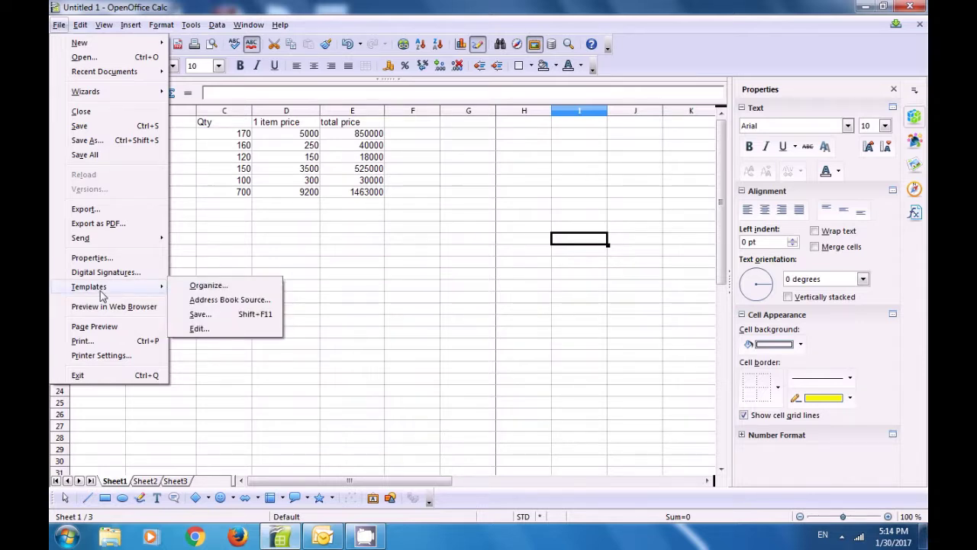
{"action": "left_click", "coordinate": [200, 314]}
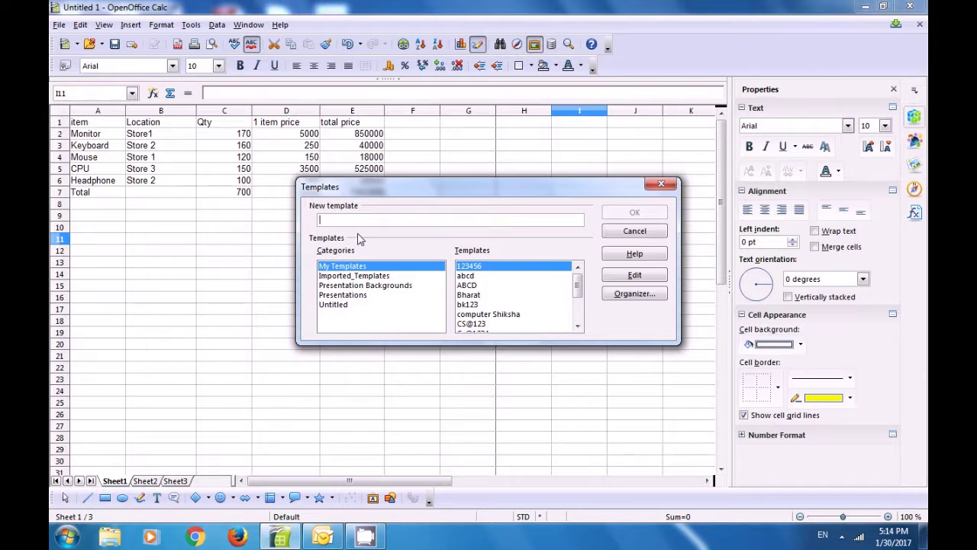
{"action": "type", "text": "Cal"}
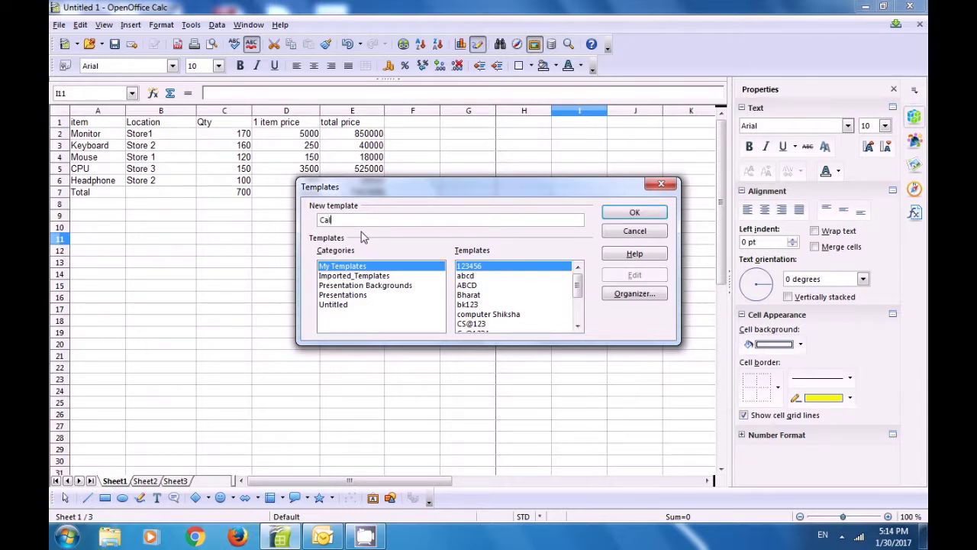
{"action": "type", "text": "c"}
{"action": "type", "text": "123"}
{"action": "left_click", "coordinate": [644, 218]}
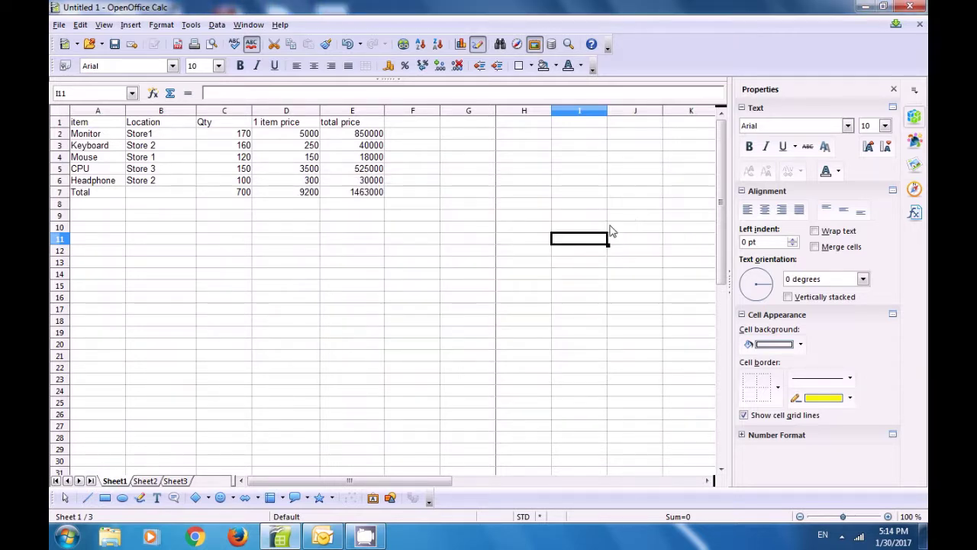
- Open the template organizer and expand the My Templates folder to list its templates
{"action": "left_click", "coordinate": [312, 284]}
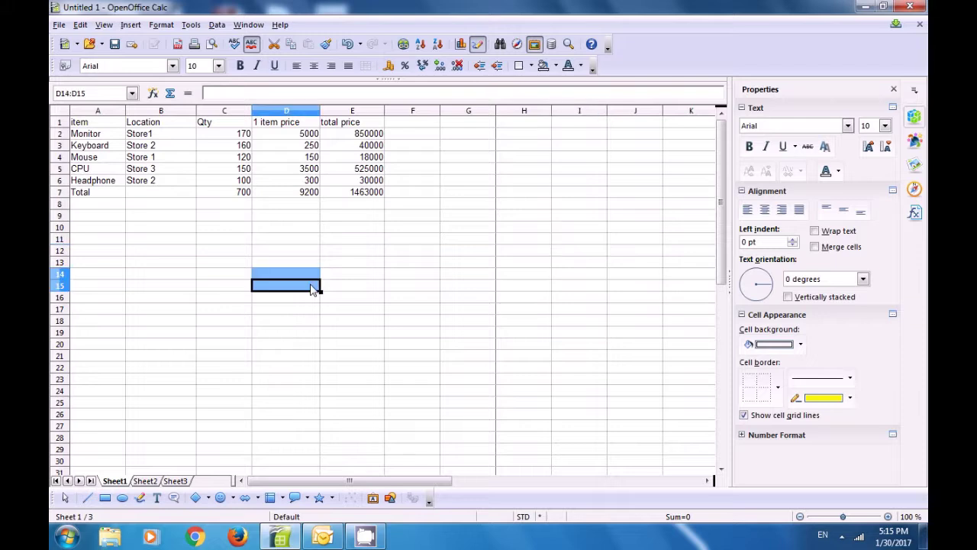
{"action": "left_click", "coordinate": [224, 261]}
{"action": "left_click", "coordinate": [59, 24]}
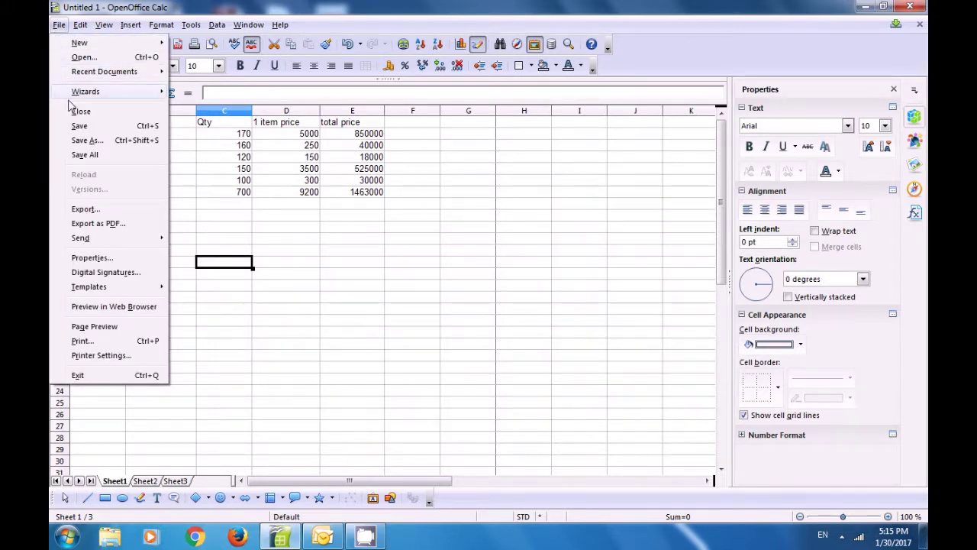
{"action": "mouse_move", "coordinate": [147, 289]}
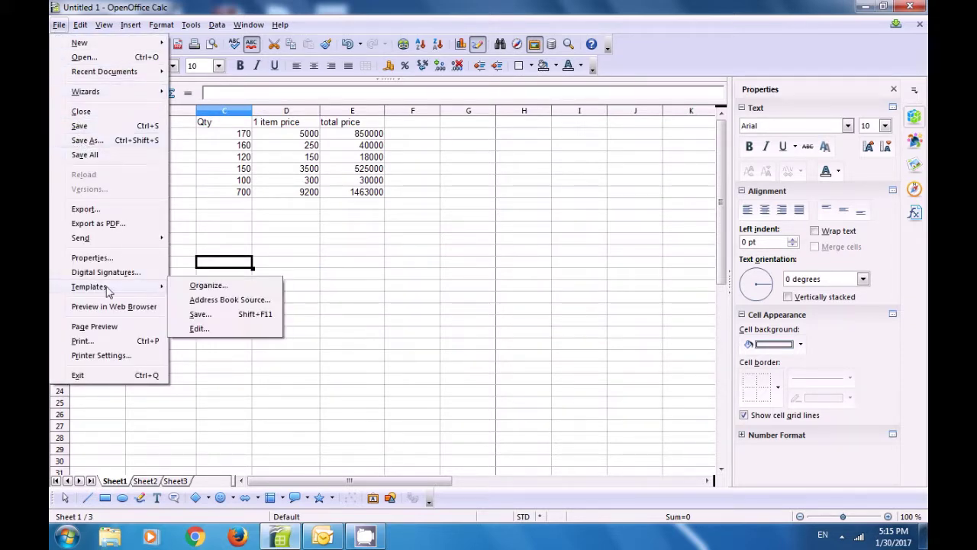
{"action": "left_click", "coordinate": [204, 285]}
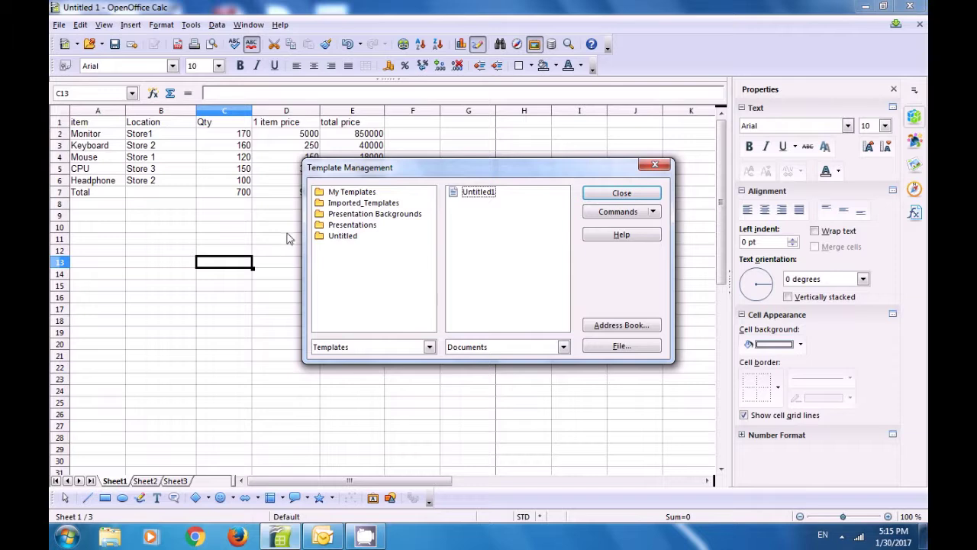
{"action": "left_click", "coordinate": [334, 197]}
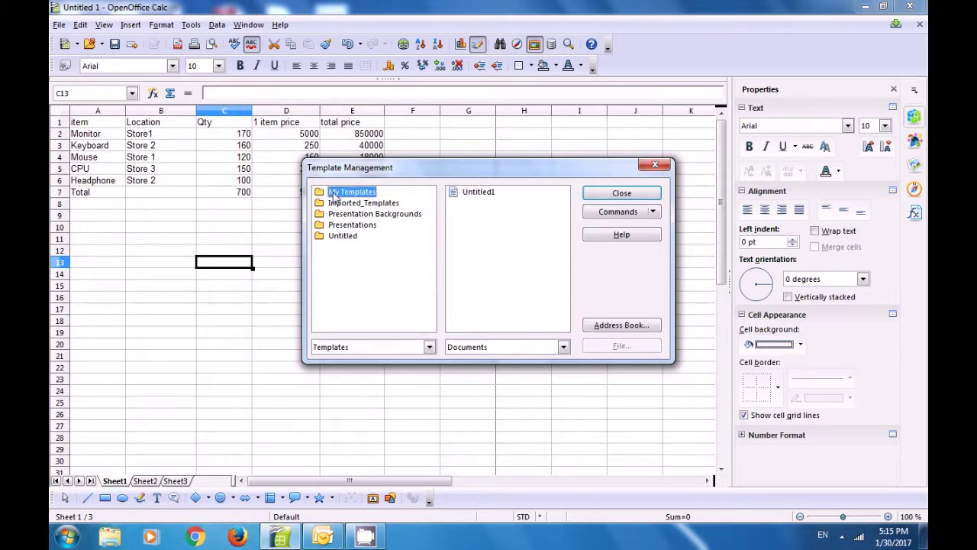
{"action": "double_click", "coordinate": [334, 197]}
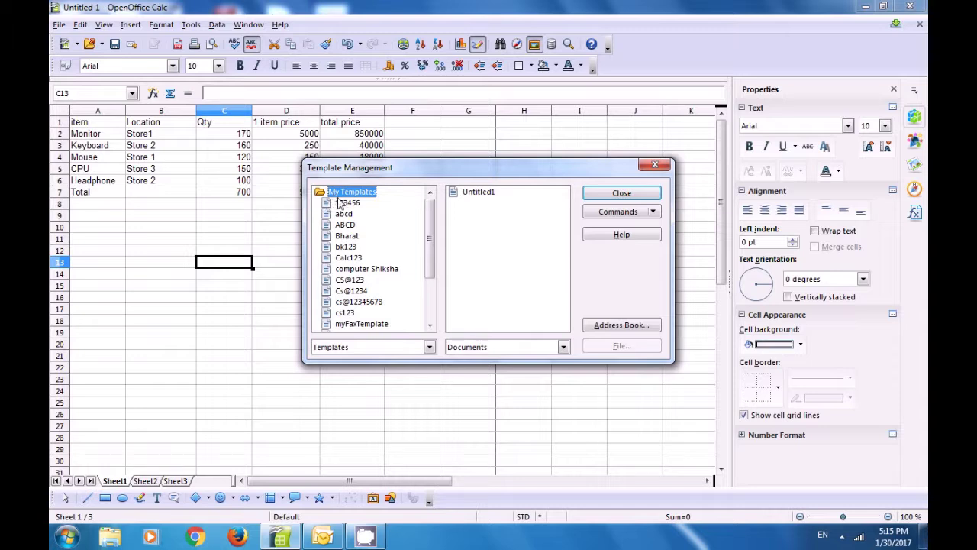
{"action": "left_click_drag", "start_coordinate": [427, 224], "coordinate": [427, 255]}
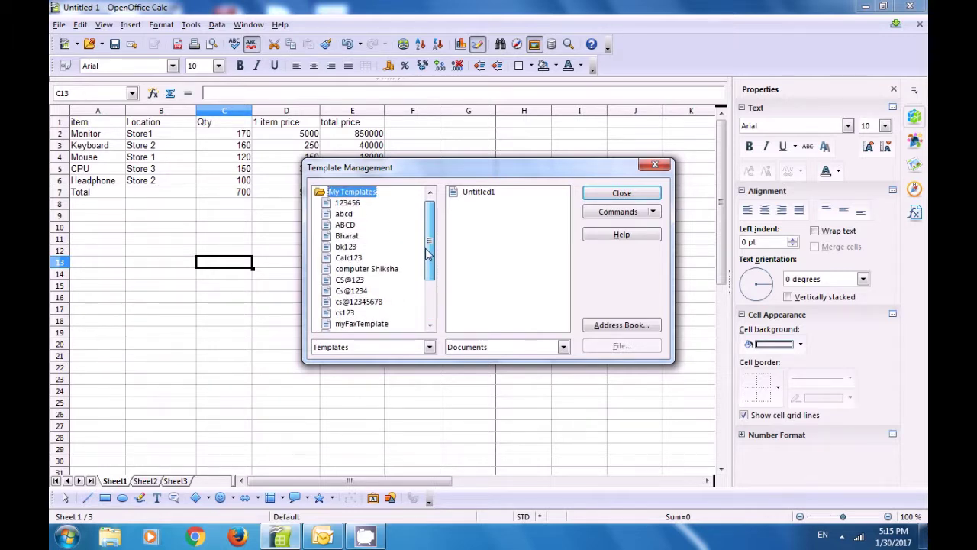
- Export the Calc123 template to the Desktop under the name Calc123 and close the template organizer
{"action": "left_click", "coordinate": [364, 259]}
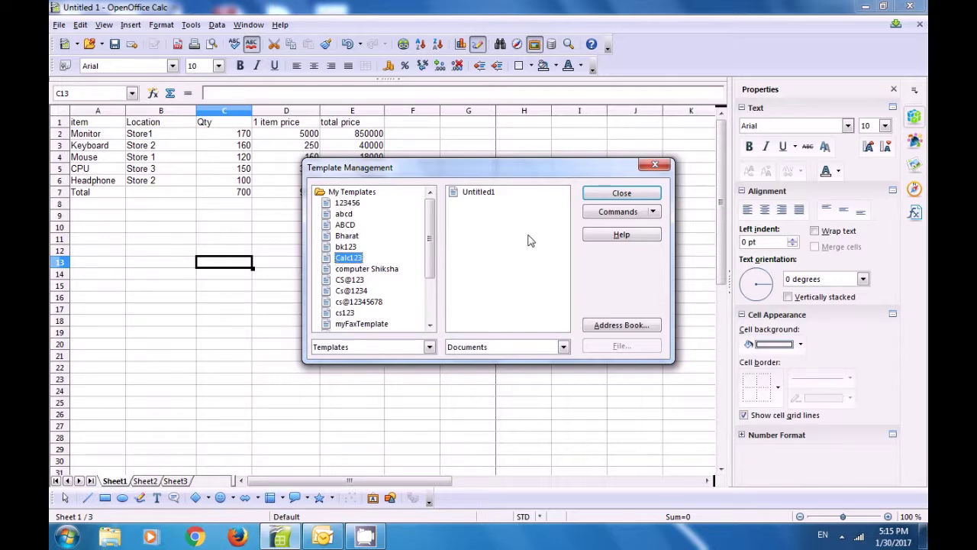
{"action": "left_click", "coordinate": [654, 212]}
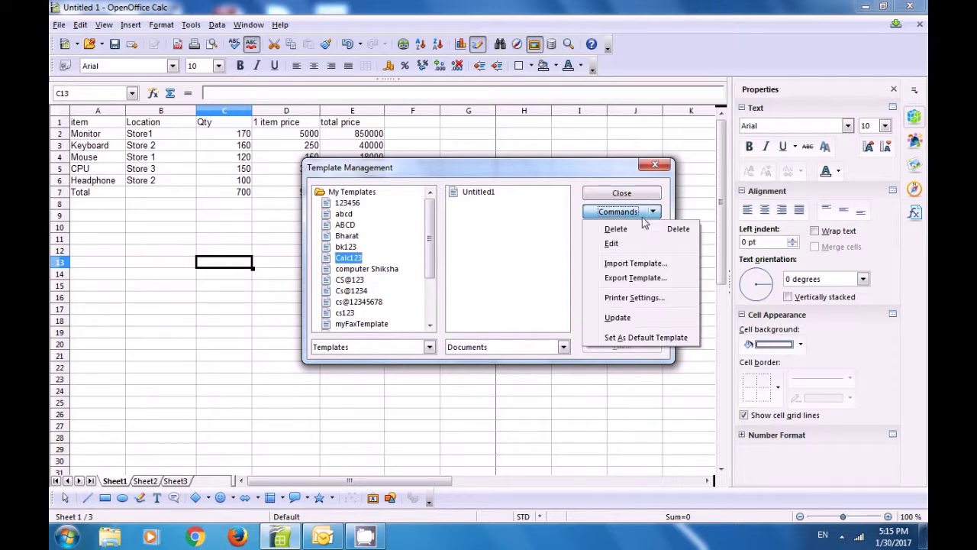
{"action": "left_click", "coordinate": [618, 278]}
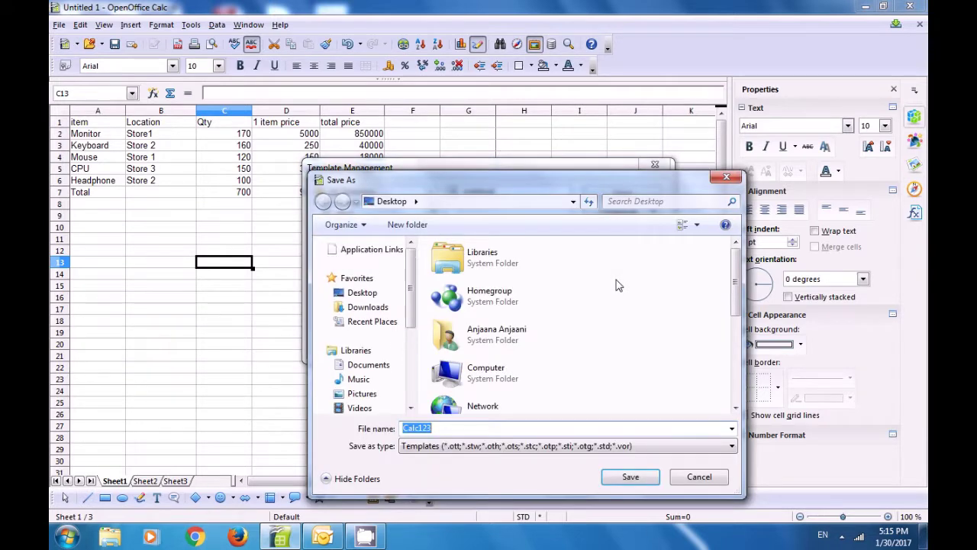
{"action": "left_click_drag", "start_coordinate": [490, 187], "coordinate": [423, 105]}
{"action": "left_click", "coordinate": [563, 396]}
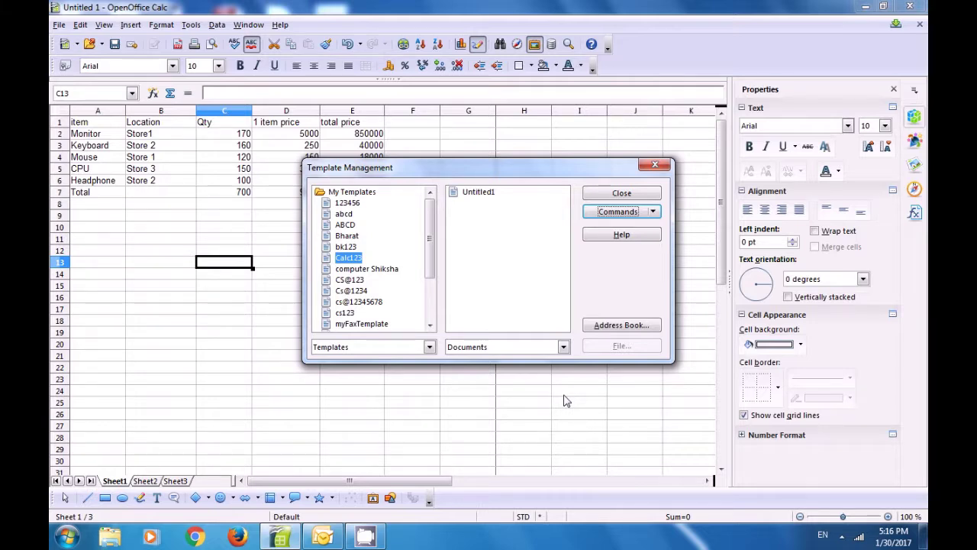
{"action": "left_click", "coordinate": [654, 166]}
{"action": "left_click", "coordinate": [455, 232]}
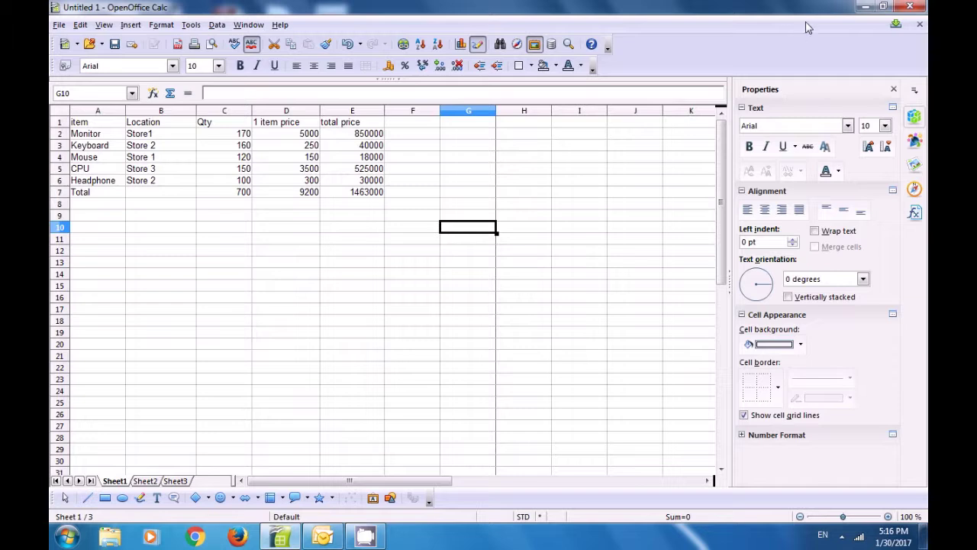
- Minimize the open windows and open the exported Calc123 template from the desktop
{"action": "left_click", "coordinate": [863, 8]}
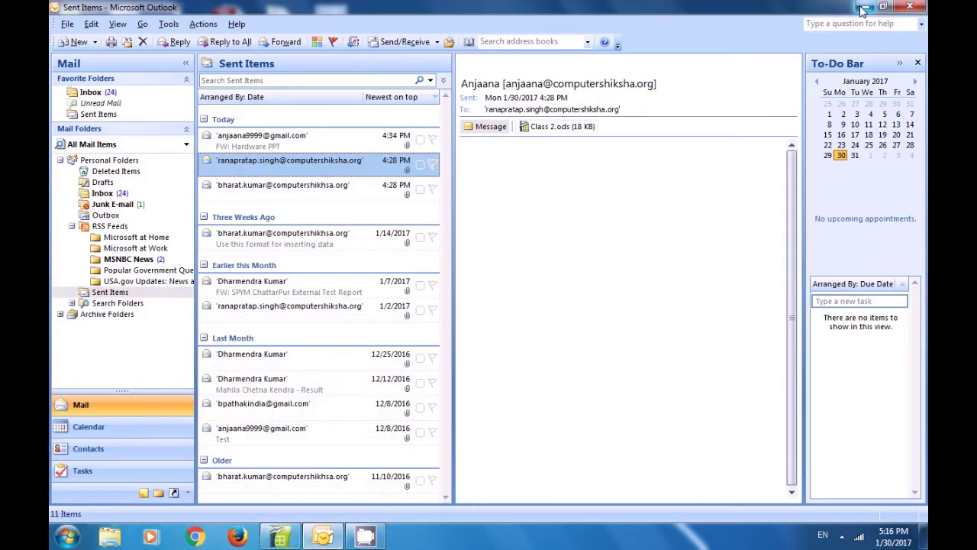
{"action": "left_click", "coordinate": [863, 8]}
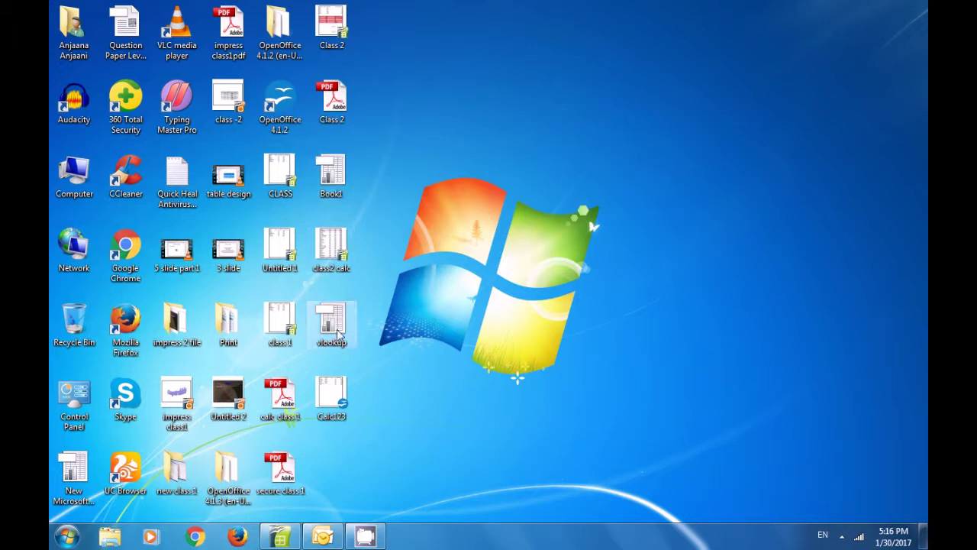
{"action": "double_click", "coordinate": [325, 389]}
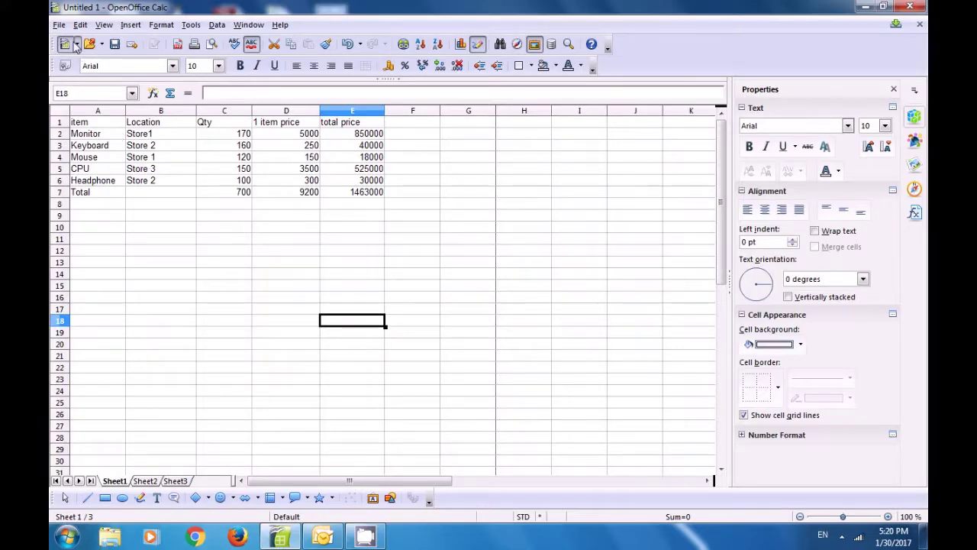
- Preview the Untitled 1 spreadsheet in the web browser and return to the sheet
{"action": "left_click", "coordinate": [59, 26]}
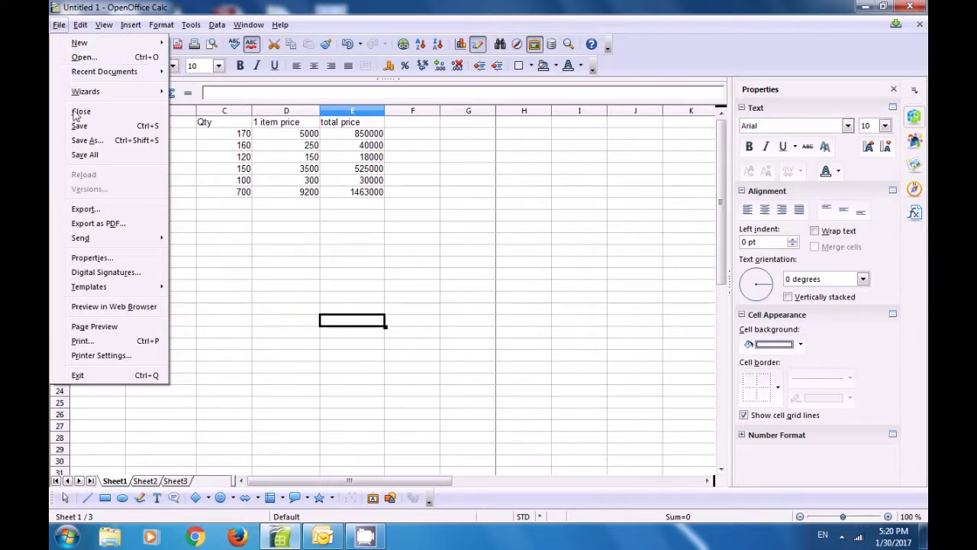
{"action": "left_click", "coordinate": [110, 306]}
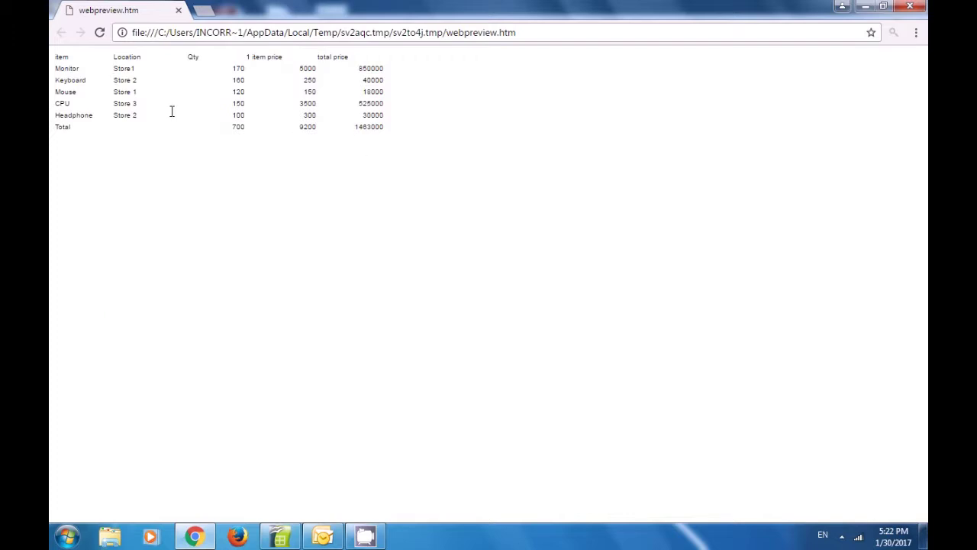
{"action": "left_click", "coordinate": [281, 537]}
{"action": "left_click", "coordinate": [176, 219]}
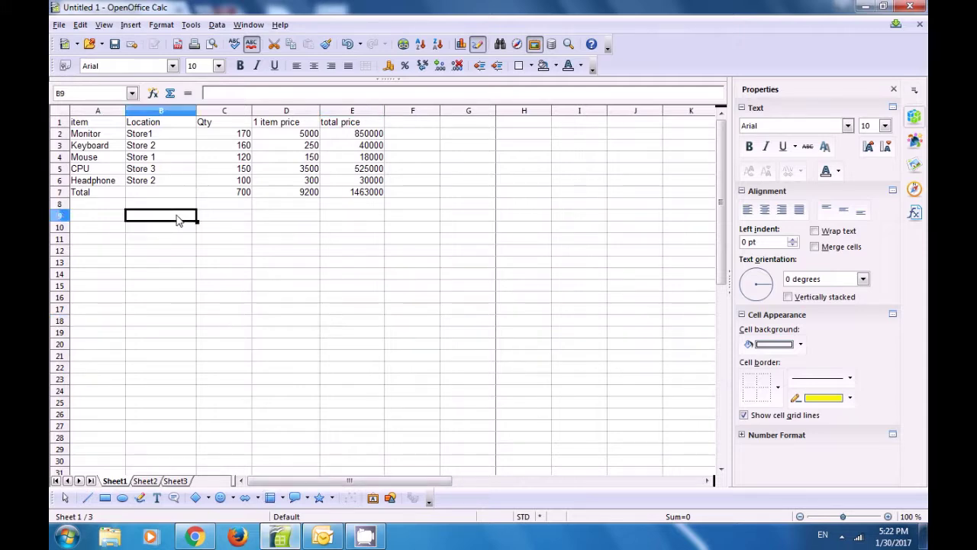
{"action": "left_click", "coordinate": [251, 217]}
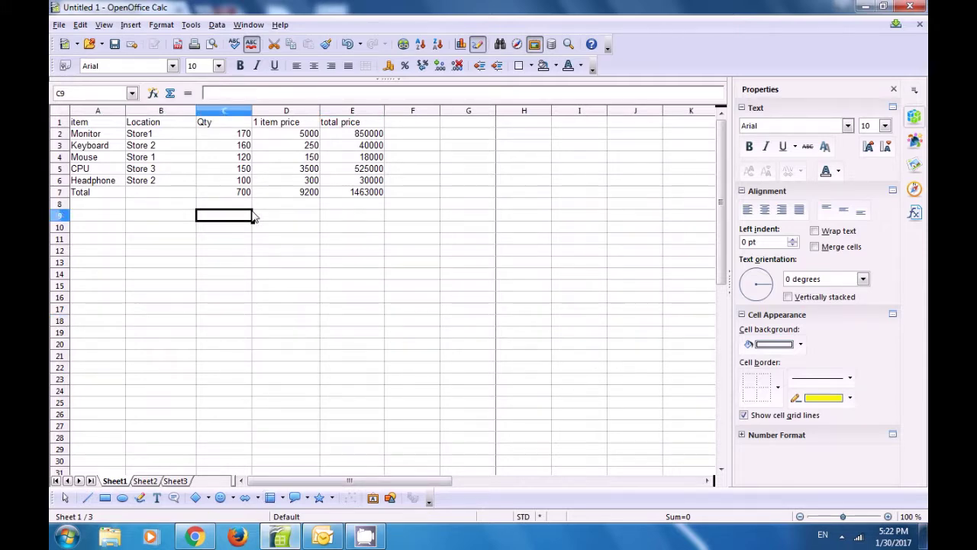
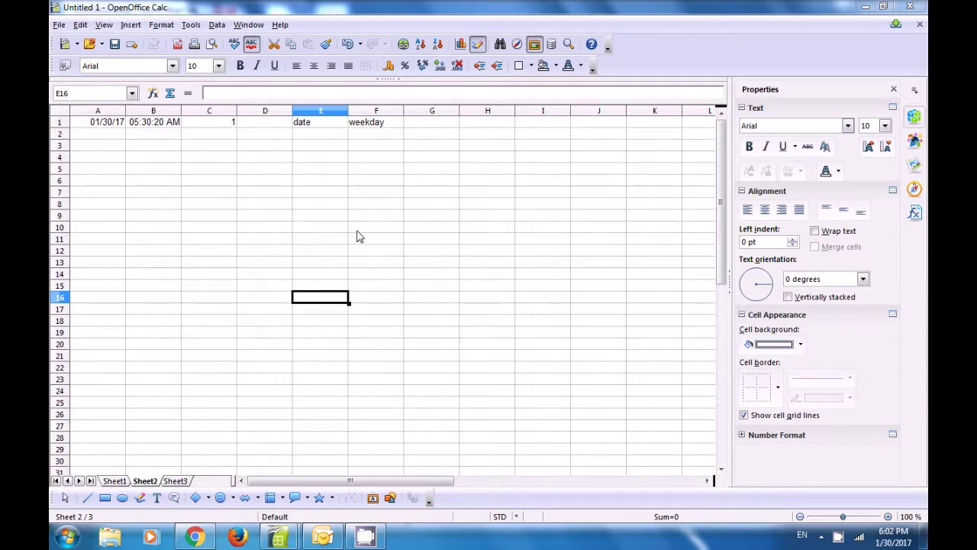
- Enter the date 28-2-2017 in cell E2 under the date heading on Sheet2
{"action": "left_click", "coordinate": [309, 137]}
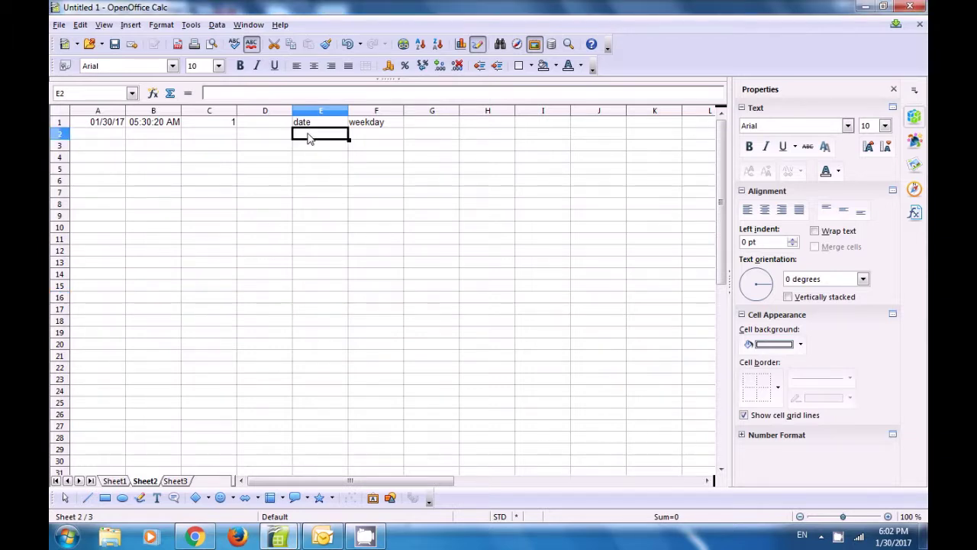
{"action": "type", "text": "2"}
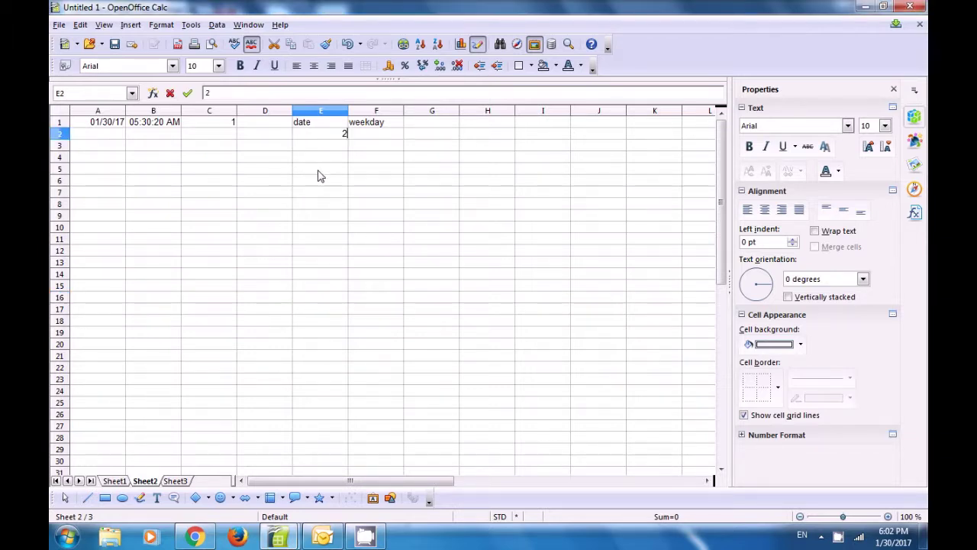
{"action": "type", "text": "8-2-"}
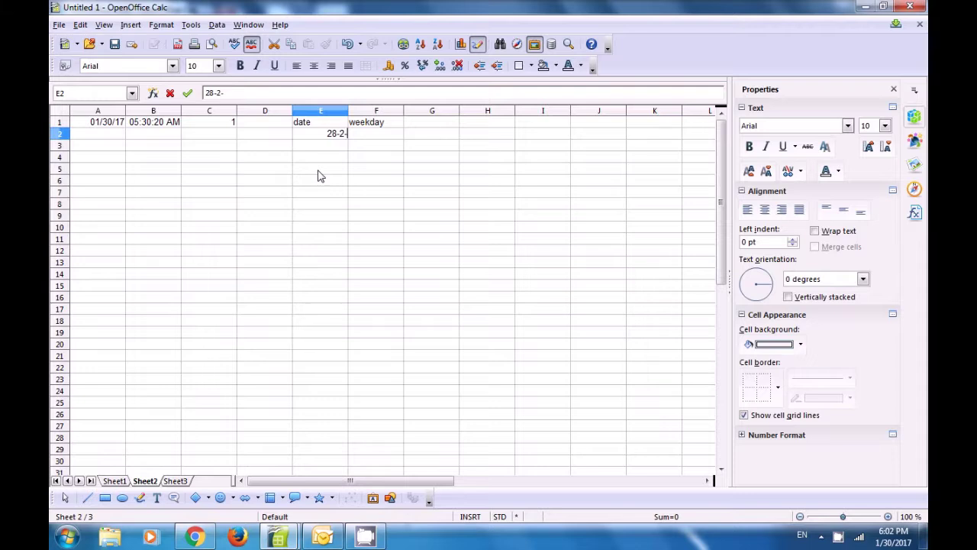
{"action": "type", "text": "2017"}
{"action": "key", "text": "Return"}
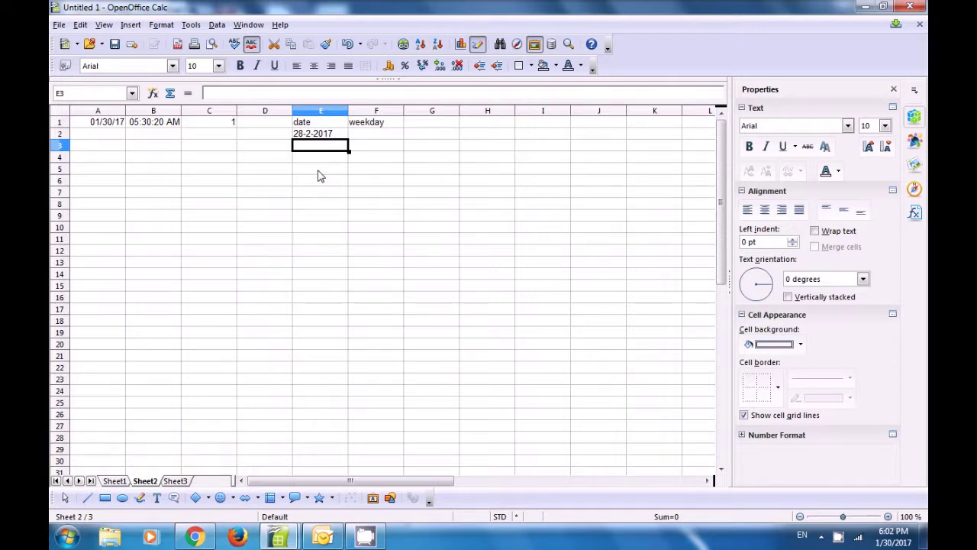
- Enter the date 12-2-2017 in cell E3 of the date column
{"action": "type", "text": "1"}
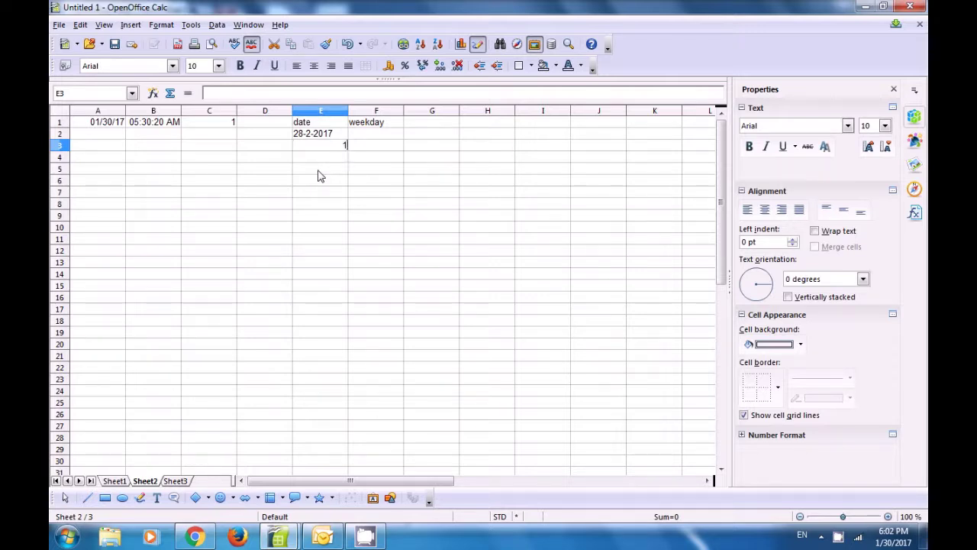
{"action": "type", "text": "2-2-"}
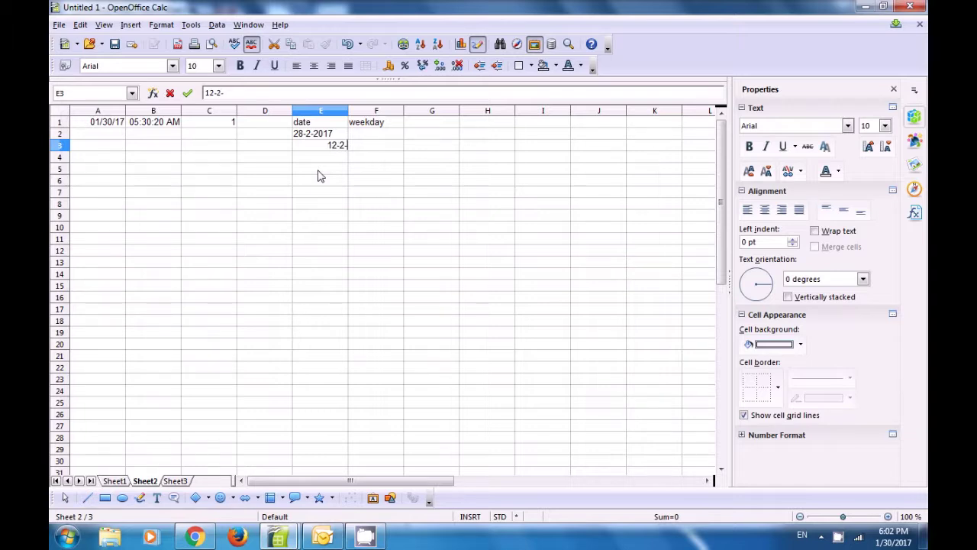
{"action": "type", "text": "2017"}
{"action": "key", "text": "Return"}
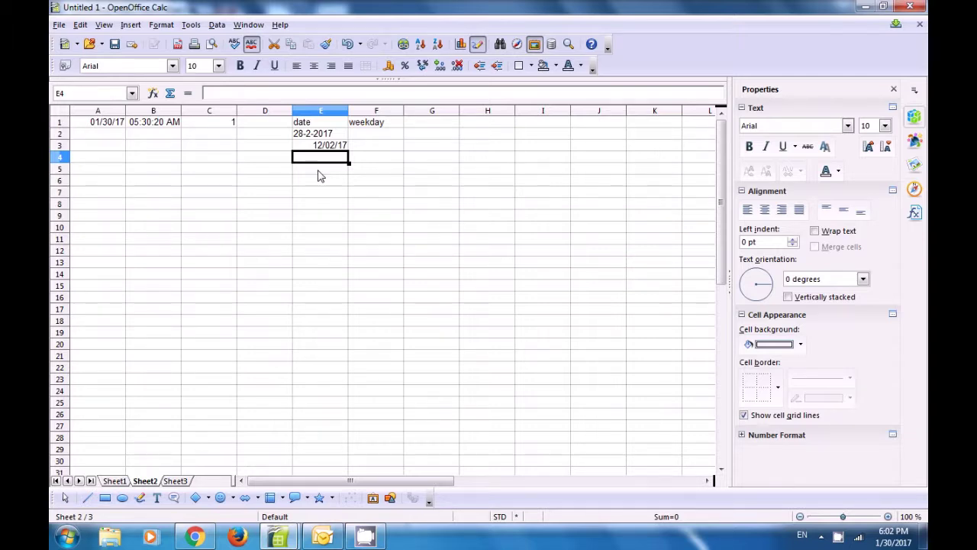
- Enter the date 6-2-2017 in cell E4 of the date column
{"action": "type", "text": "="}
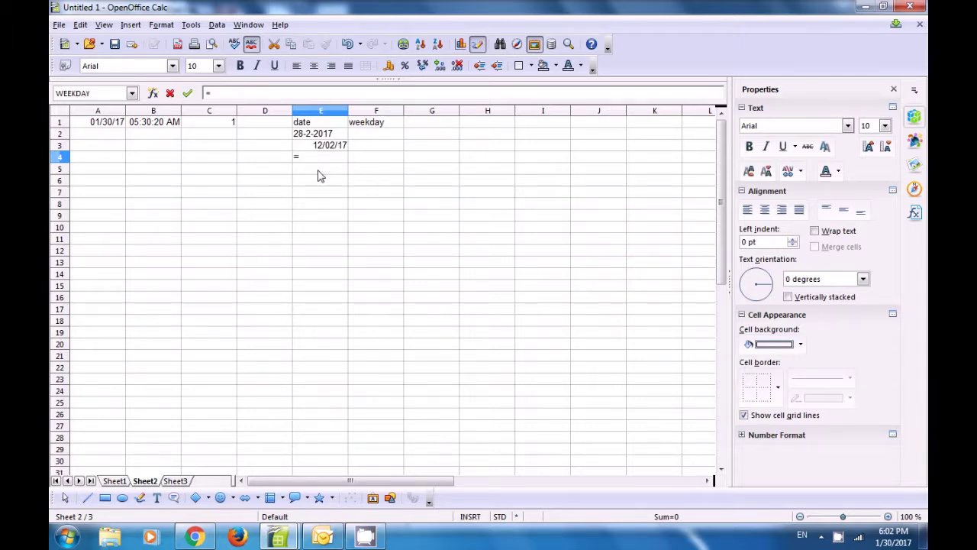
{"action": "key", "text": "BackSpace"}
{"action": "type", "text": "6-2"}
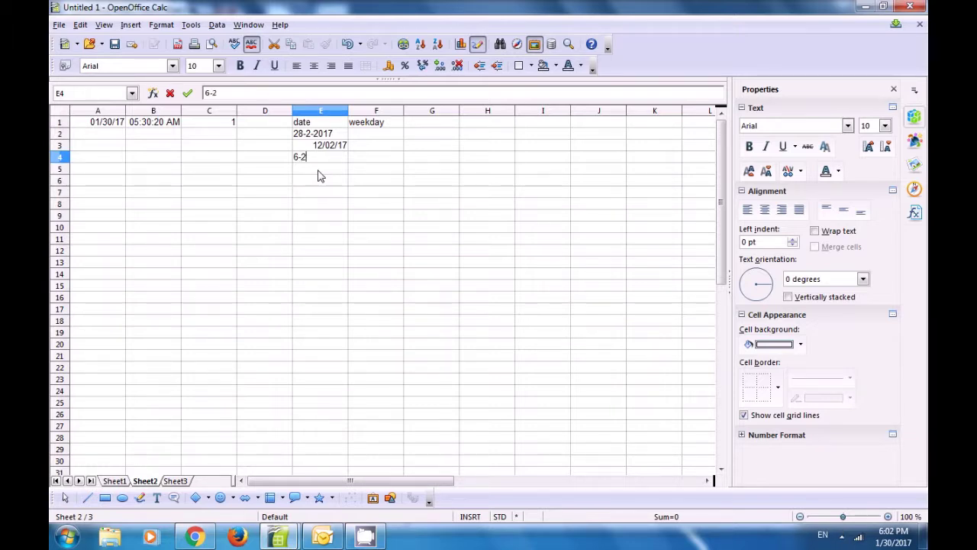
{"action": "type", "text": "-2017"}
{"action": "key", "text": "Up"}
- Enter the formula =weekday(28-2-2017;1) in cell F2 under the weekday heading and select the cell to check it
{"action": "key", "text": "Up"}
{"action": "key", "text": "Right"}
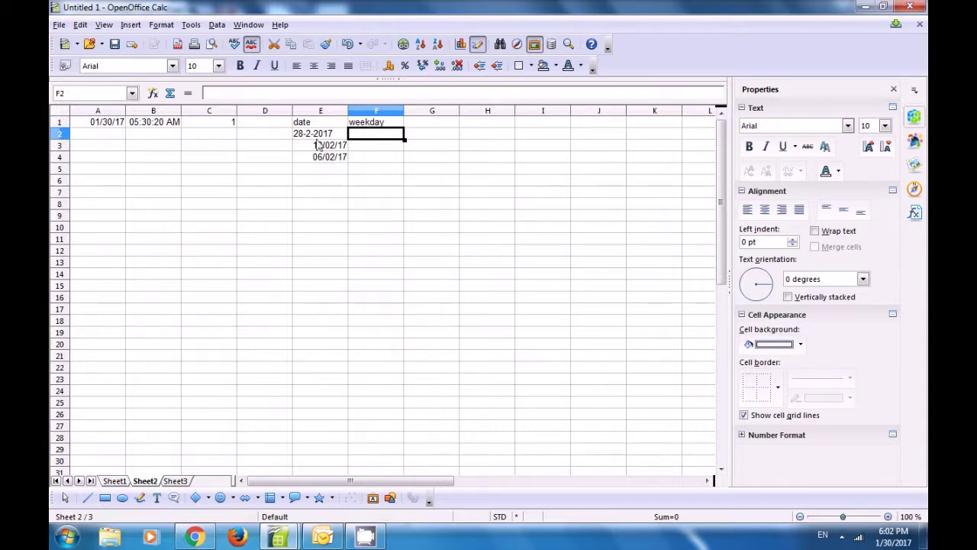
{"action": "left_click", "coordinate": [317, 136]}
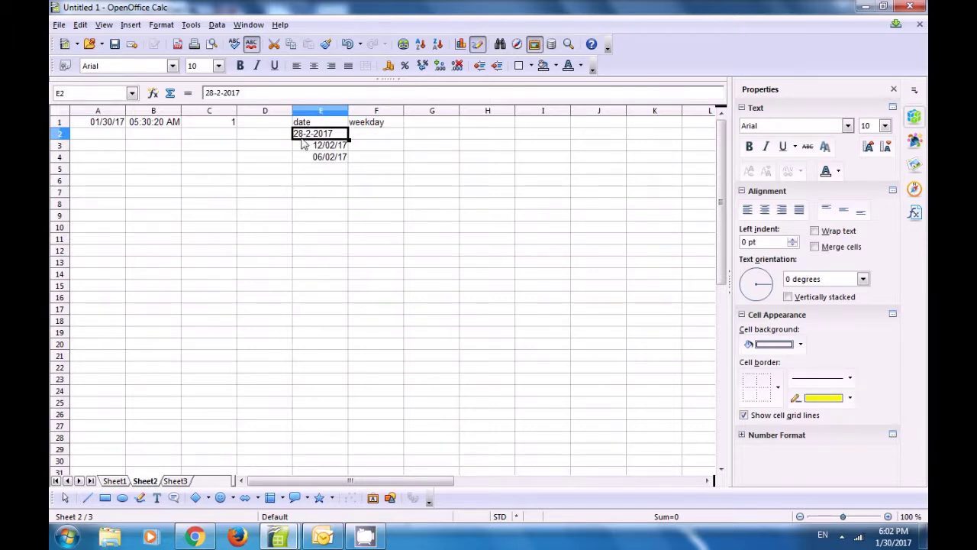
{"action": "left_click", "coordinate": [369, 134]}
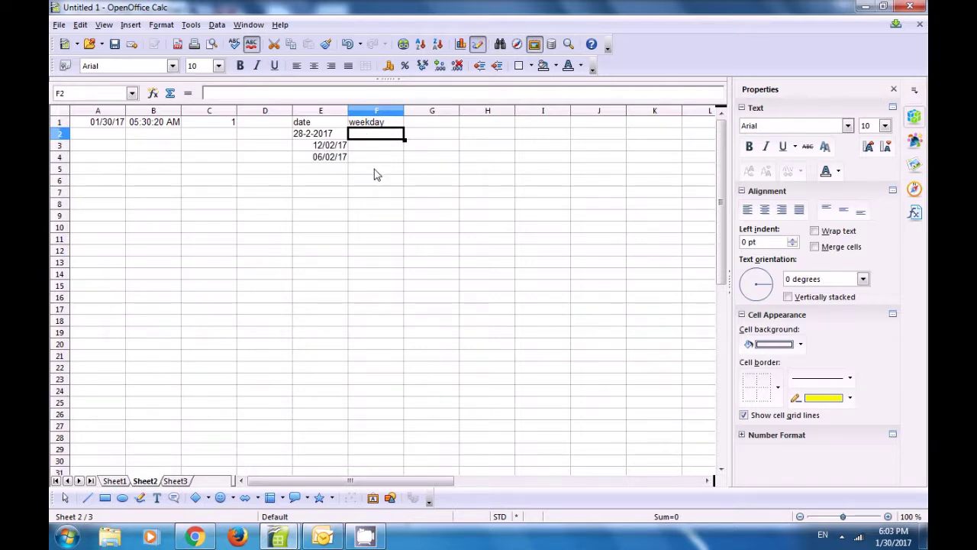
{"action": "type", "text": "=w"}
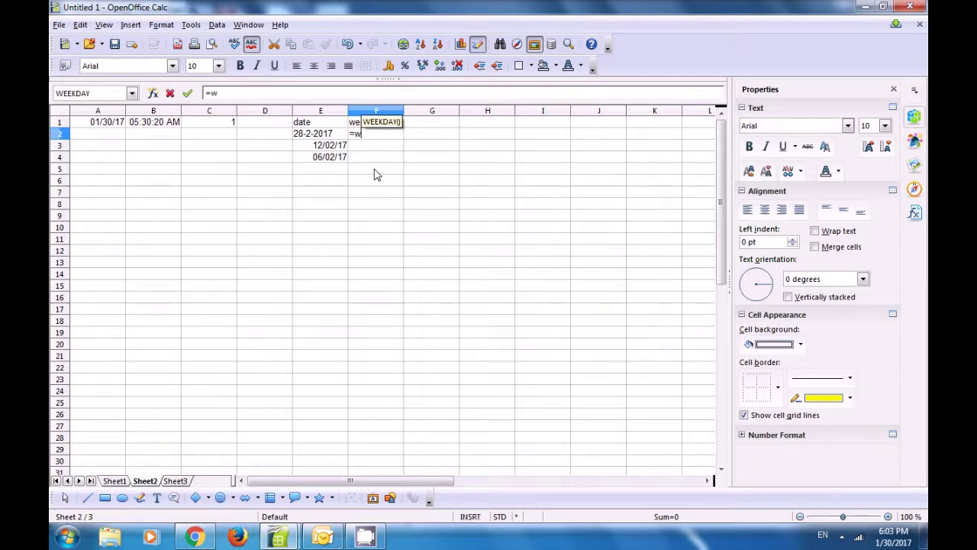
{"action": "type", "text": "eekd"}
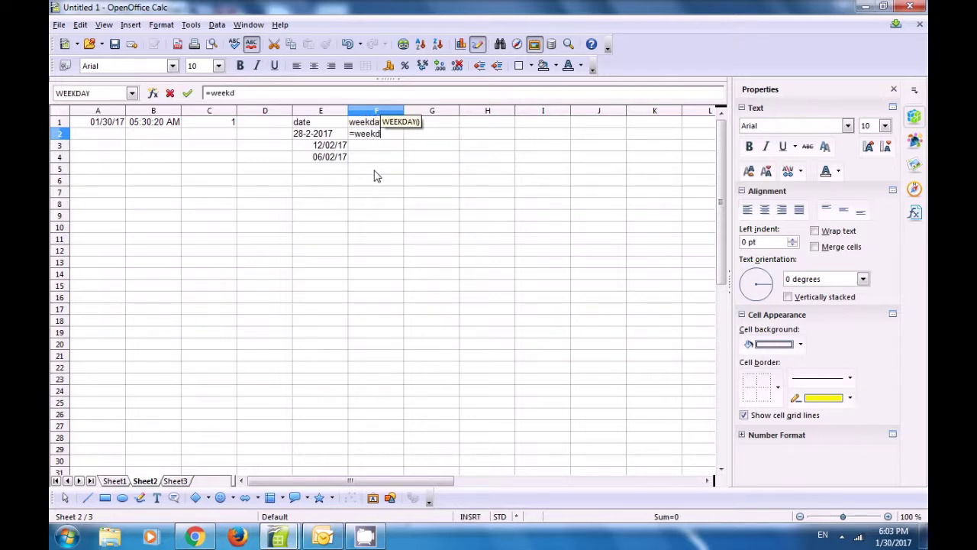
{"action": "type", "text": "ay"}
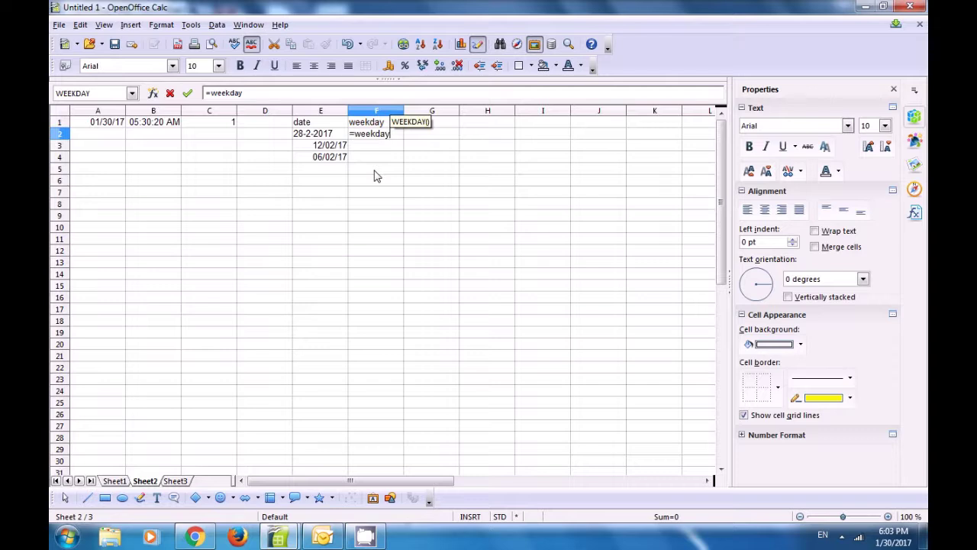
{"action": "type", "text": "("}
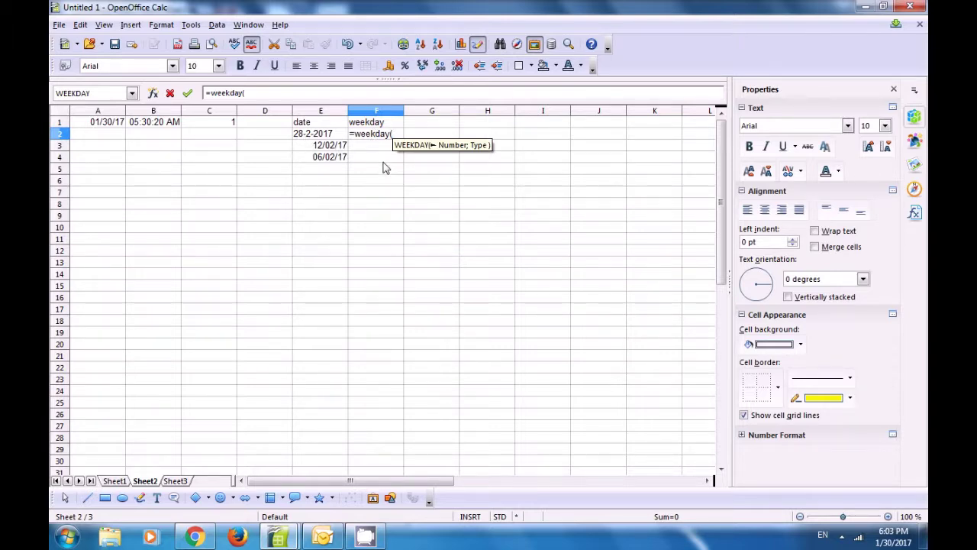
{"action": "type", "text": "28"}
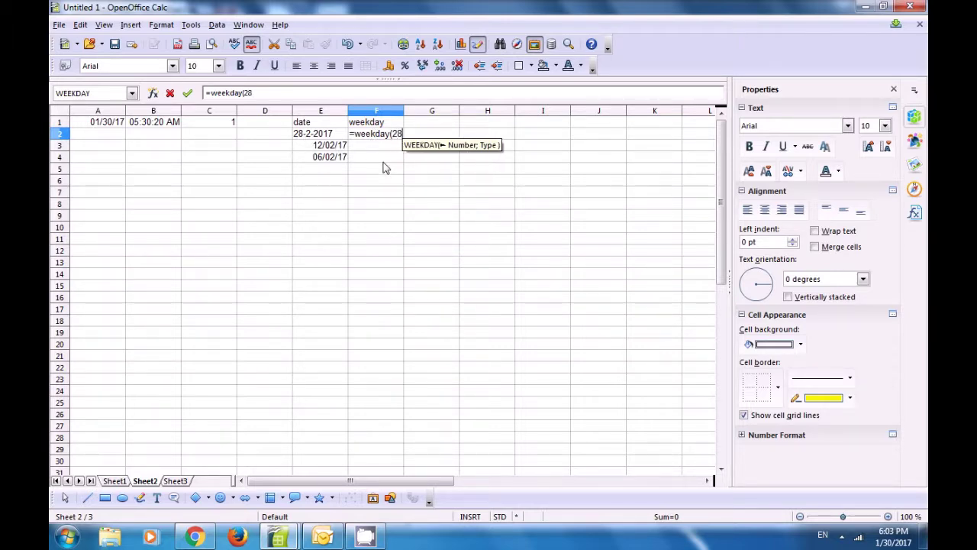
{"action": "type", "text": "-2-"}
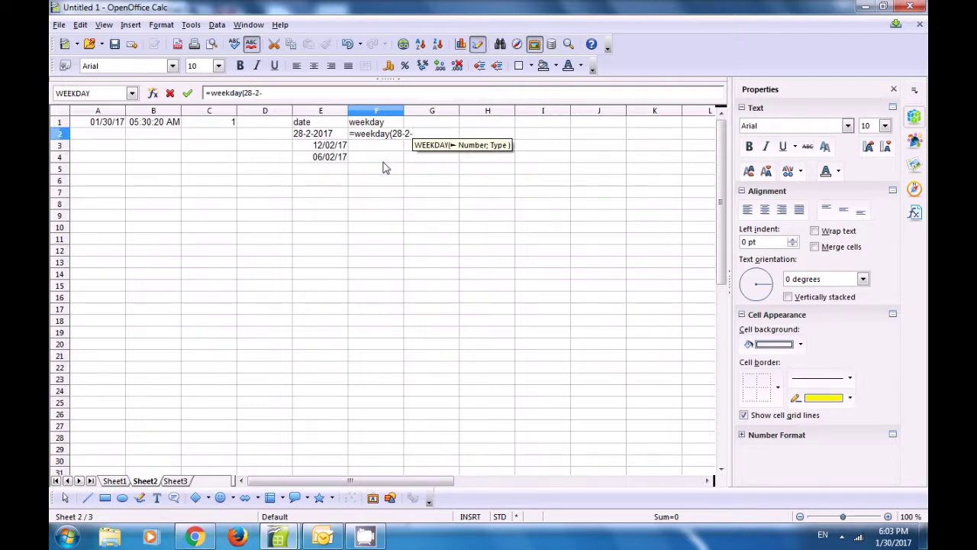
{"action": "type", "text": "2017"}
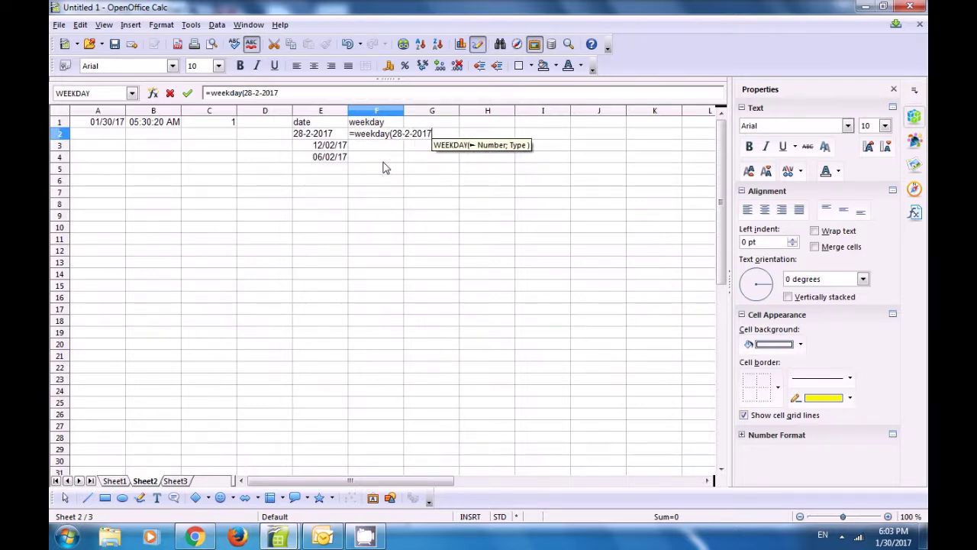
{"action": "type", "text": ";1"}
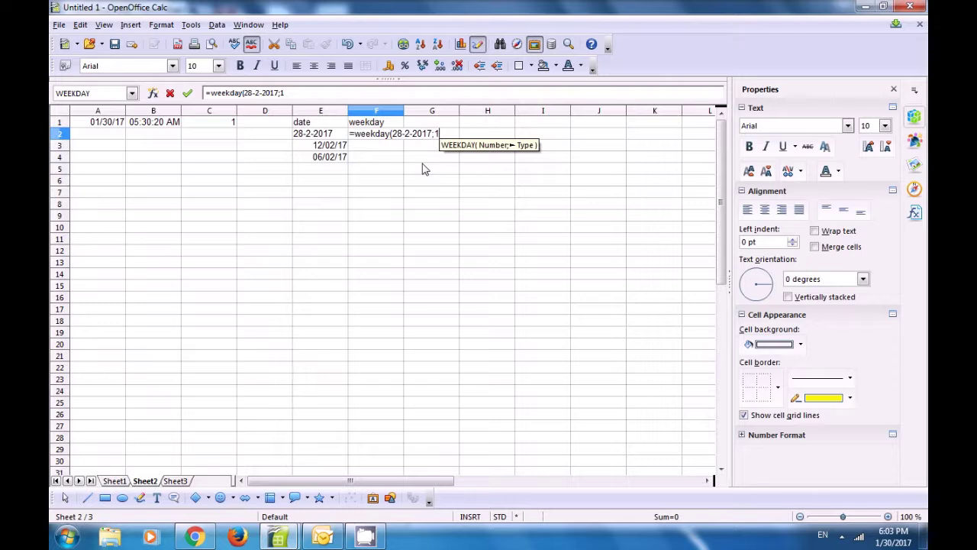
{"action": "type", "text": ")"}
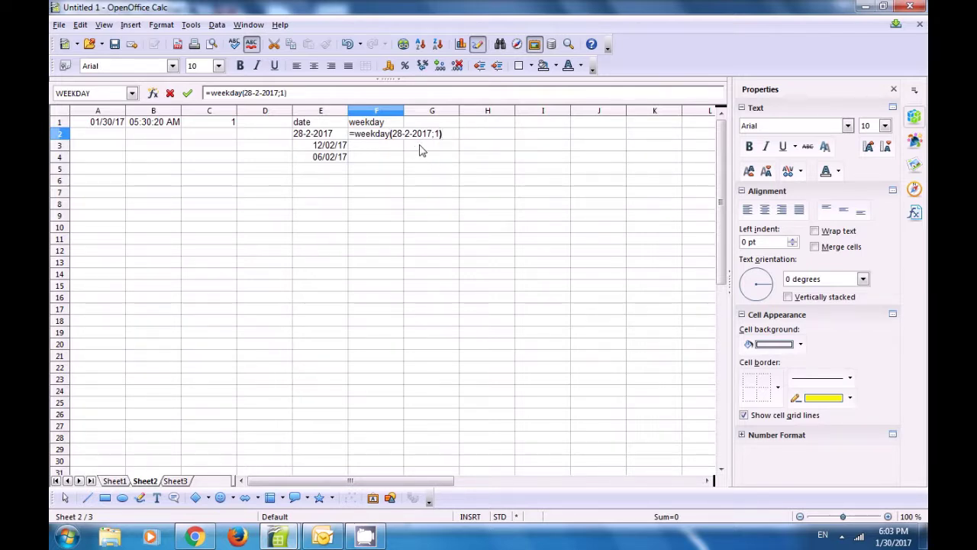
{"action": "key", "text": "Return"}
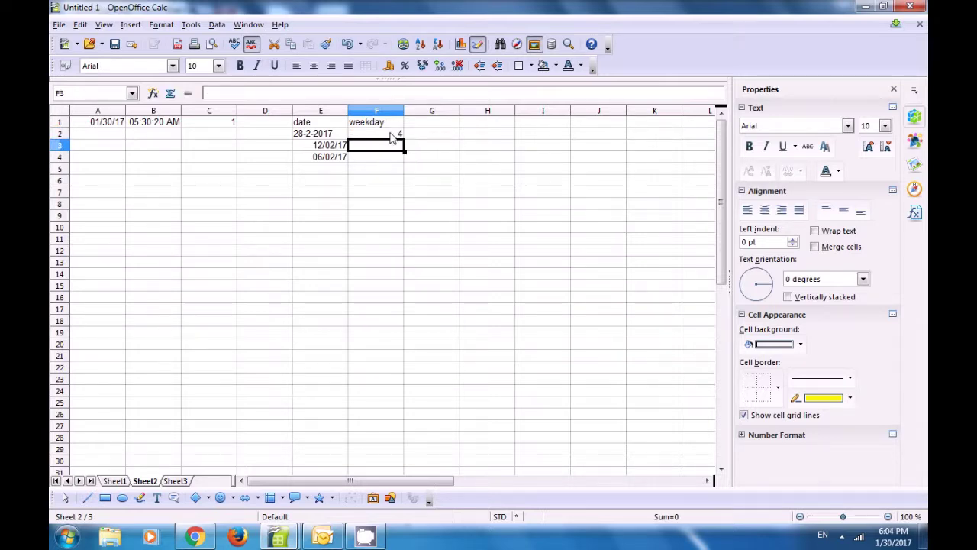
{"action": "left_click", "coordinate": [391, 135]}
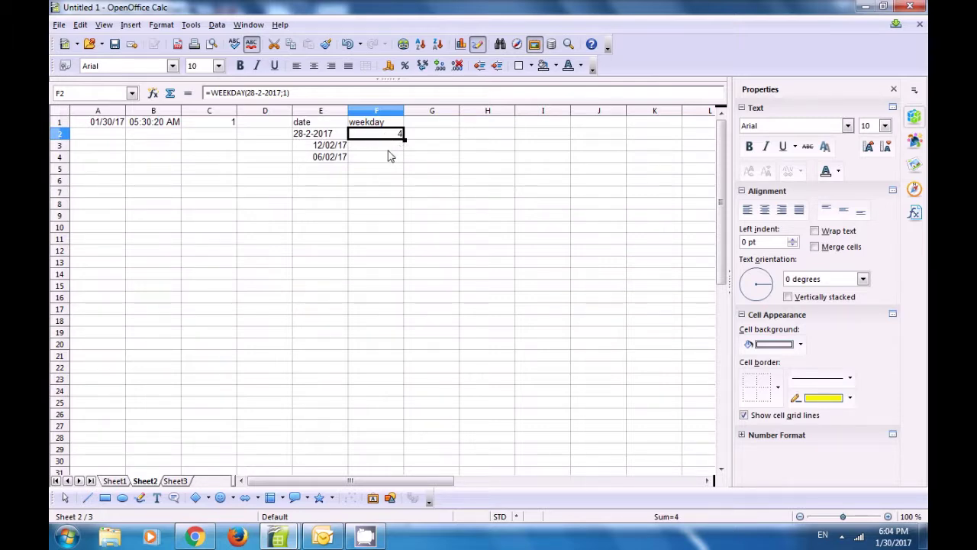
- Enter the formula =weekday(12-2-2017;1) in cell F3 and select the cell to check it
{"action": "left_click", "coordinate": [387, 149]}
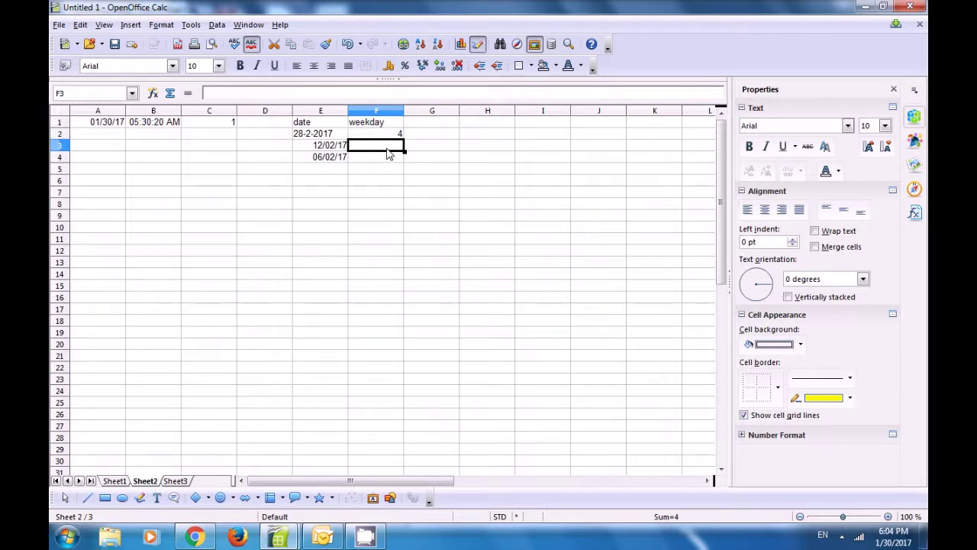
{"action": "type", "text": "="}
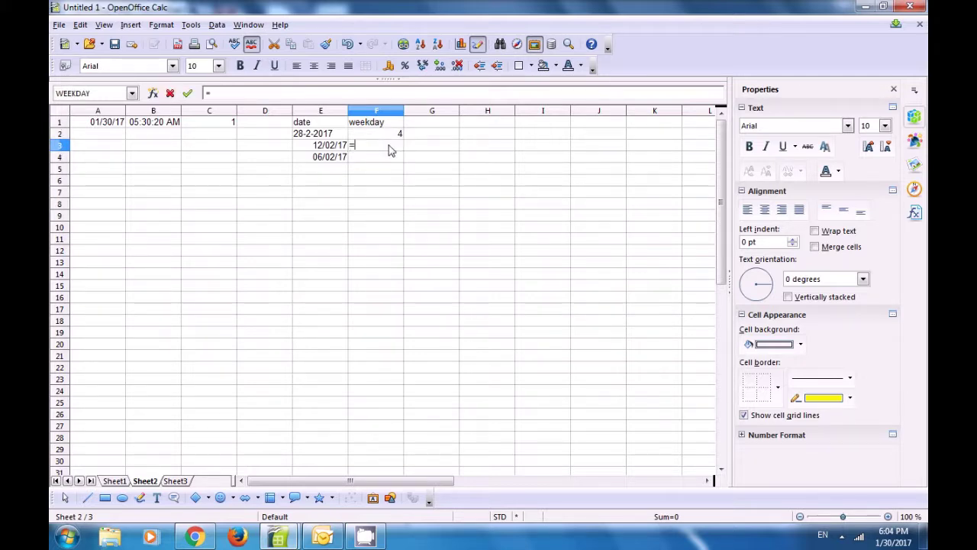
{"action": "type", "text": "weeda"}
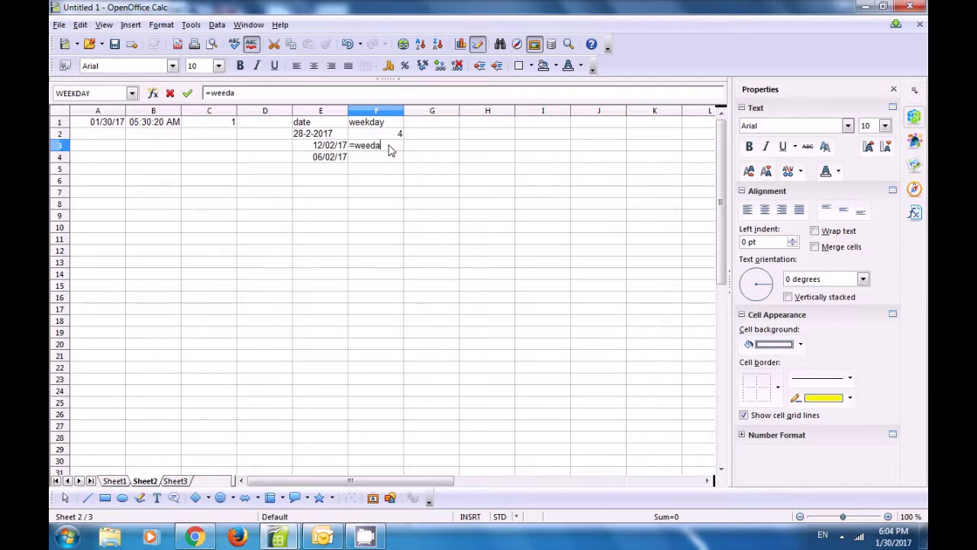
{"action": "key", "text": "BackSpace"}
{"action": "key", "text": "BackSpace"}
{"action": "type", "text": "kday"}
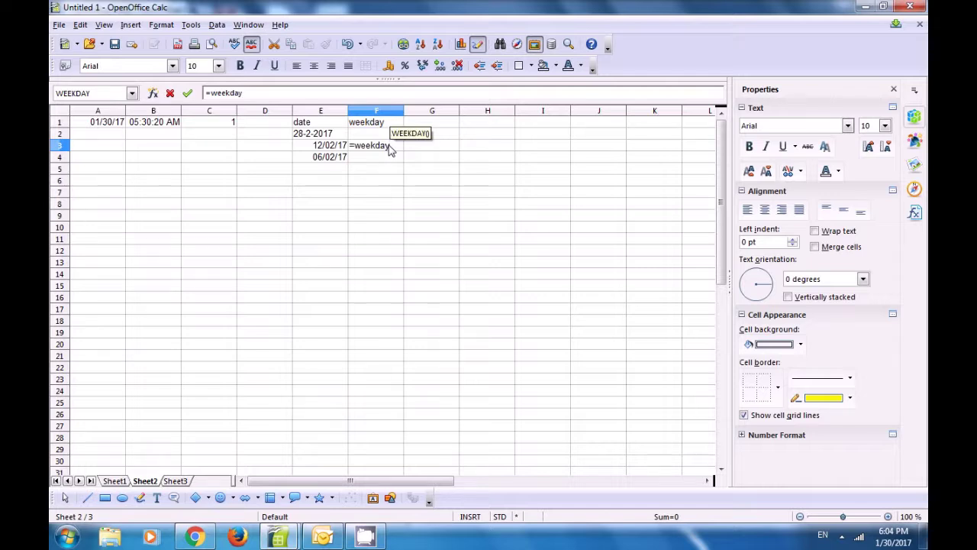
{"action": "type", "text": "("}
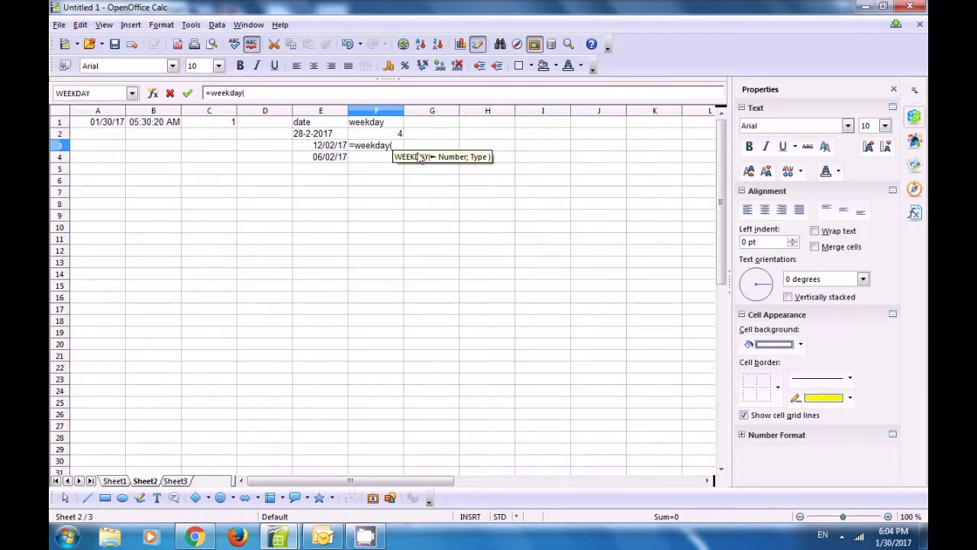
{"action": "type", "text": "12"}
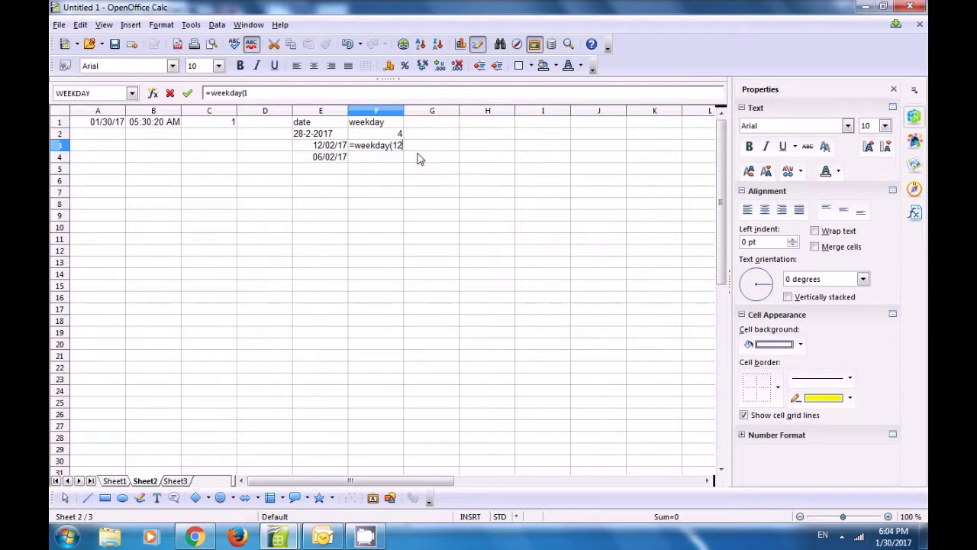
{"action": "type", "text": "-2-2017"}
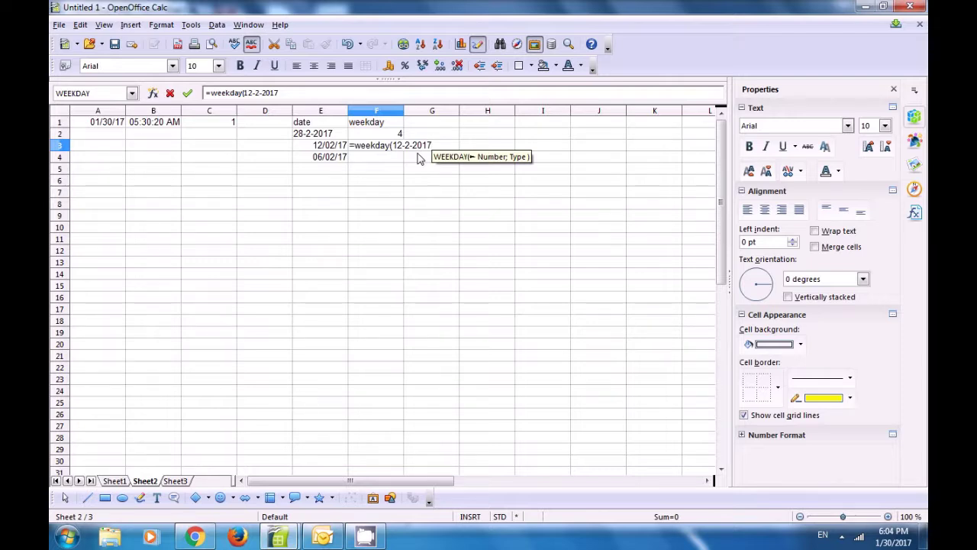
{"action": "type", "text": ";1"}
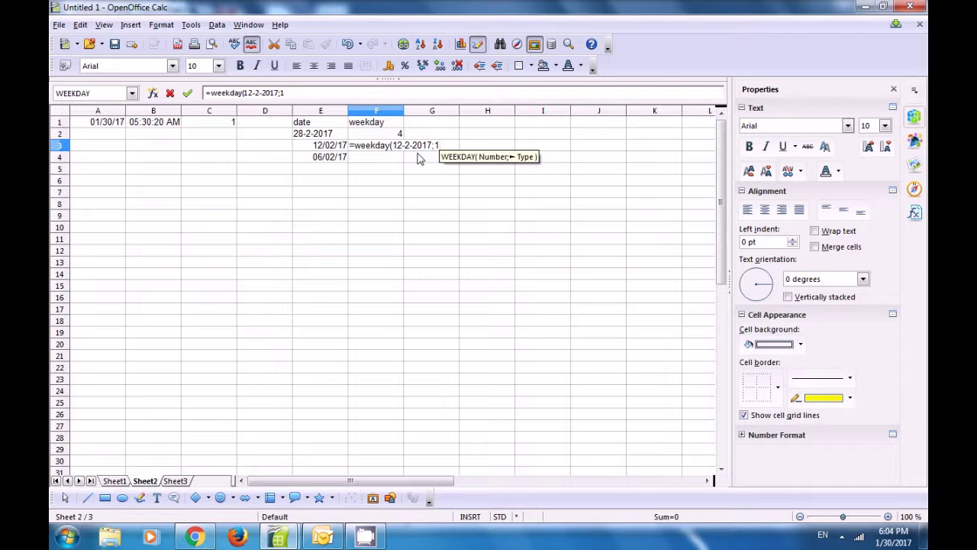
{"action": "type", "text": ")"}
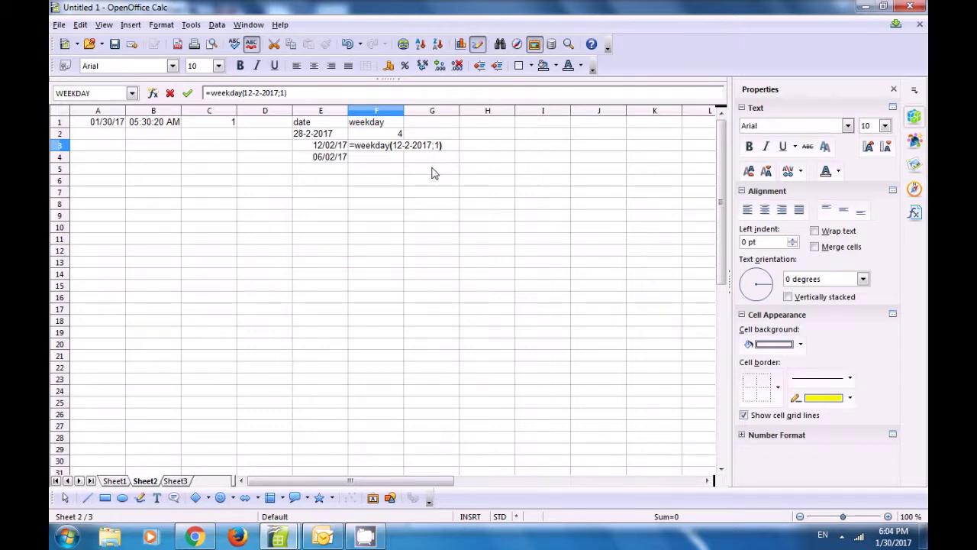
{"action": "key", "text": "Return"}
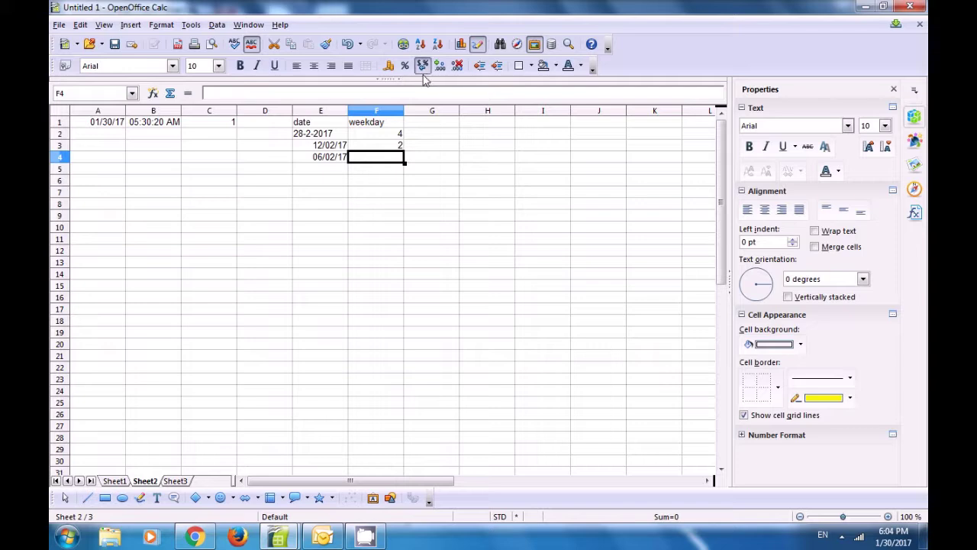
{"action": "left_click", "coordinate": [393, 151]}
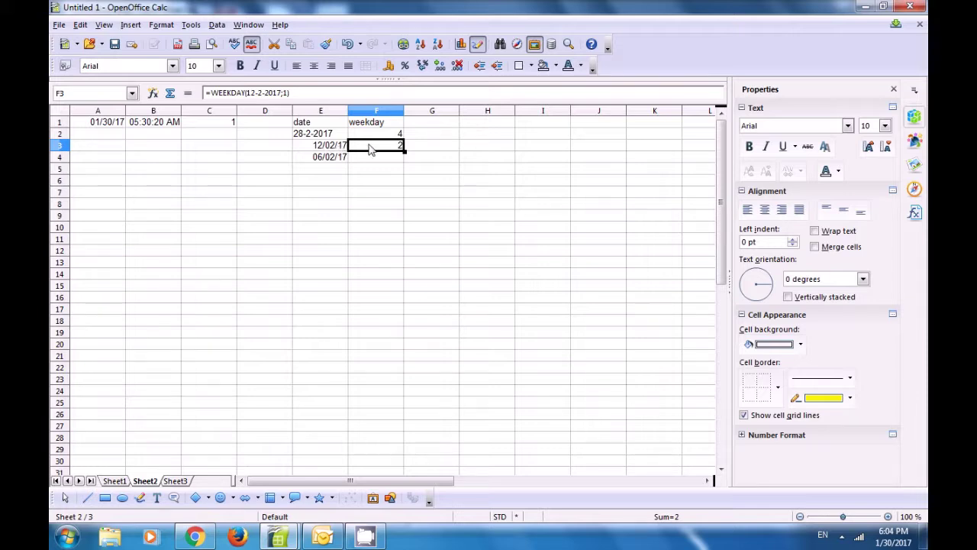
- Enter the formula =weekday(6-2-2017;1) in cell F4 and select the cell to check it
{"action": "left_click", "coordinate": [372, 162]}
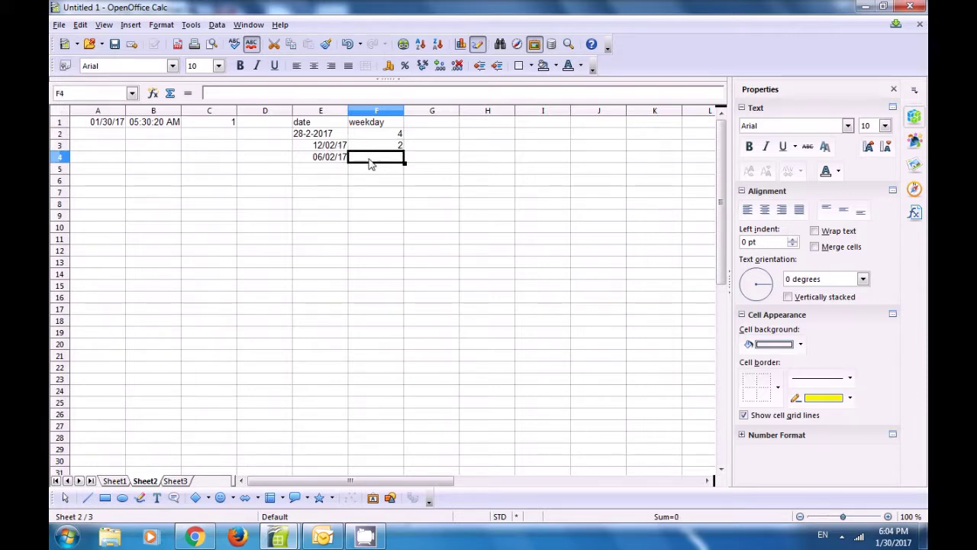
{"action": "type", "text": "="}
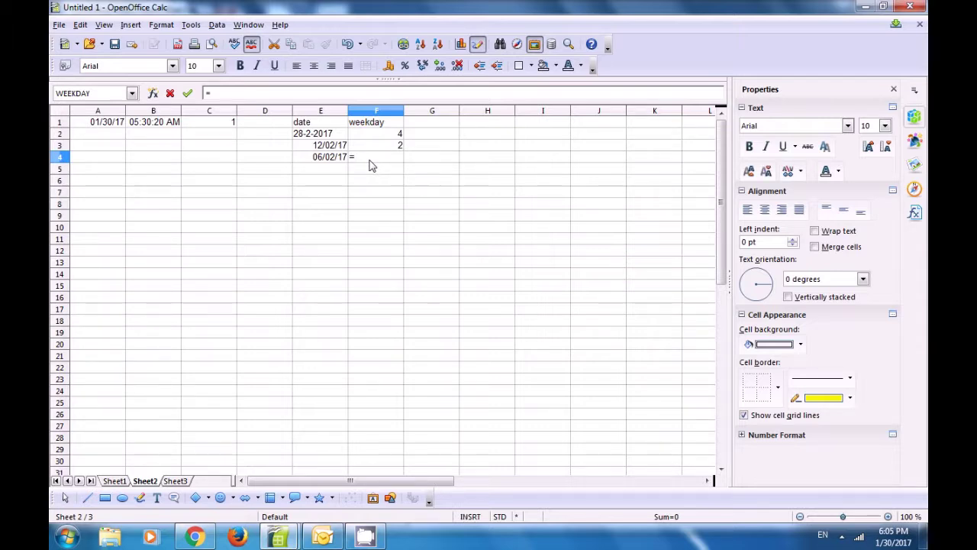
{"action": "type", "text": "w"}
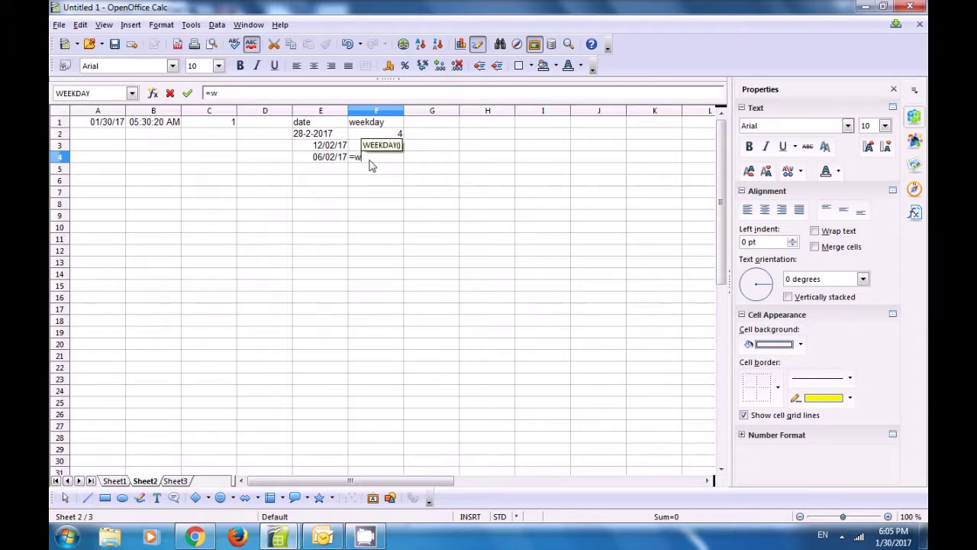
{"action": "type", "text": "eekday"}
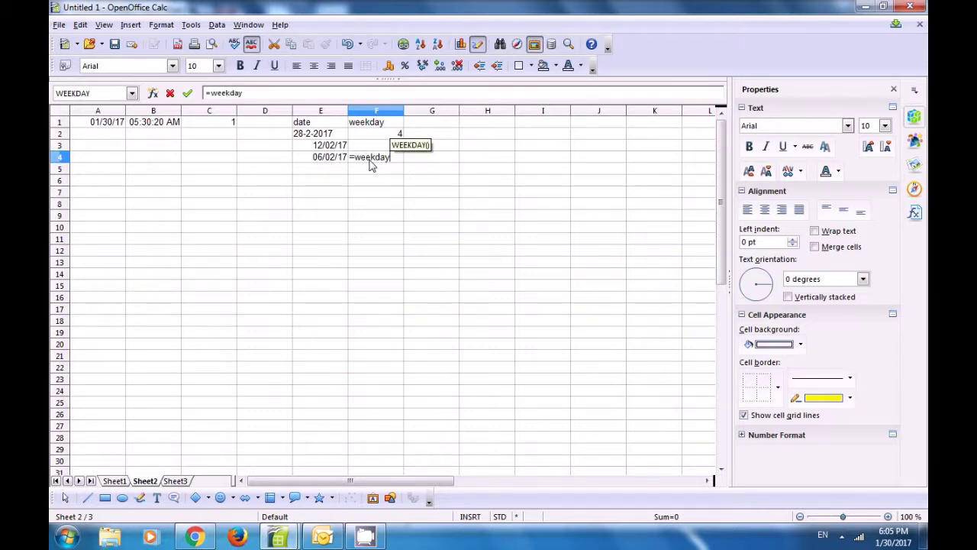
{"action": "type", "text": "("}
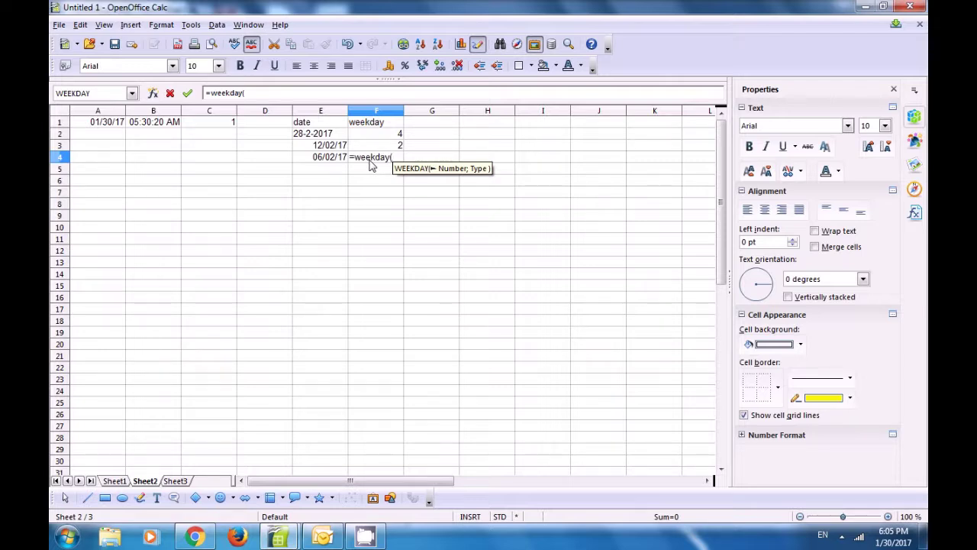
{"action": "type", "text": "6"}
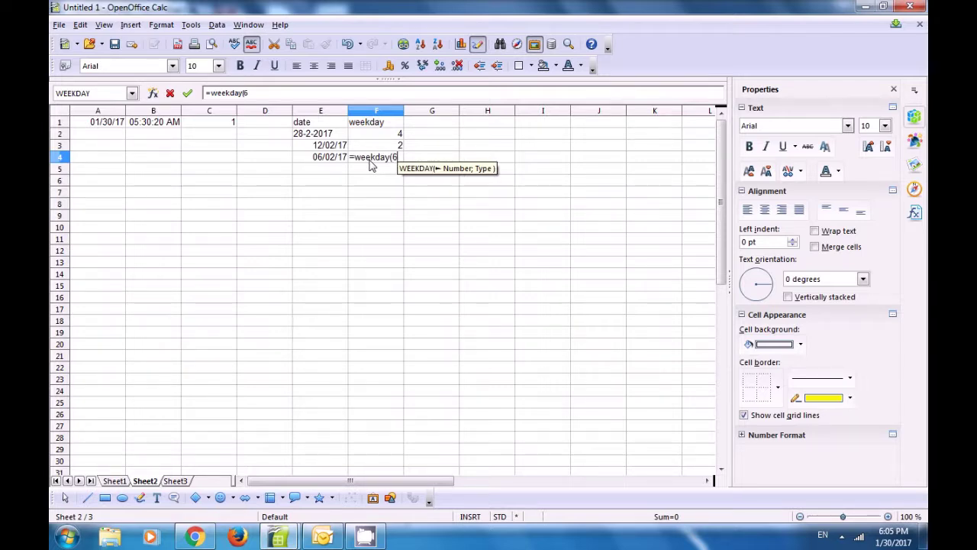
{"action": "type", "text": "-"}
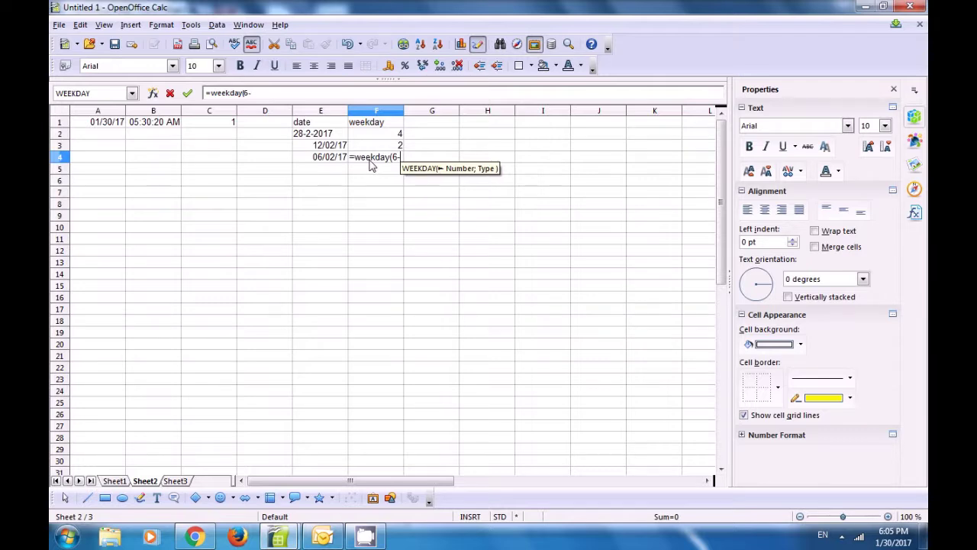
{"action": "type", "text": "2-"}
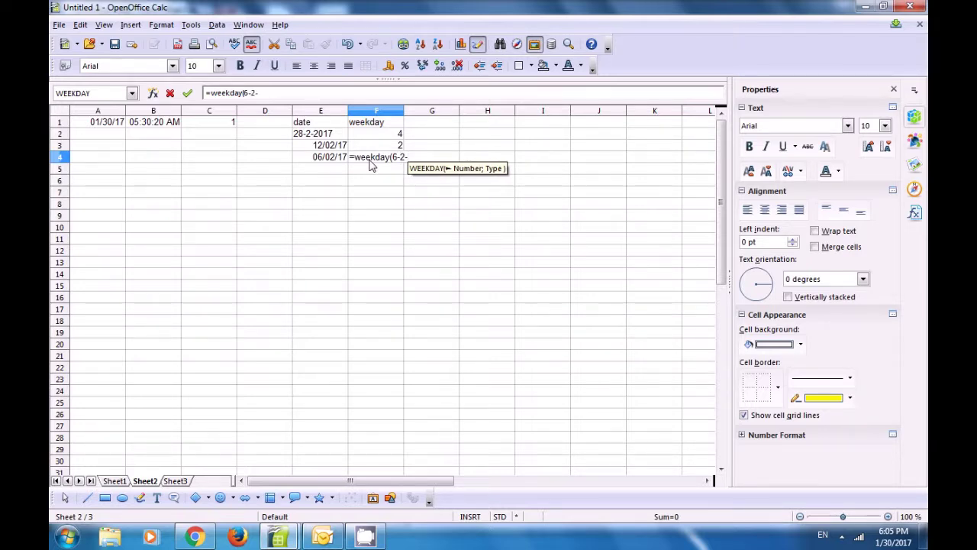
{"action": "type", "text": "2"}
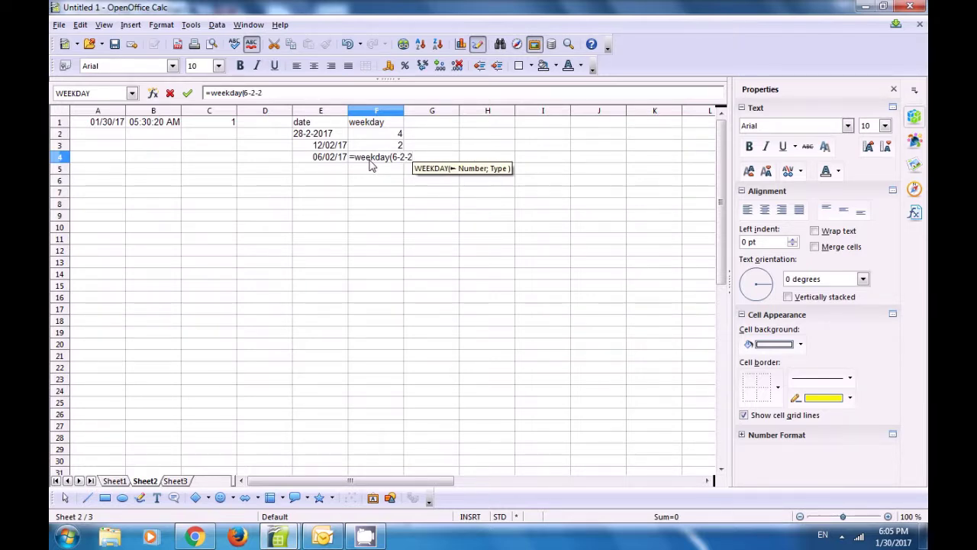
{"action": "type", "text": "01"}
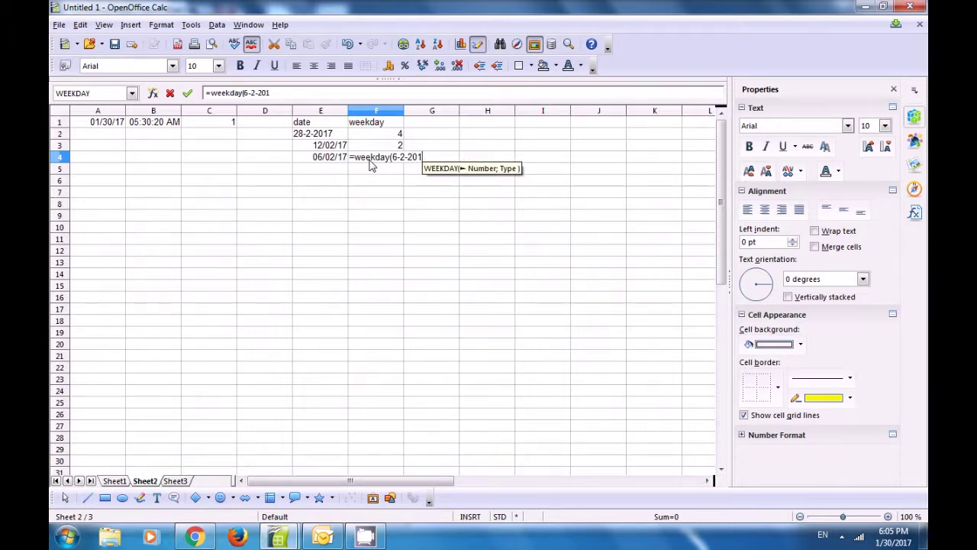
{"action": "type", "text": "7;"}
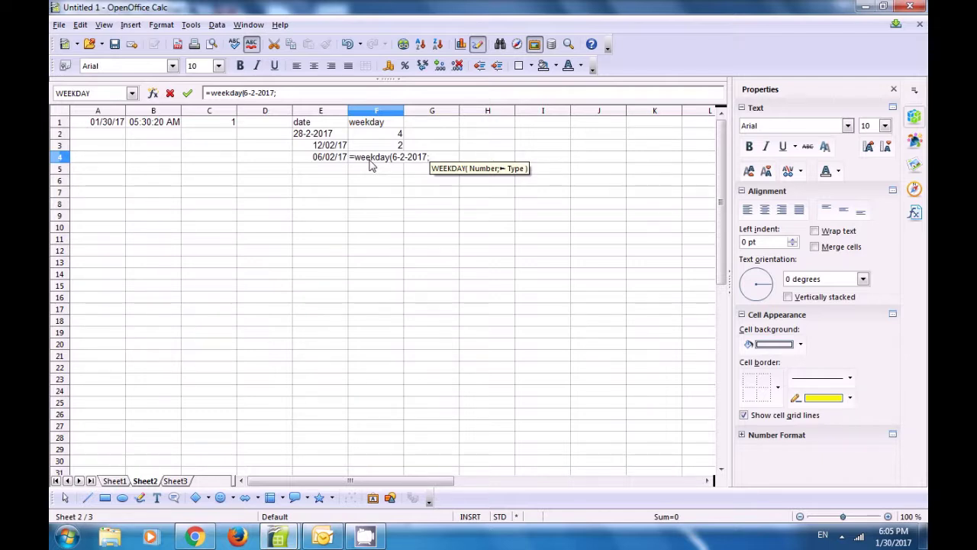
{"action": "type", "text": "1"}
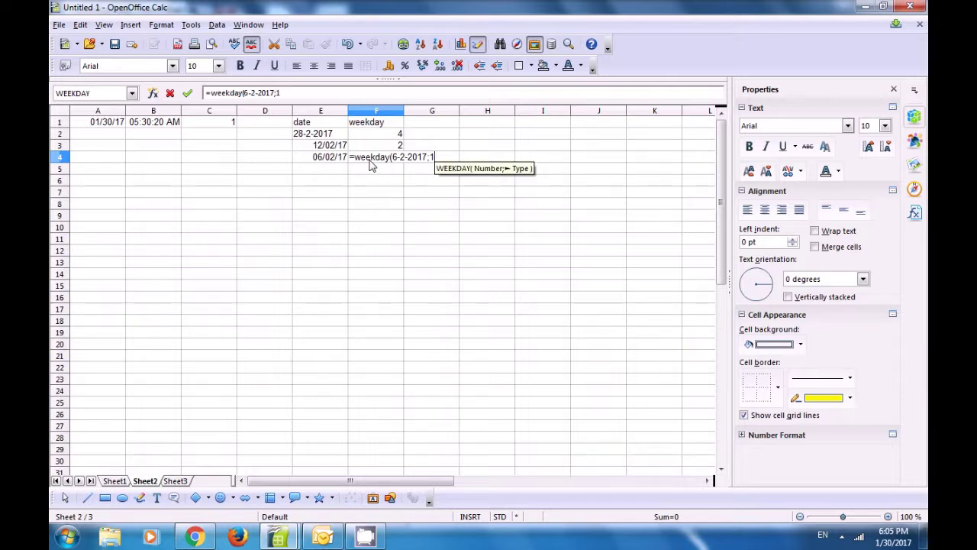
{"action": "type", "text": ")"}
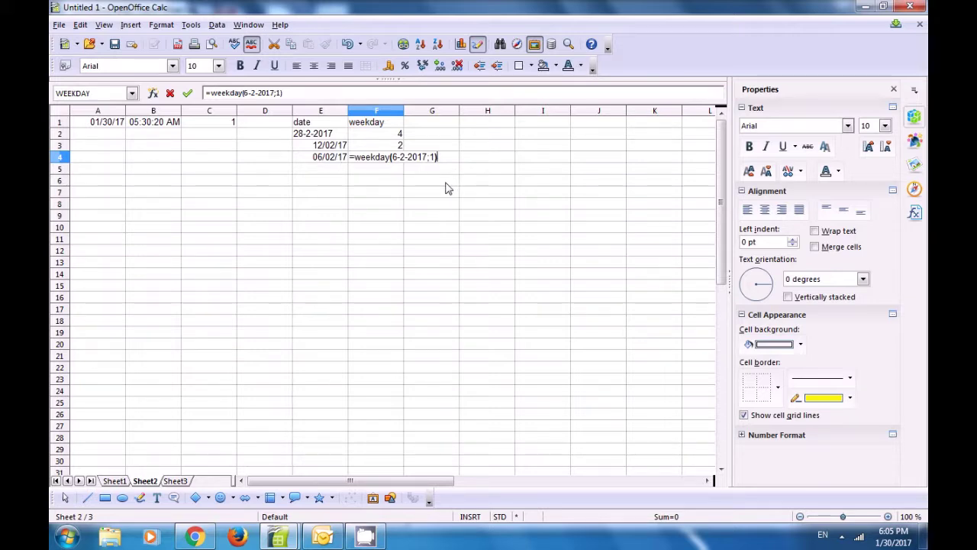
{"action": "key", "text": "Return"}
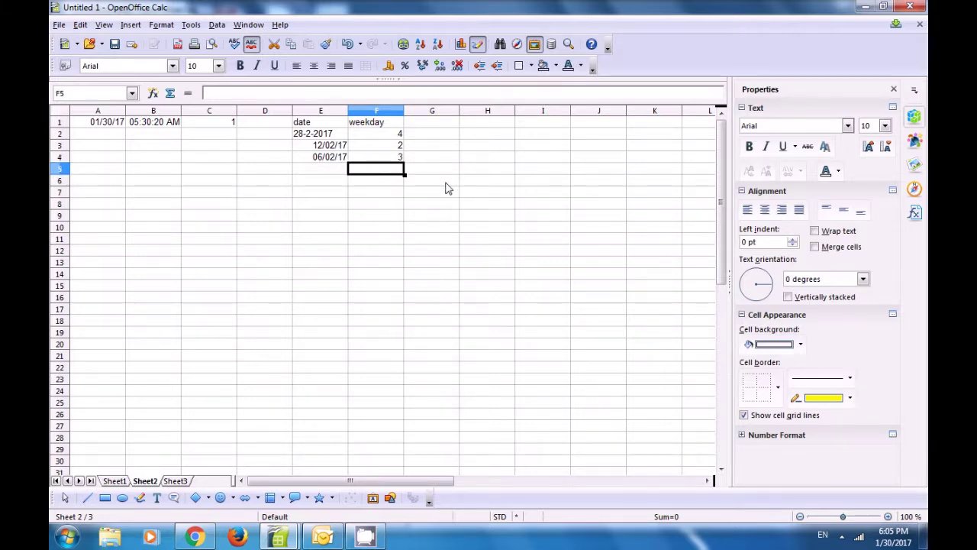
{"action": "left_click", "coordinate": [394, 156]}
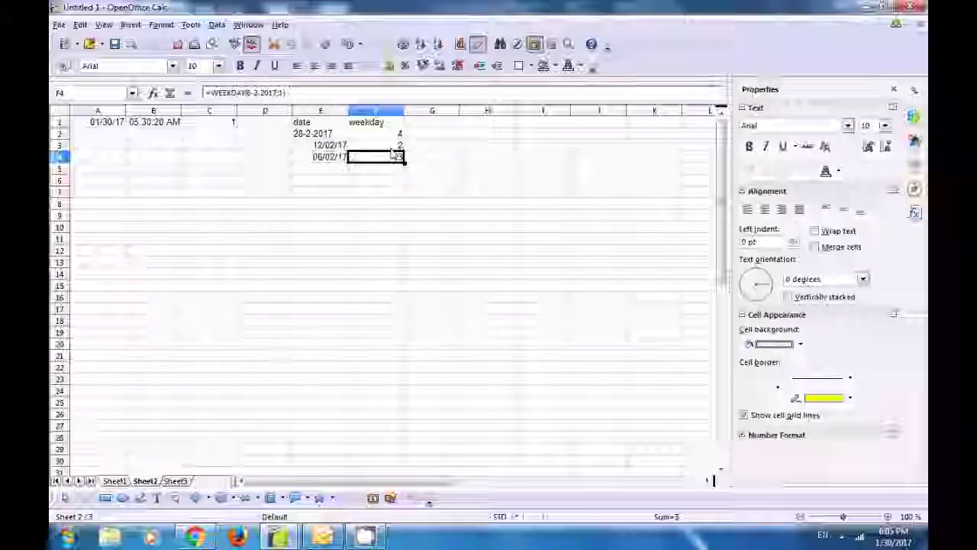
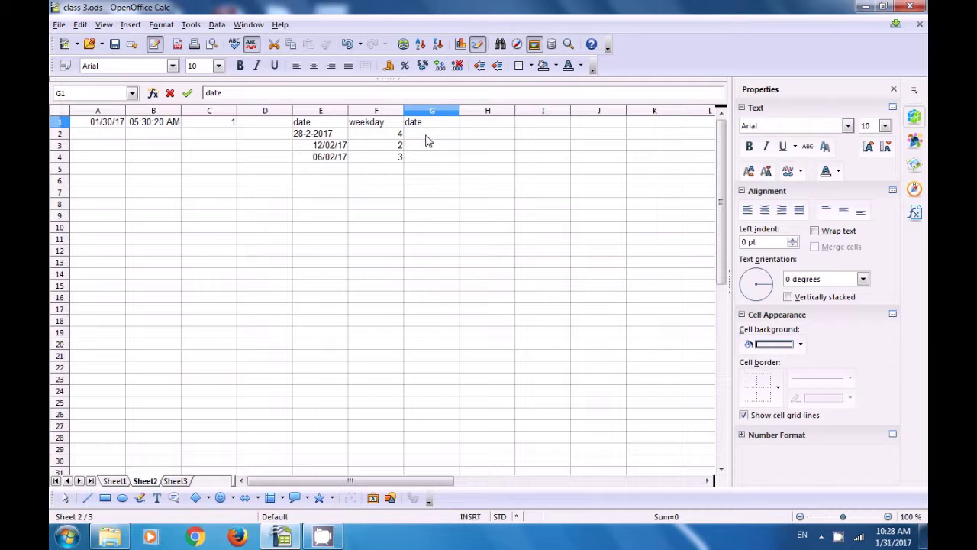
- Enter the formula =date(2014;2;20) in cell G2 under the second date heading
{"action": "type", "text": "=da"}
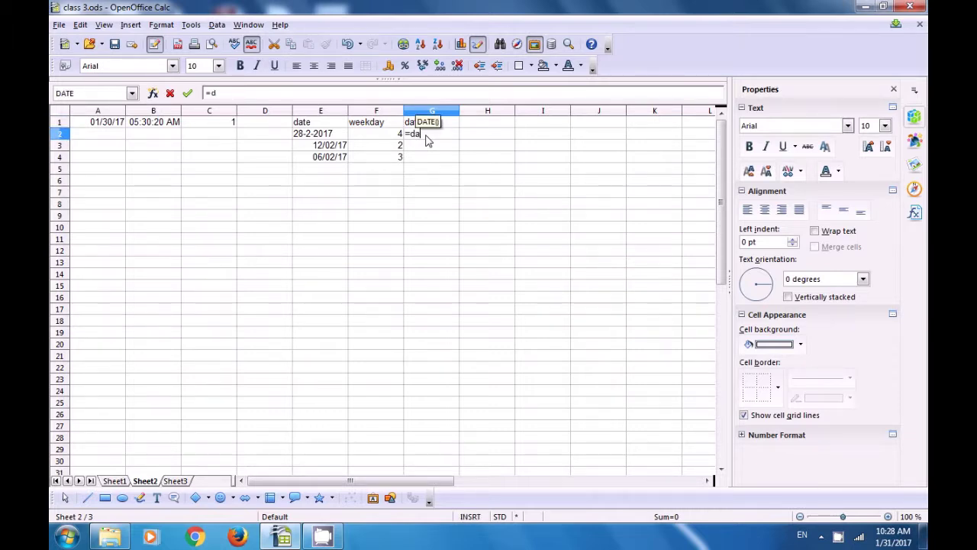
{"action": "type", "text": "te("}
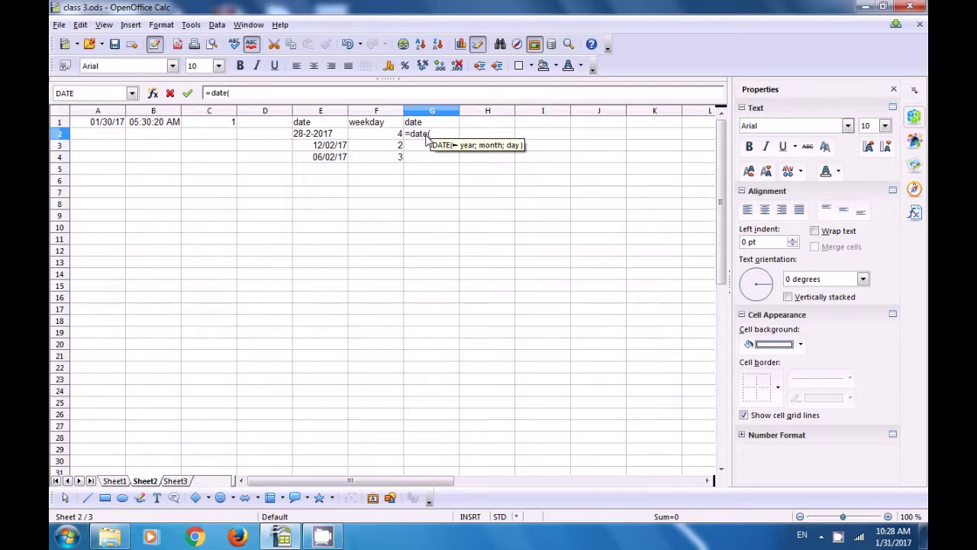
{"action": "type", "text": "20"}
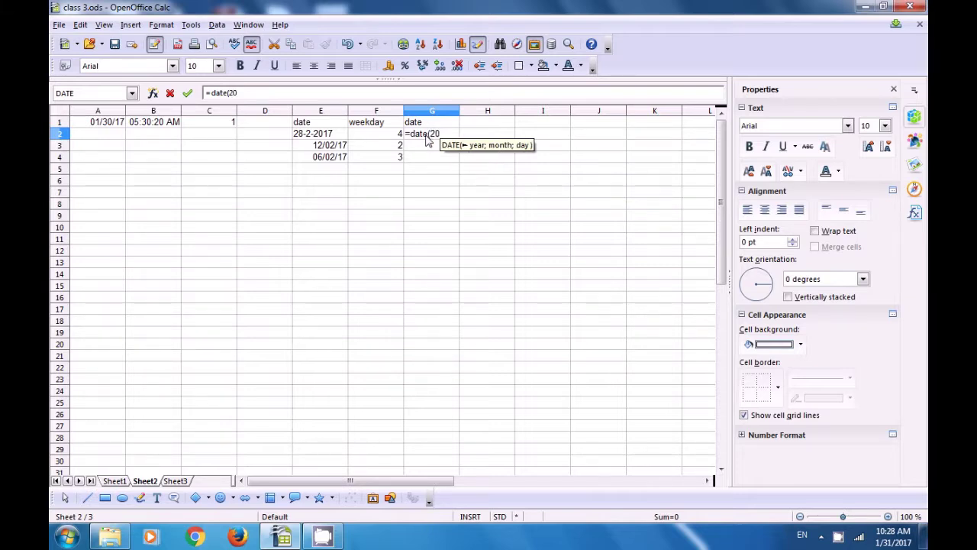
{"action": "type", "text": "14"}
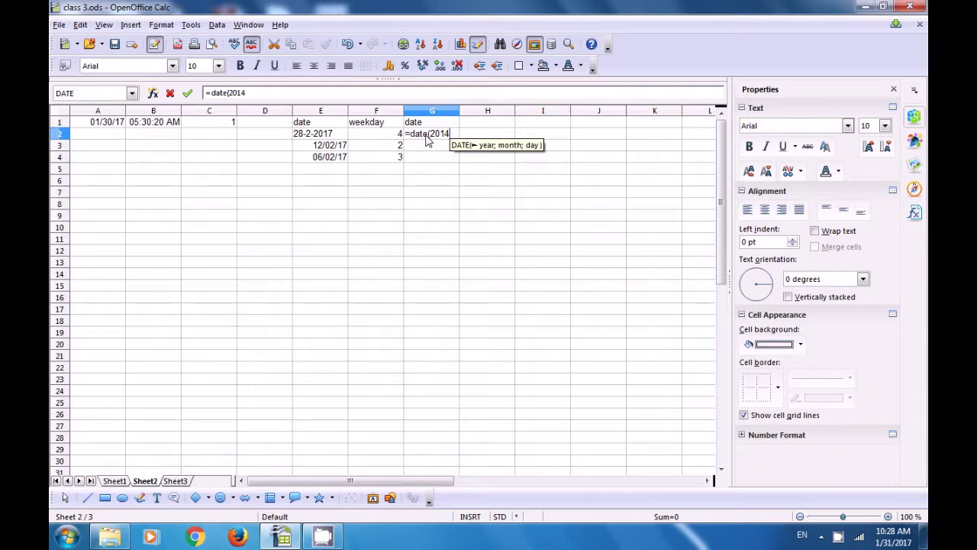
{"action": "type", "text": ";2;"}
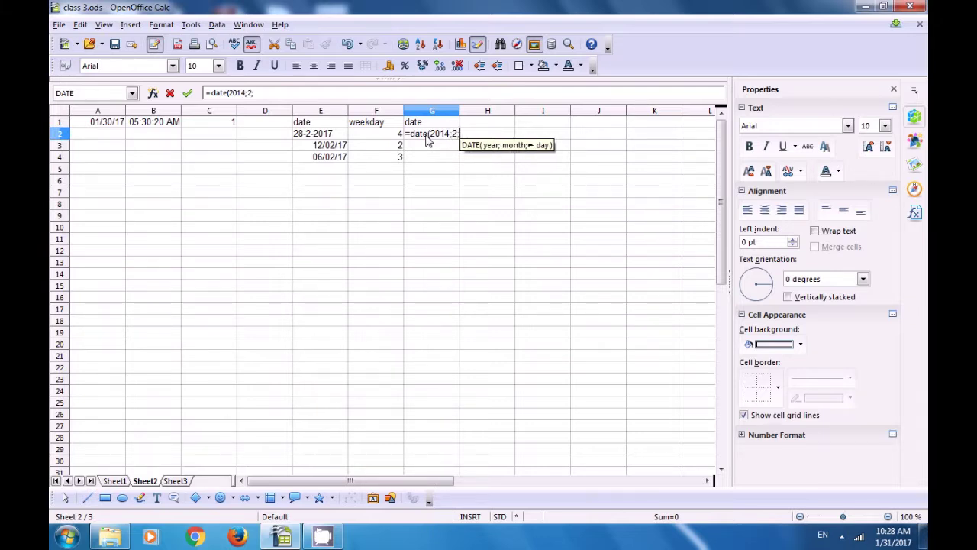
{"action": "type", "text": "20"}
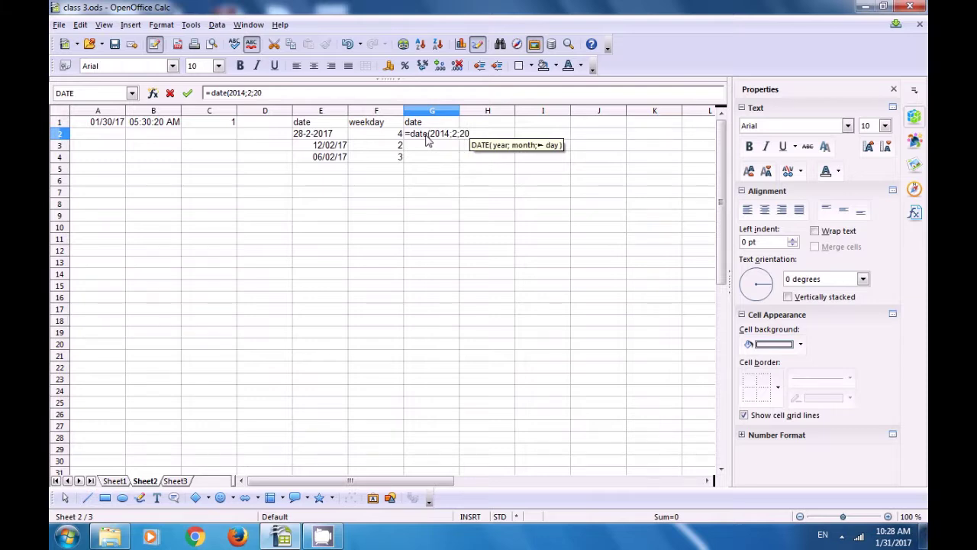
{"action": "type", "text": ")"}
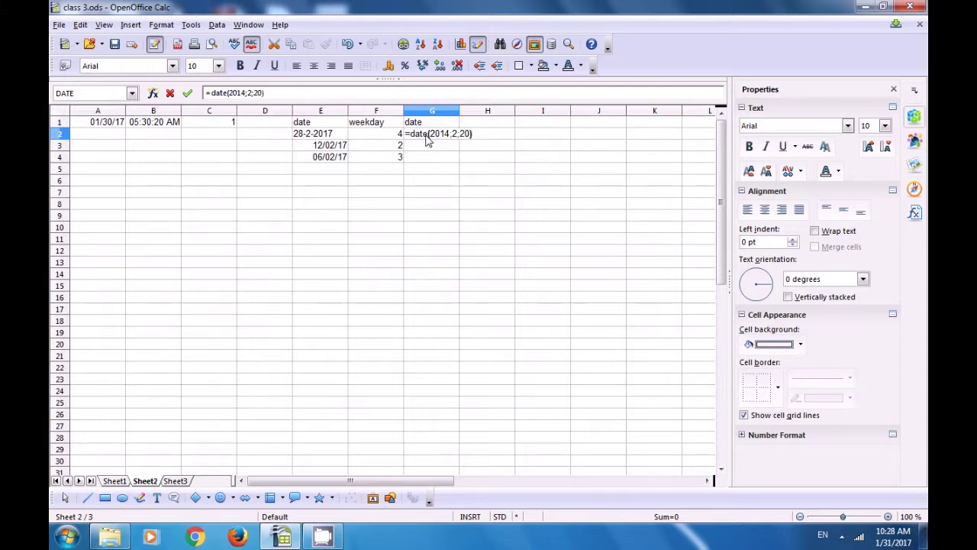
{"action": "key", "text": "Return"}
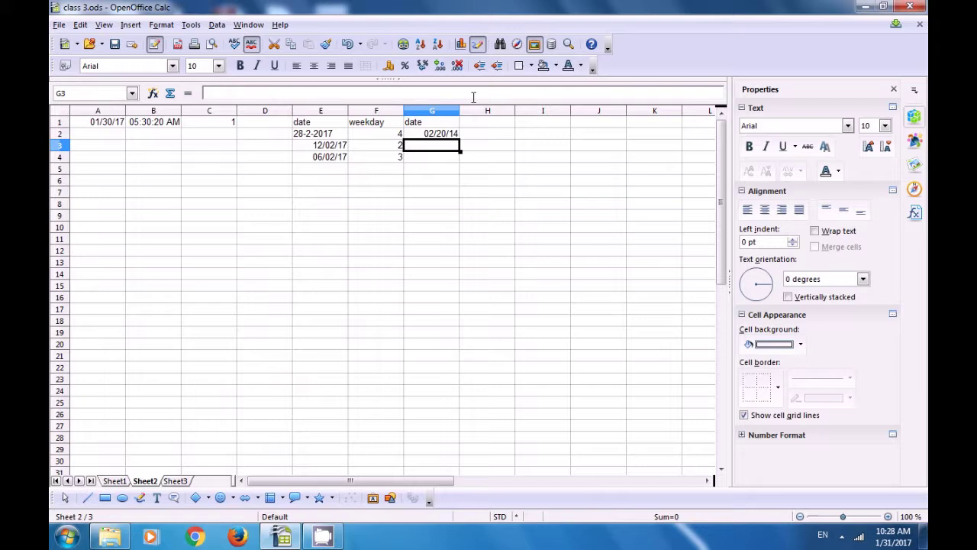
- Enter a DATE formula in cell G3 with year 2016, month 3 and day 20
{"action": "type", "text": "3"}
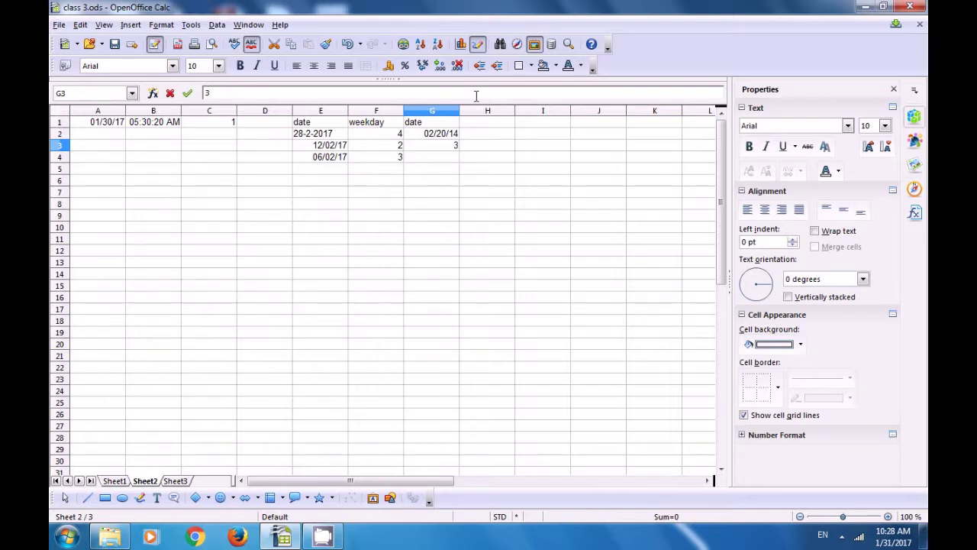
{"action": "key", "text": "BackSpace"}
{"action": "type", "text": "="}
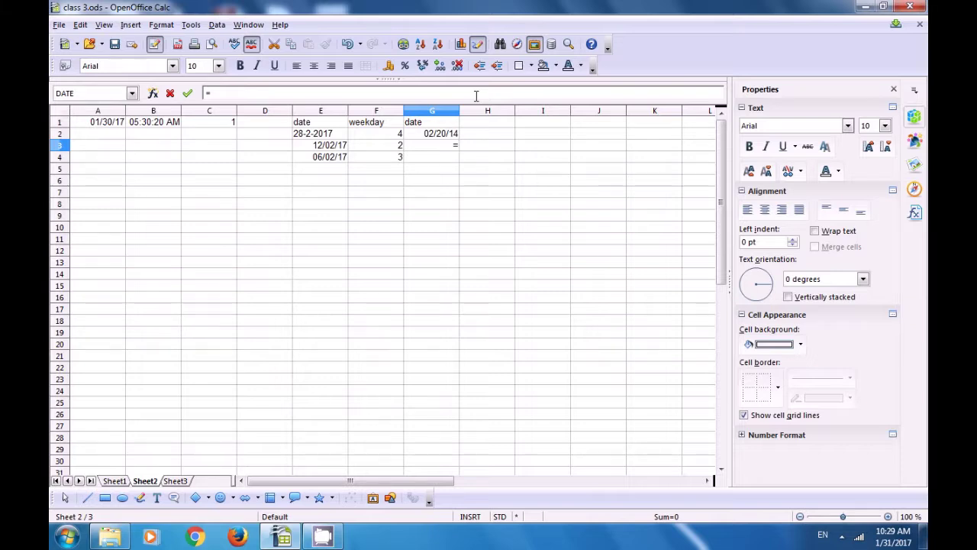
{"action": "type", "text": "date"}
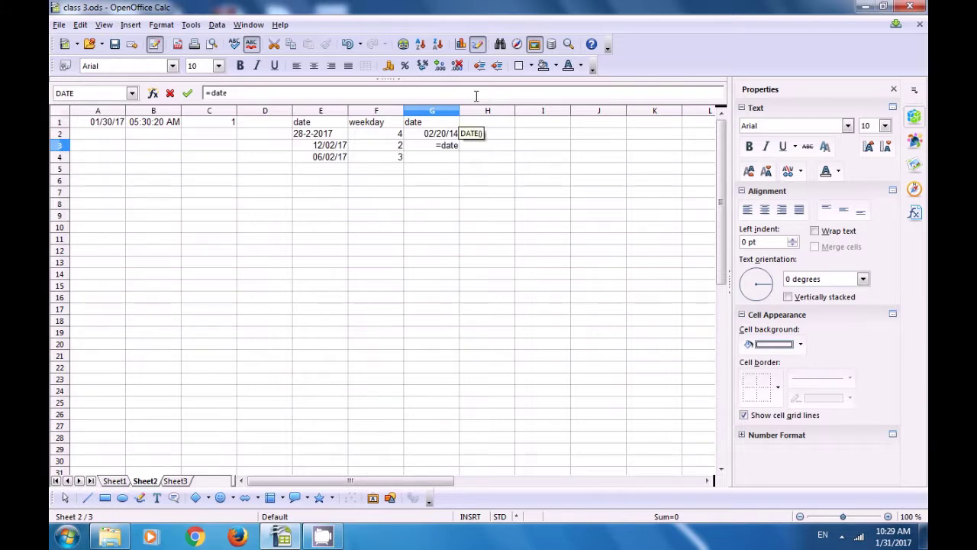
{"action": "type", "text": "("}
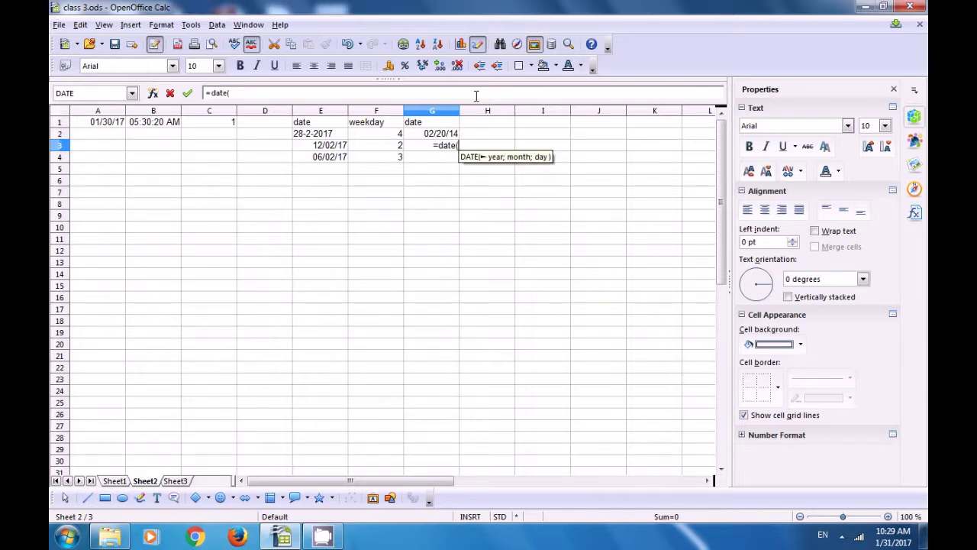
{"action": "type", "text": "201"}
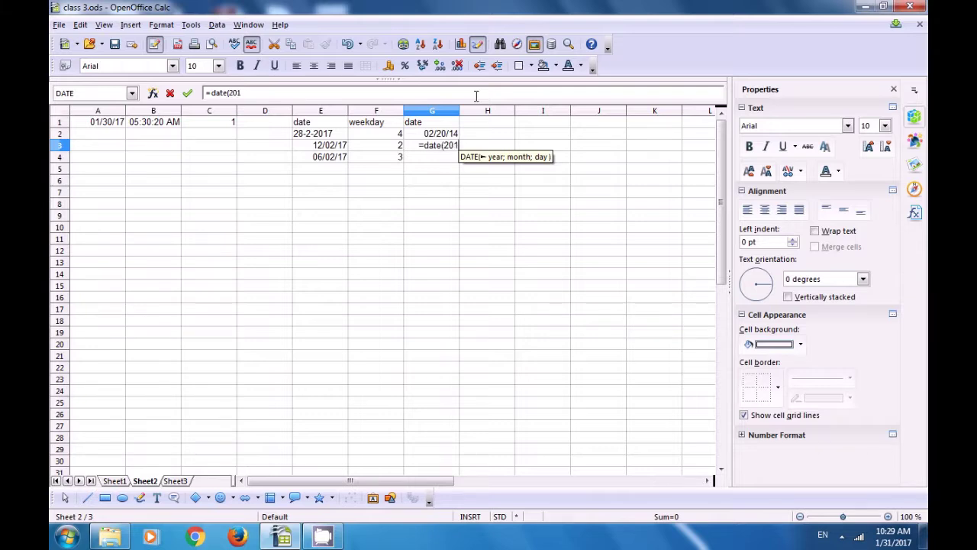
{"action": "type", "text": "6;3;"}
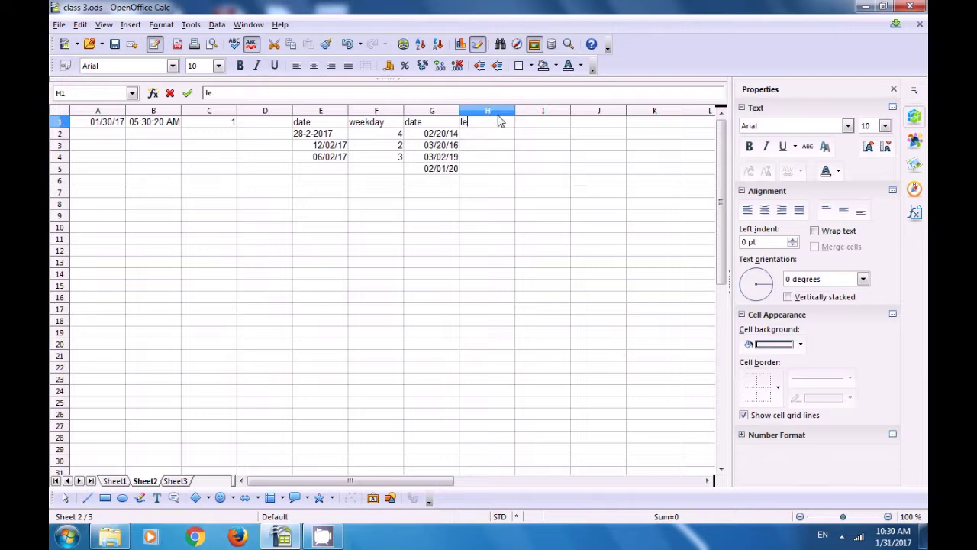
- Enter the heading leapyear in cell H1 beside the second date column
{"action": "type", "text": "q"}
{"action": "key", "text": "BackSpace"}
{"action": "type", "text": "ap"}
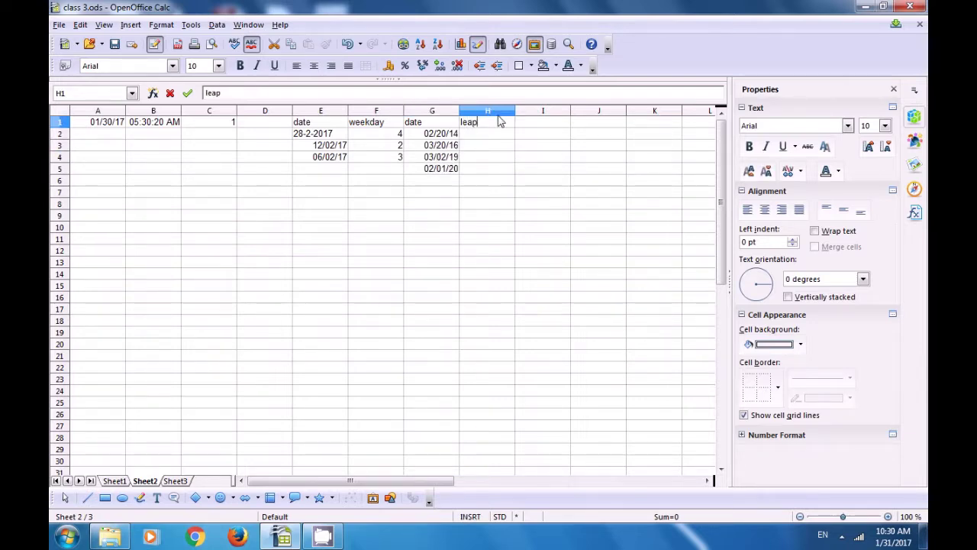
{"action": "type", "text": "year"}
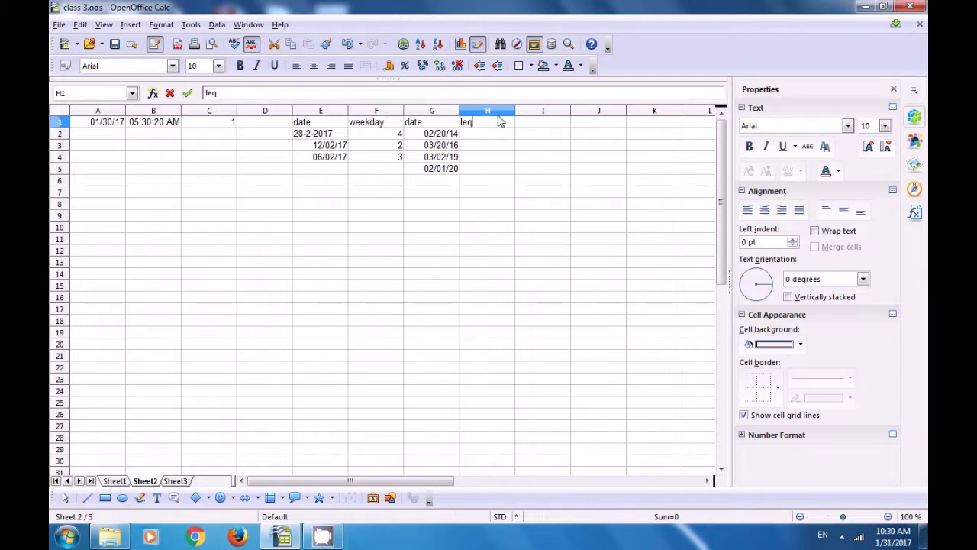
- Enter the formula =isleapyear(G2) in cell H2 under the leapyear heading and select the cell to check it
{"action": "left_click", "coordinate": [481, 139]}
{"action": "type", "text": "=le"}
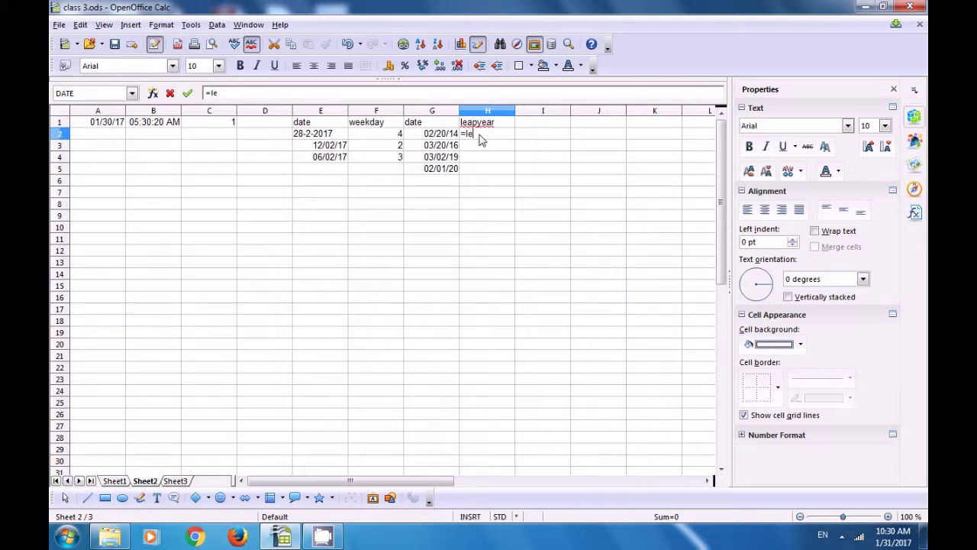
{"action": "key", "text": "BackSpace"}
{"action": "key", "text": "BackSpace"}
{"action": "type", "text": "isleapyear"}
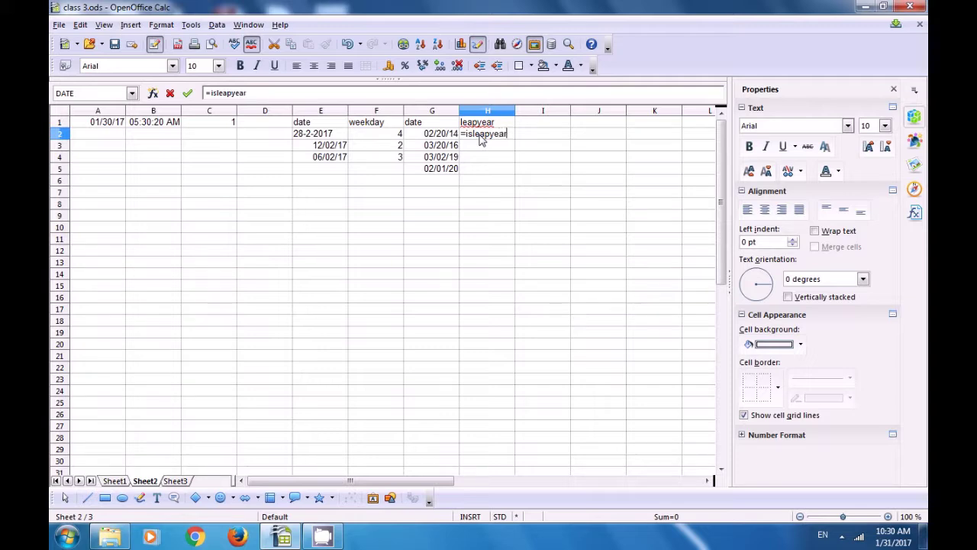
{"action": "type", "text": "("}
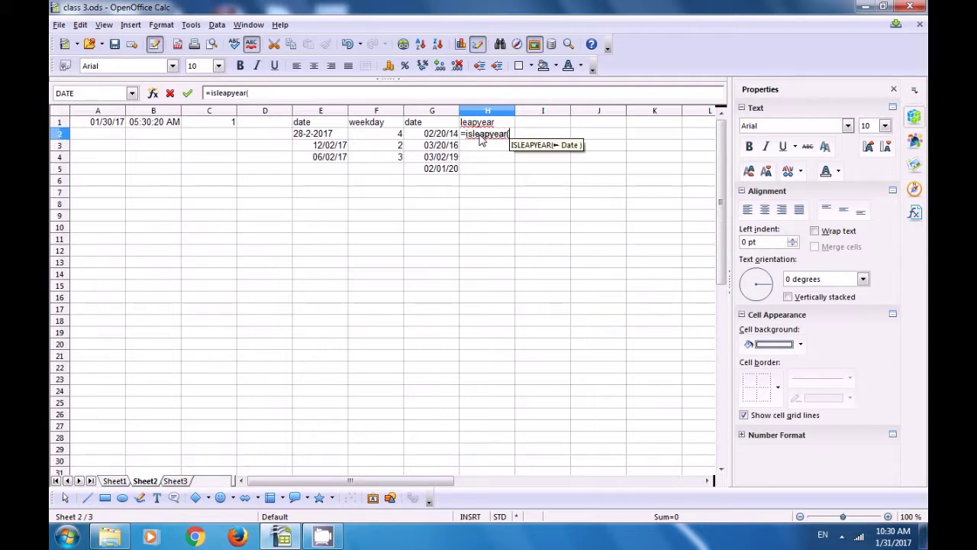
{"action": "left_click", "coordinate": [435, 135]}
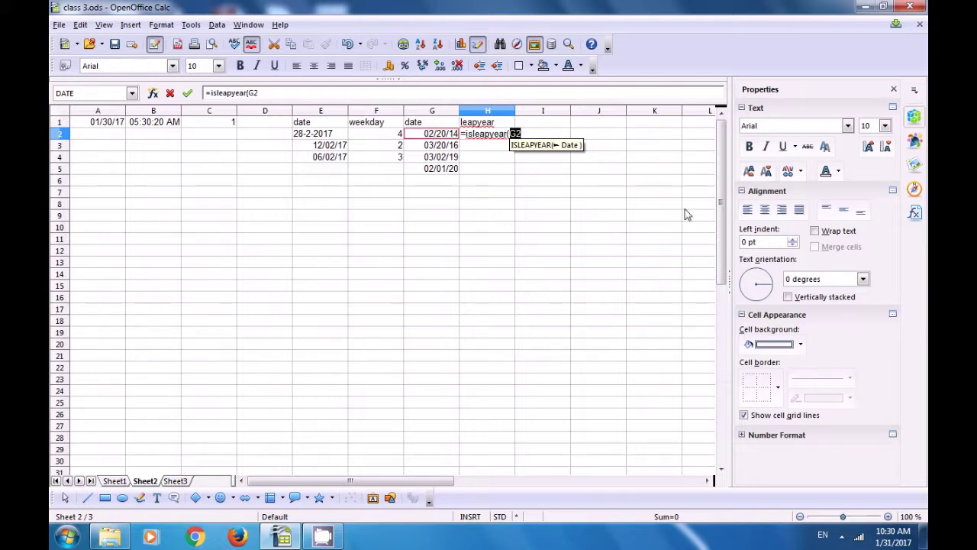
{"action": "type", "text": ")"}
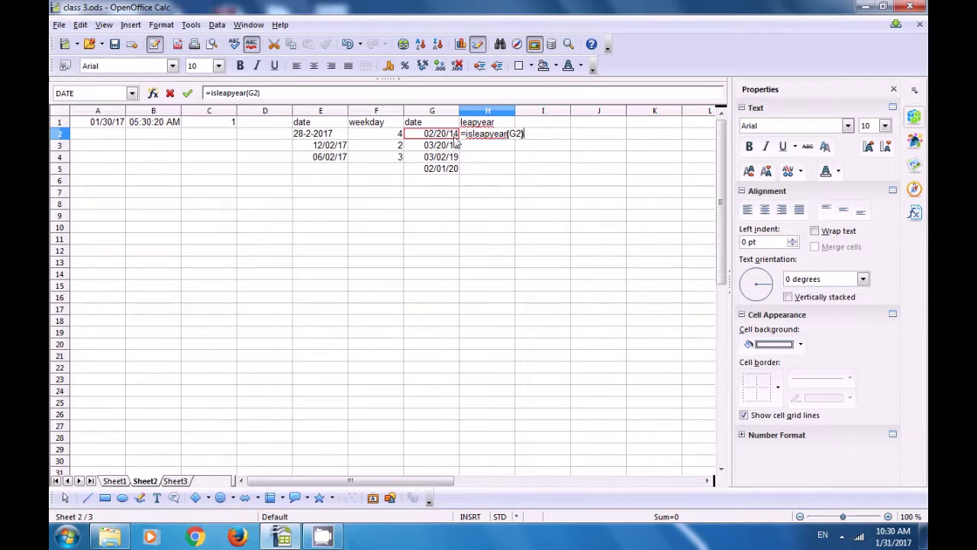
{"action": "key", "text": "Return"}
{"action": "left_click", "coordinate": [509, 137]}
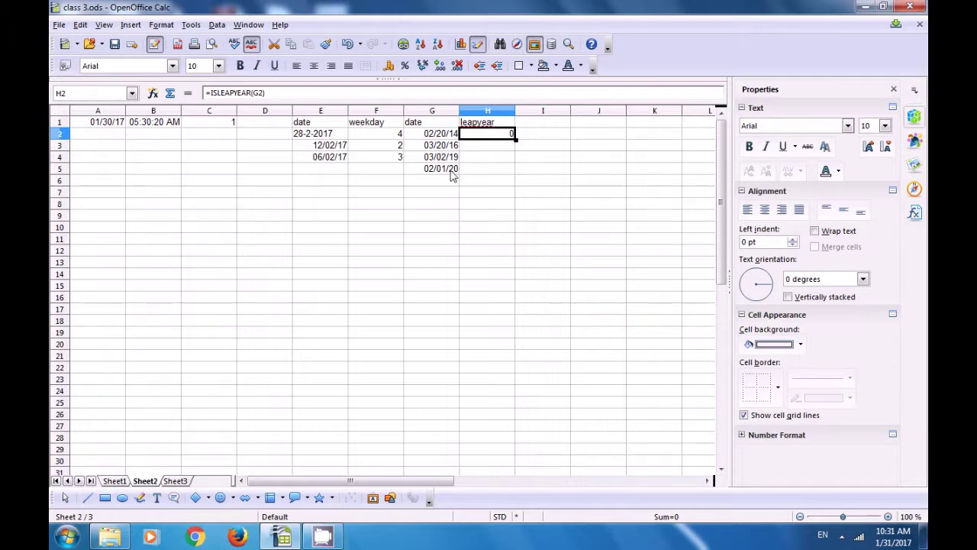
- Fill the ISLEAPYEAR formula from H2 down to H5 and check the formula in each cell of the column
{"action": "key", "text": "Down"}
{"action": "key", "text": "Down"}
{"action": "key", "text": "Down"}
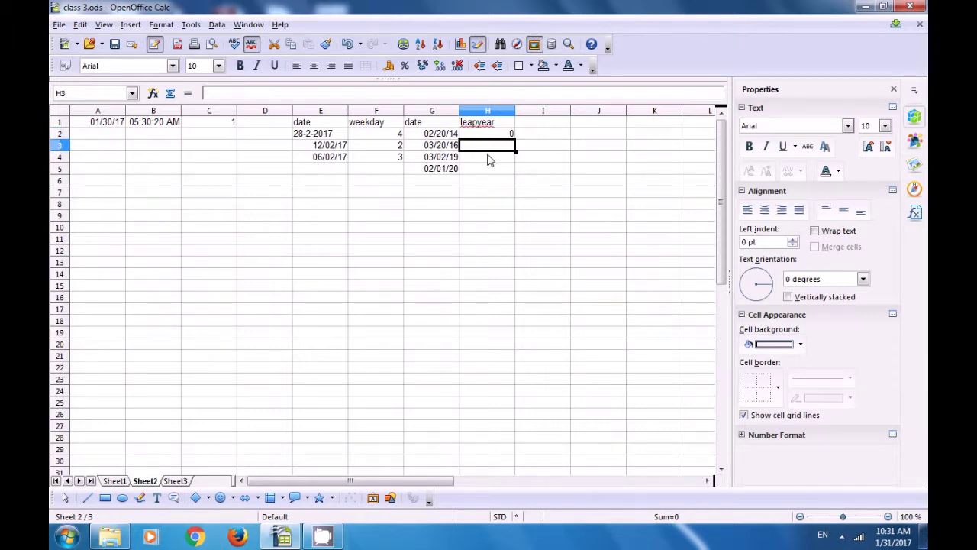
{"action": "left_click", "coordinate": [492, 137]}
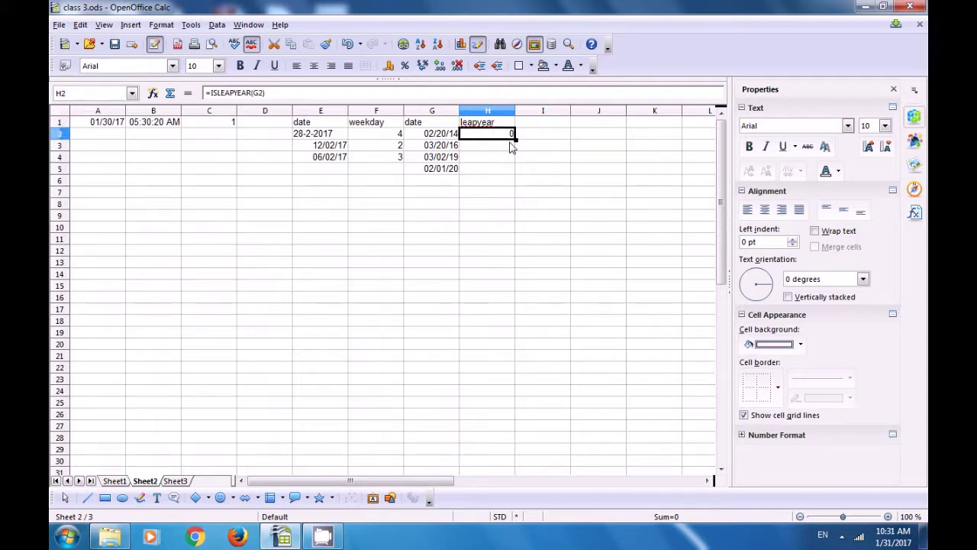
{"action": "double_click", "coordinate": [515, 137]}
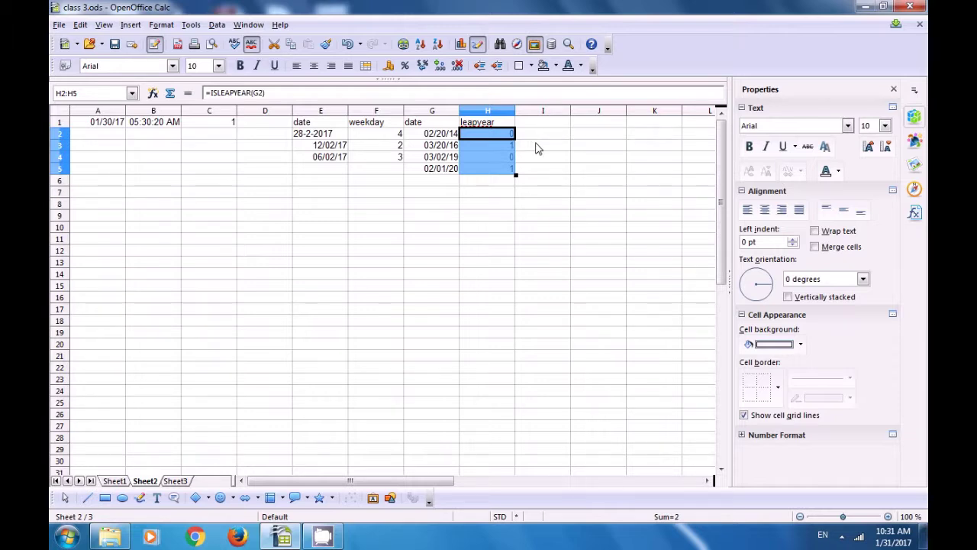
{"action": "left_click", "coordinate": [535, 146]}
{"action": "left_click", "coordinate": [507, 147]}
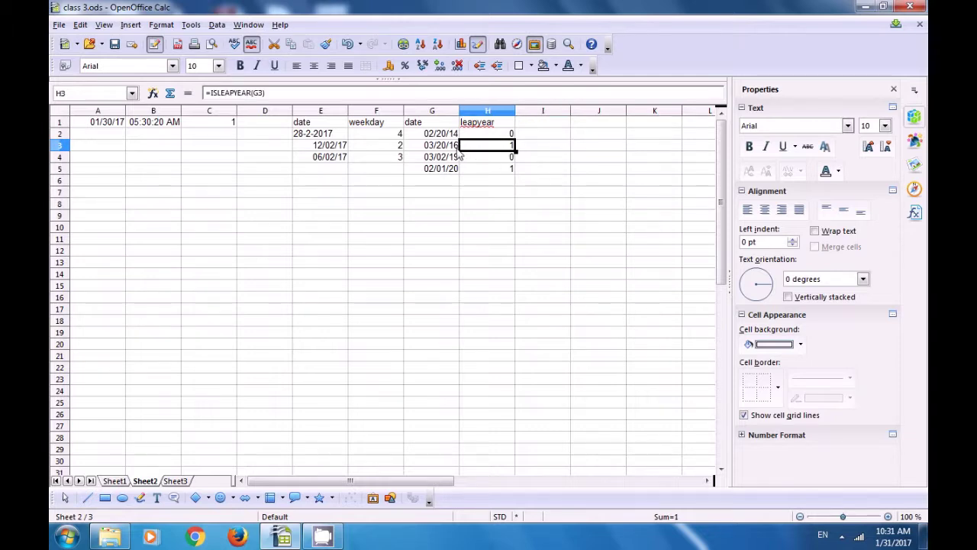
{"action": "left_click", "coordinate": [500, 159]}
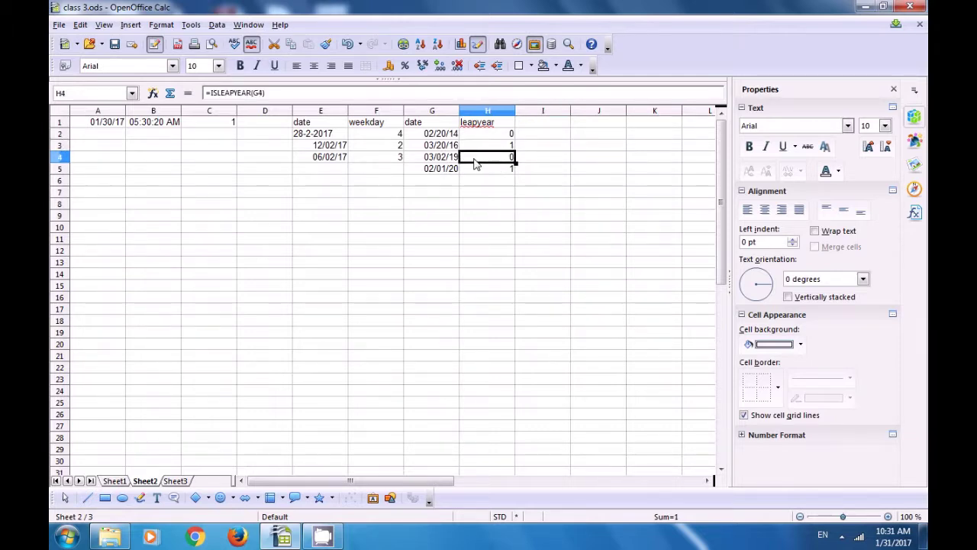
{"action": "left_click", "coordinate": [490, 171]}
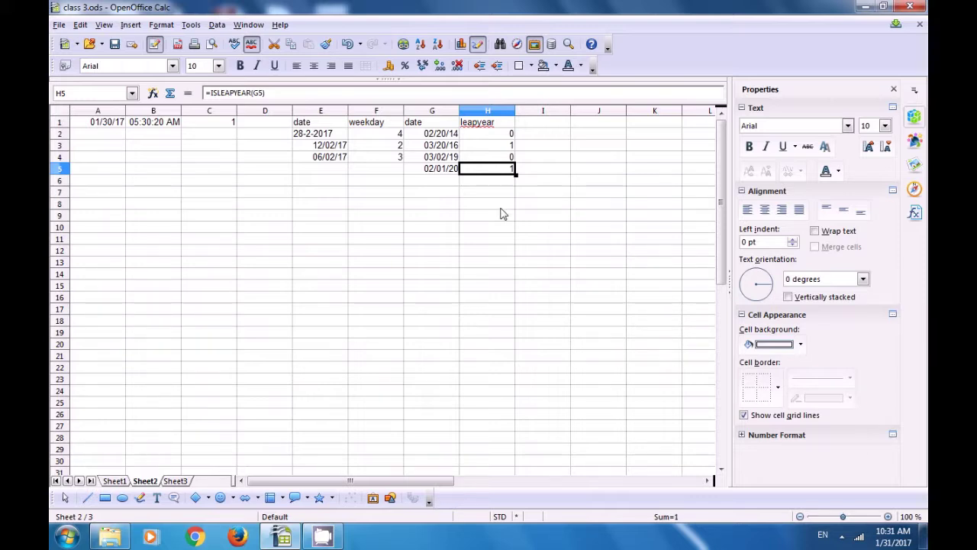
{"action": "left_click", "coordinate": [500, 205]}
{"action": "left_click", "coordinate": [491, 134]}
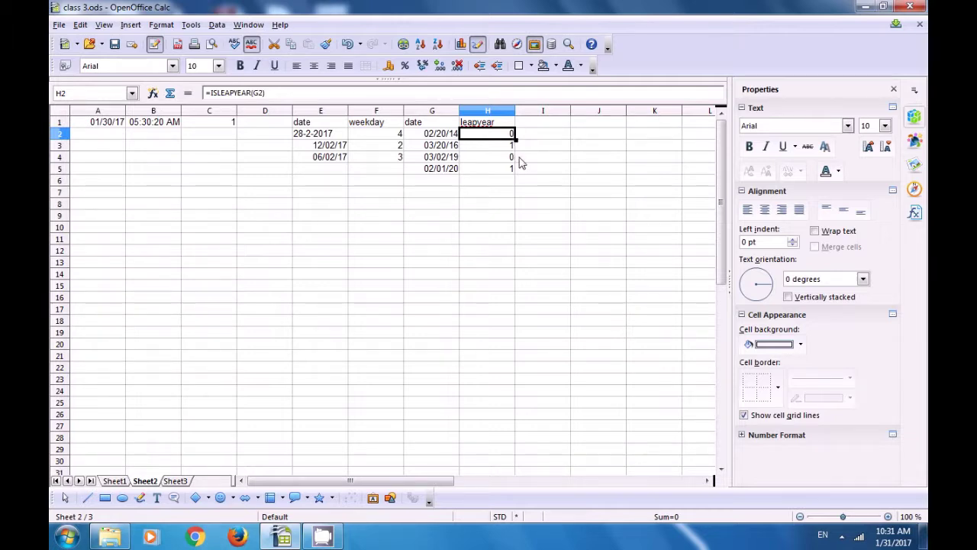
{"action": "left_click", "coordinate": [529, 158]}
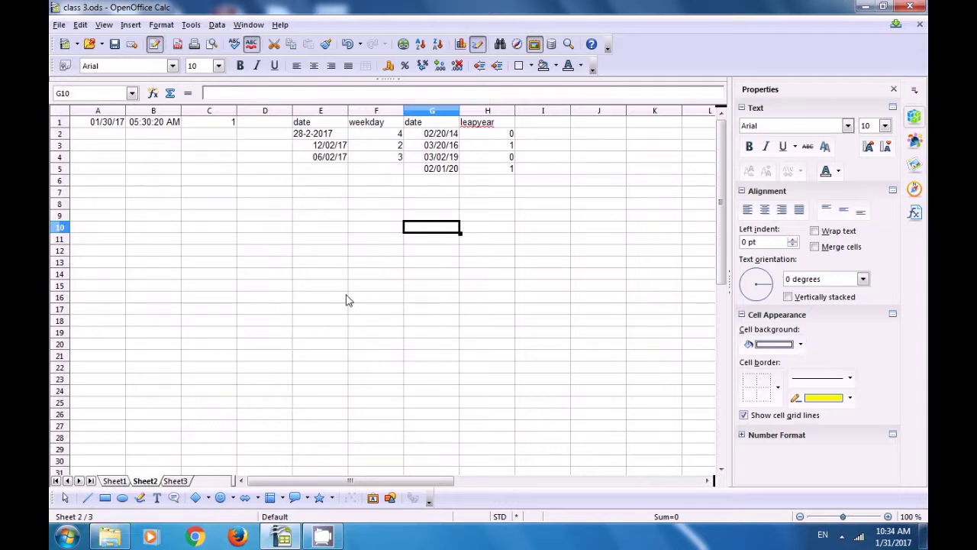
- Enter the heading days count in cell I1 beside the leapyear column
{"action": "left_click", "coordinate": [537, 126]}
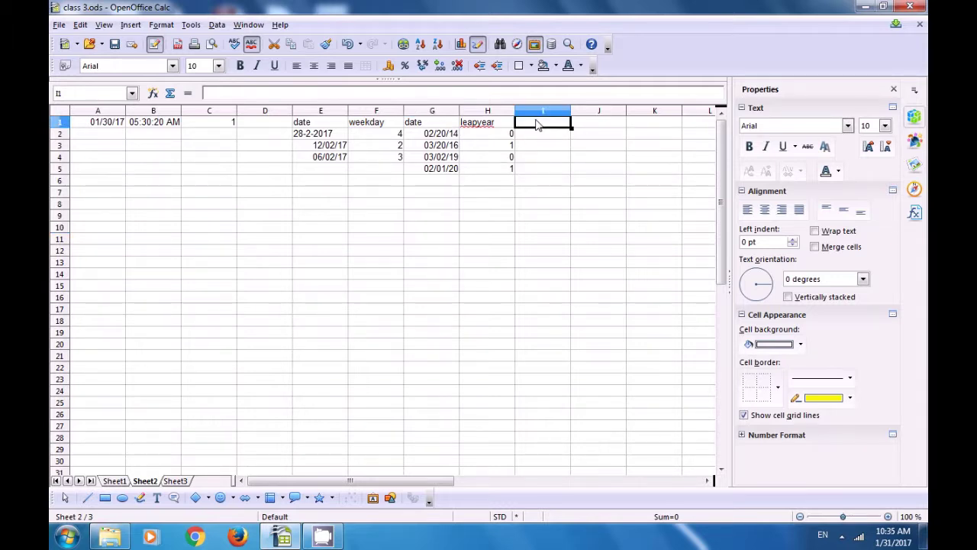
{"action": "type", "text": "days"}
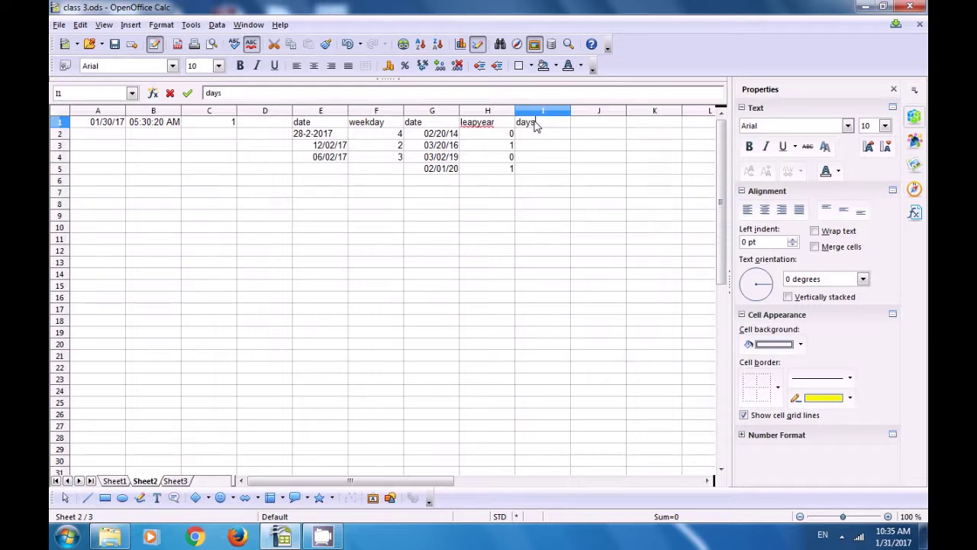
{"action": "type", "text": " count"}
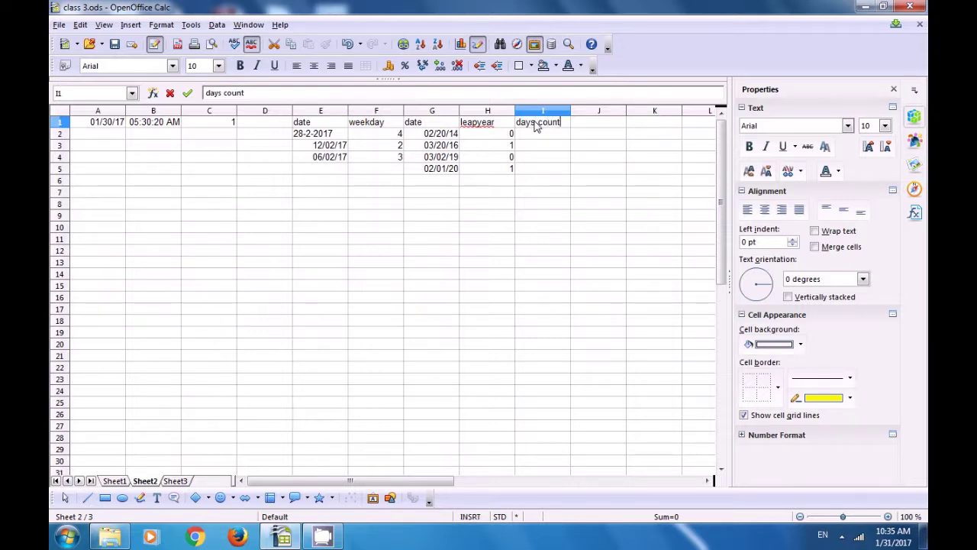
{"action": "key", "text": "Return"}
{"action": "left_click", "coordinate": [531, 124]}
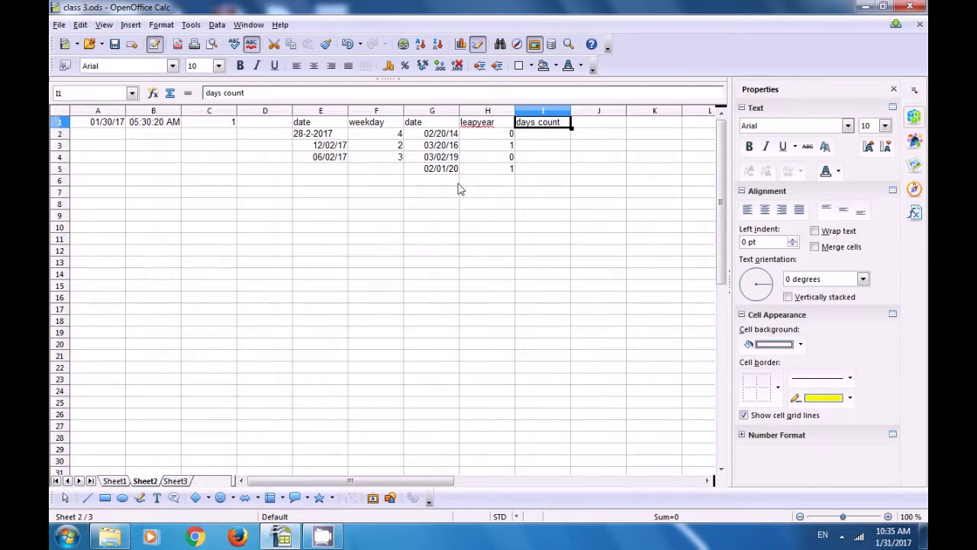
- Enter the formula =daysinmonth(G2) in cell I2 and check it against the date in G2
{"action": "left_click", "coordinate": [430, 137]}
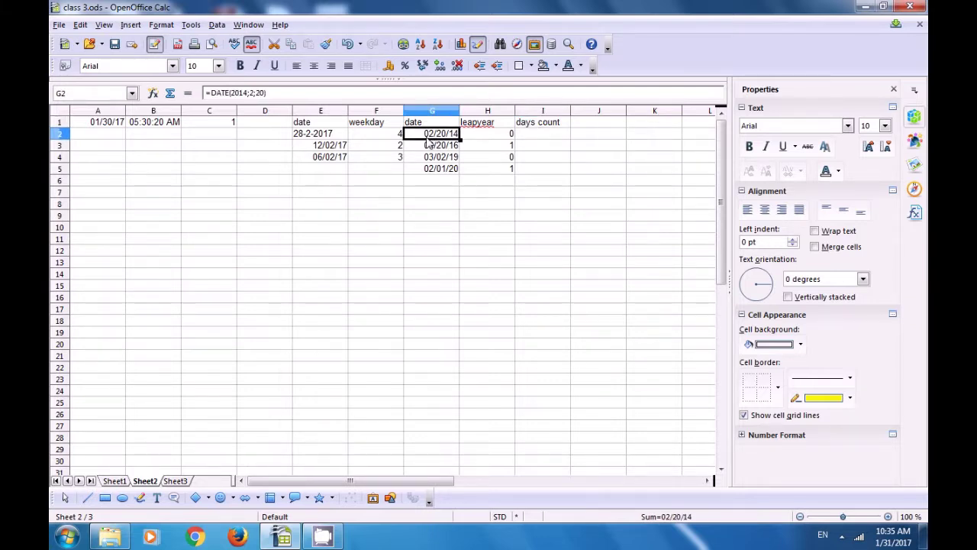
{"action": "left_click", "coordinate": [534, 136]}
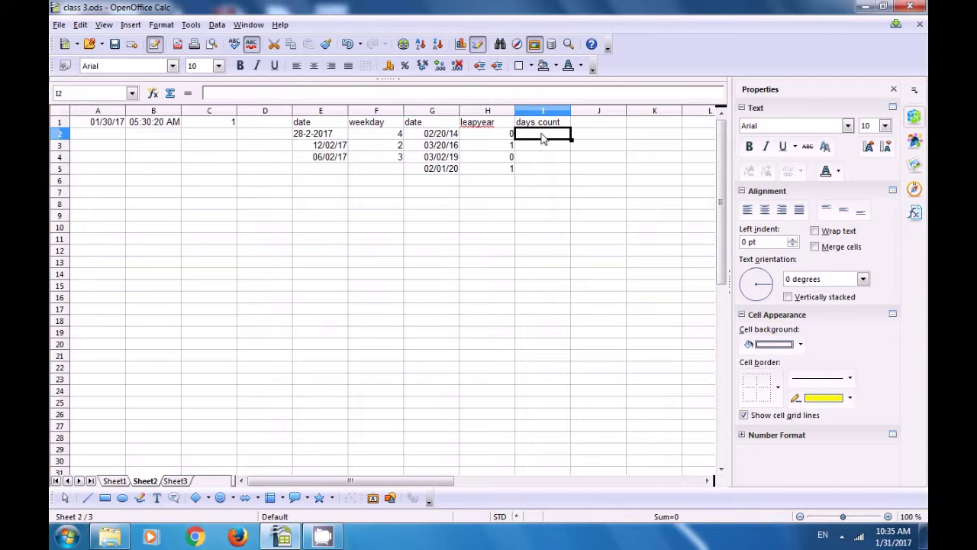
{"action": "type", "text": "="}
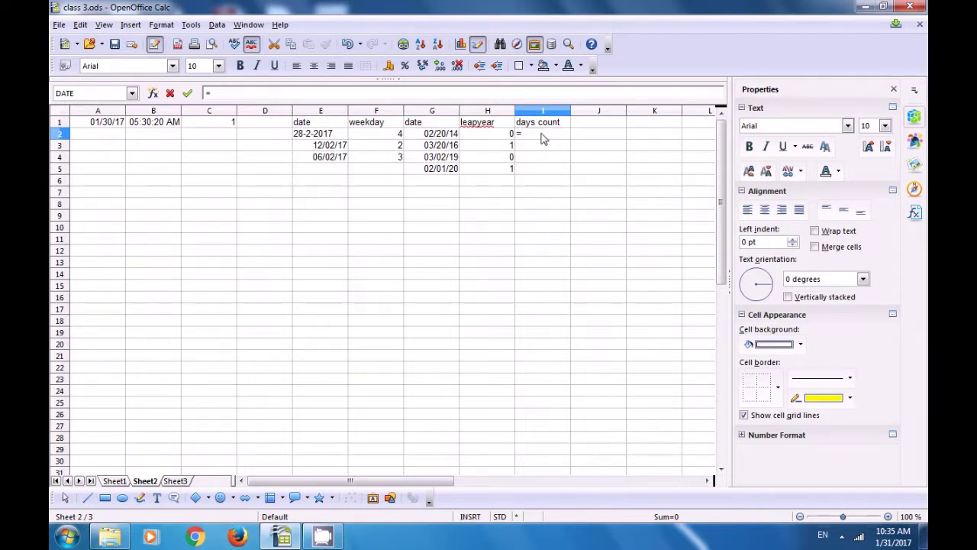
{"action": "type", "text": "daysinmonth("}
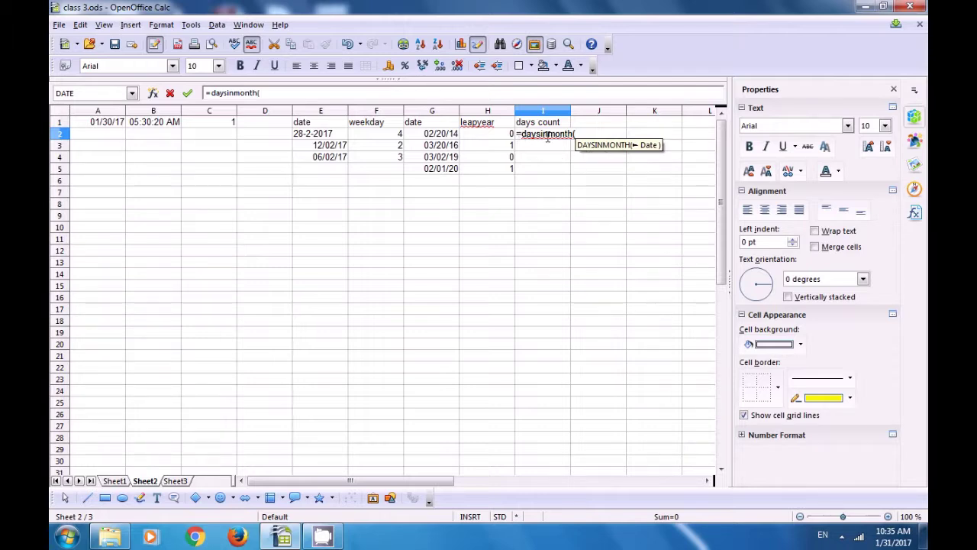
{"action": "left_click", "coordinate": [436, 136]}
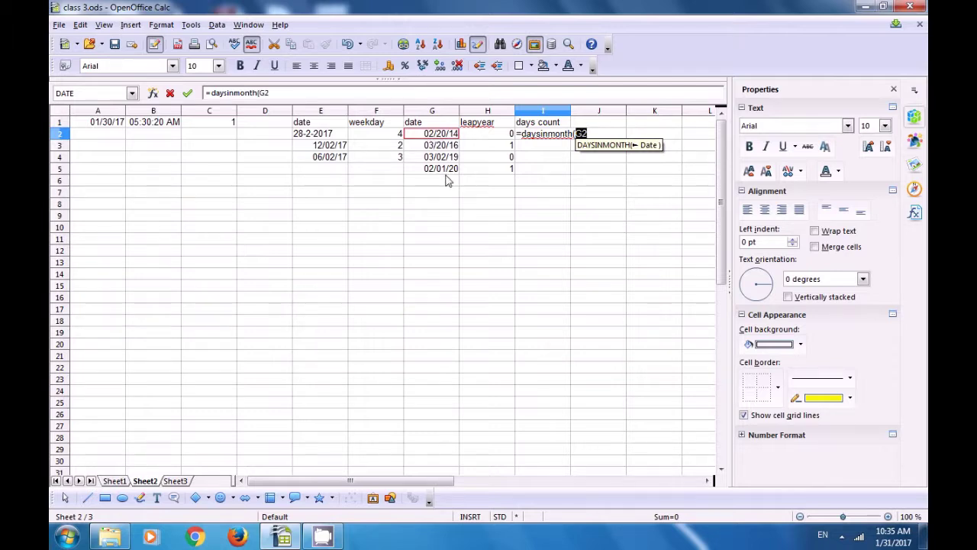
{"action": "type", "text": ")"}
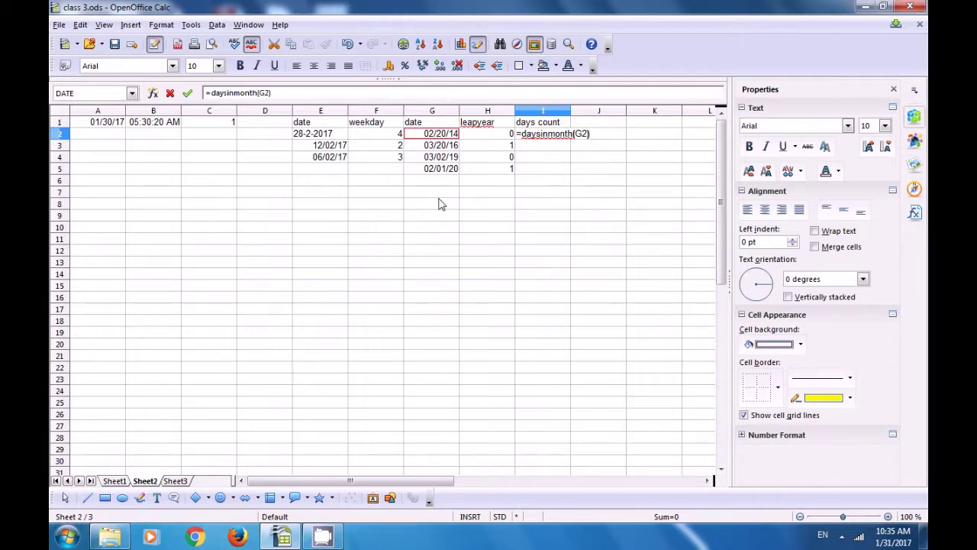
{"action": "key", "text": "Return"}
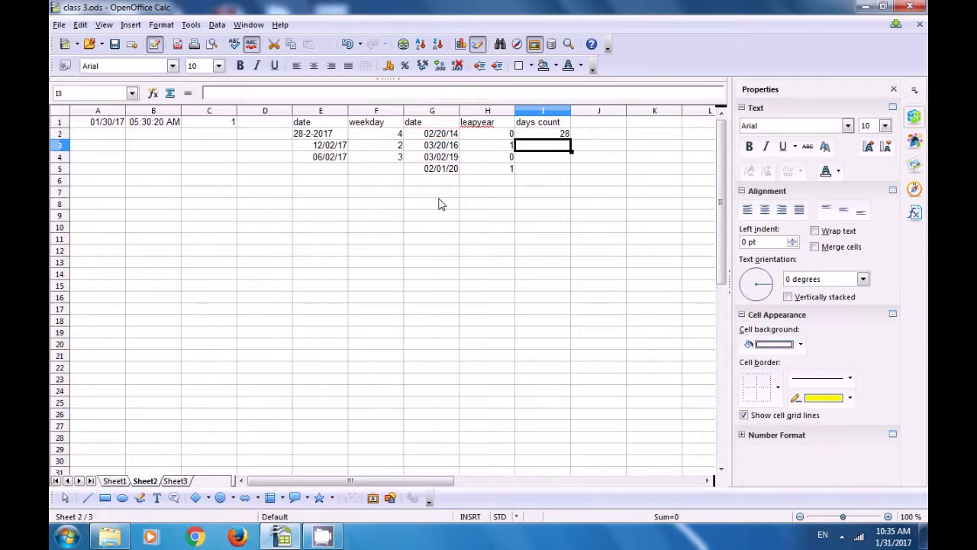
{"action": "left_click", "coordinate": [554, 137]}
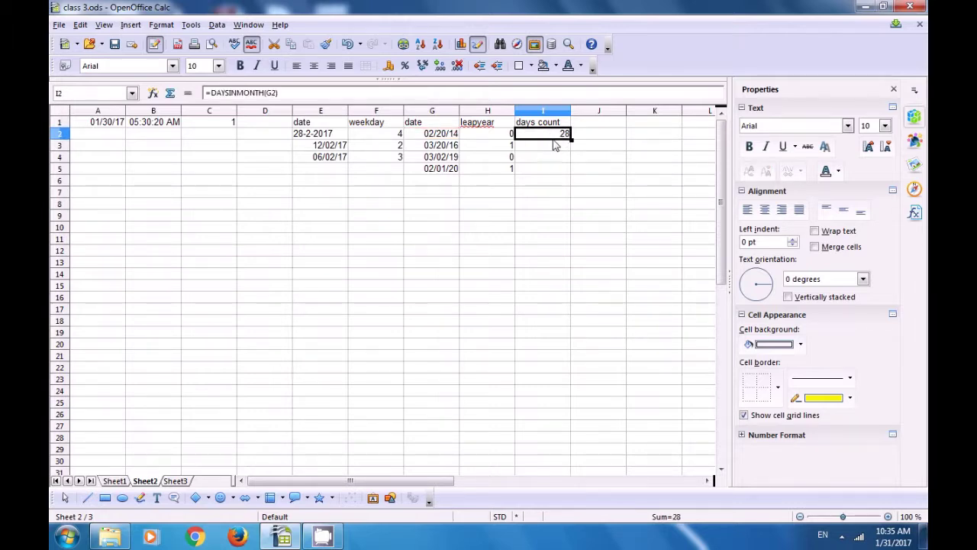
{"action": "left_click", "coordinate": [432, 140]}
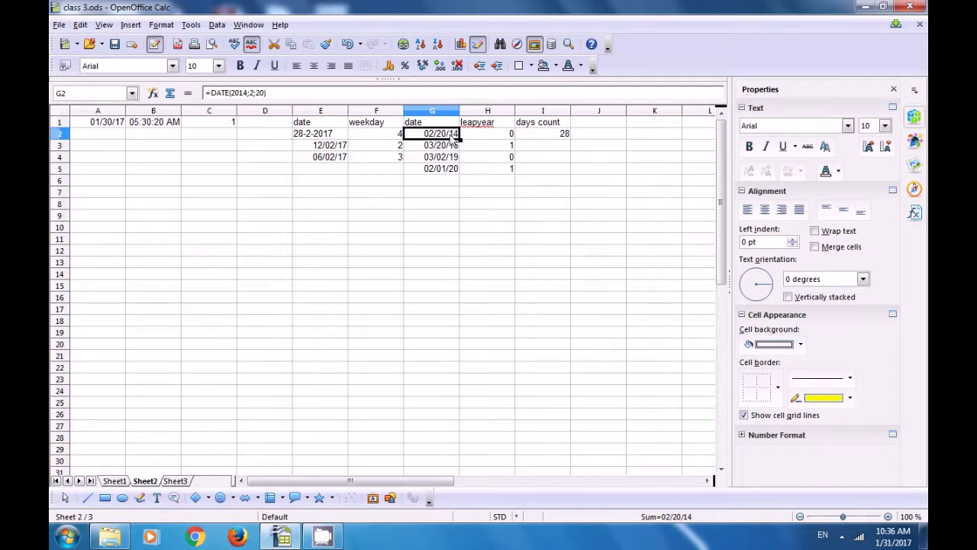
- Enter the formula =daysinmonth(G3) in cell I3 for the second date
{"action": "left_click", "coordinate": [542, 150]}
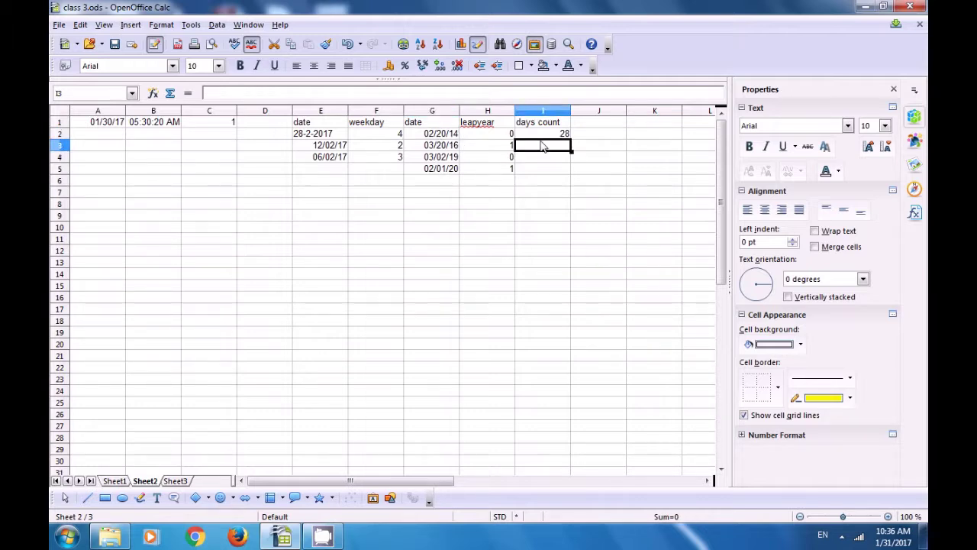
{"action": "type", "text": "="}
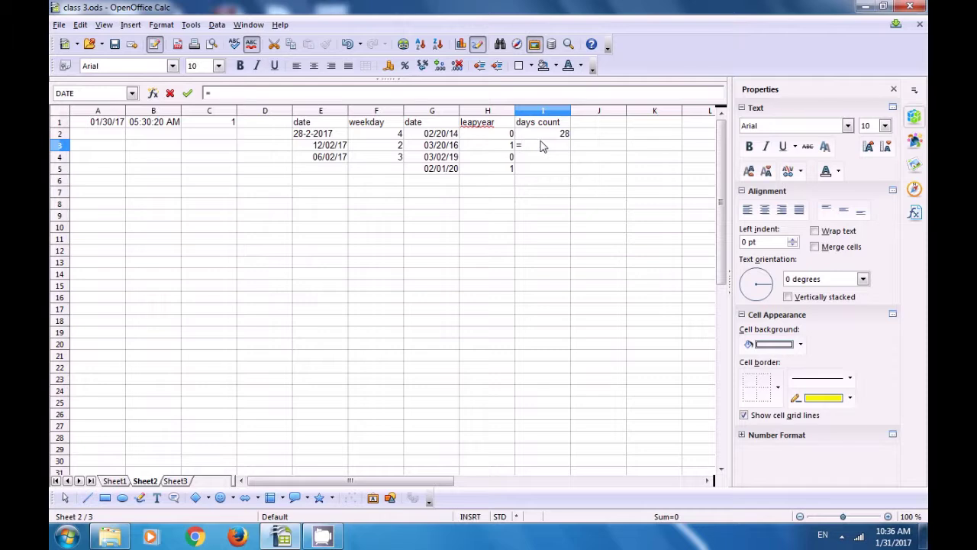
{"action": "type", "text": "daysinmonth("}
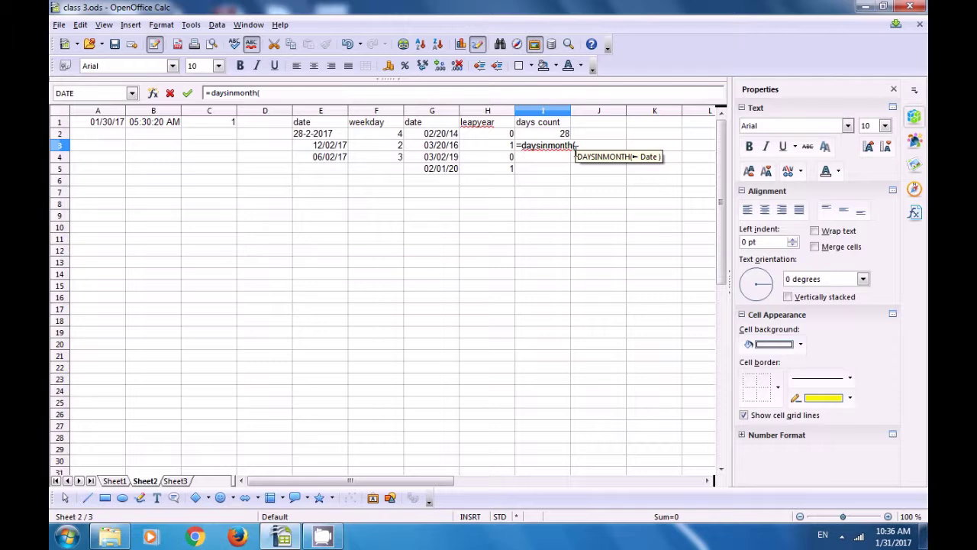
{"action": "left_click", "coordinate": [443, 147]}
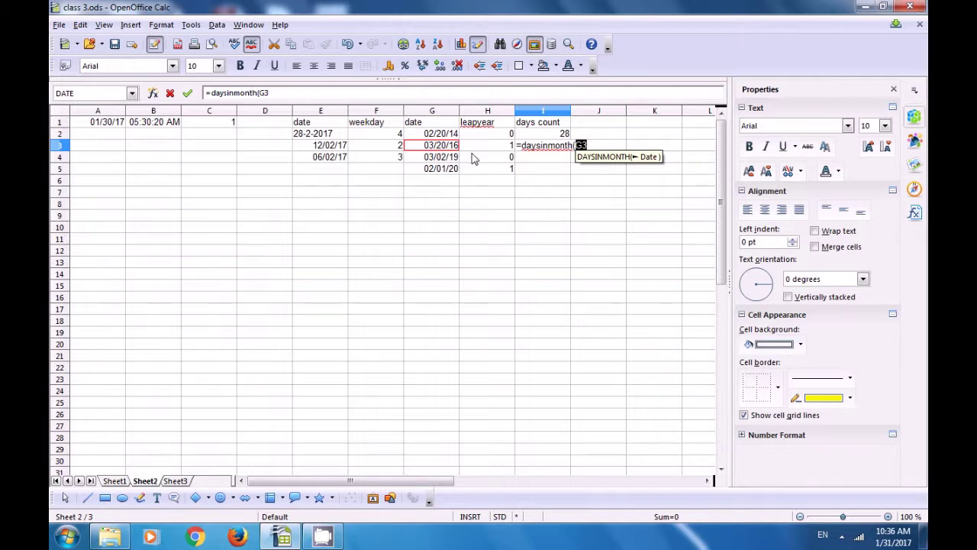
{"action": "type", "text": ")"}
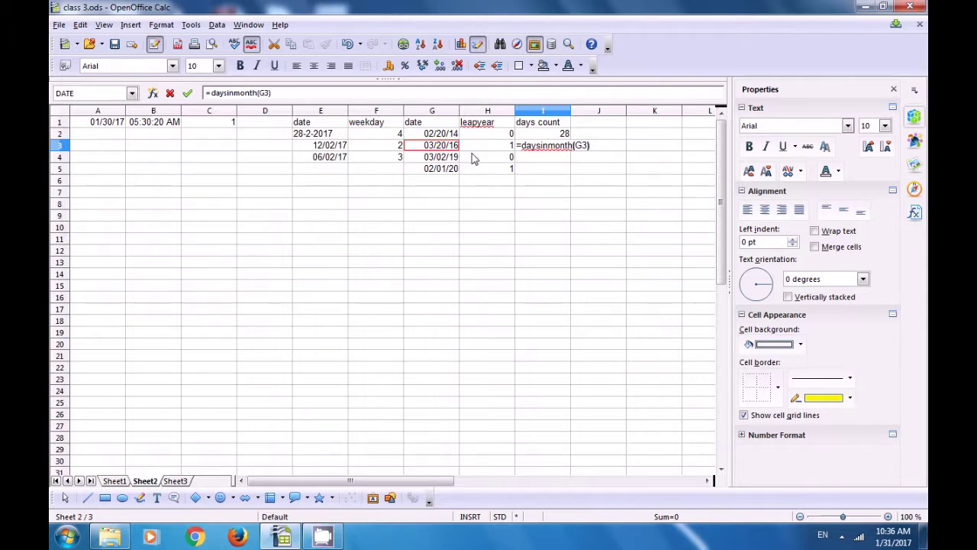
{"action": "key", "text": "Return"}
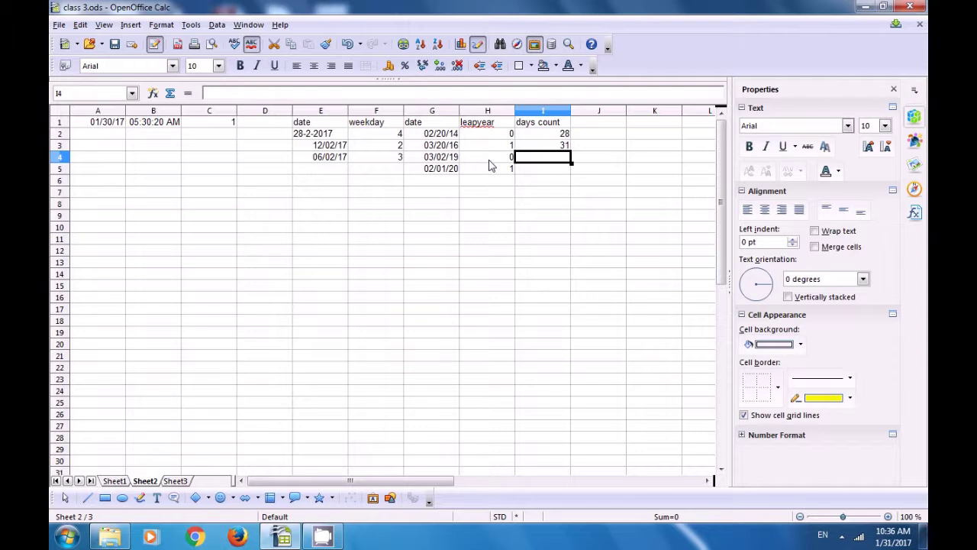
- Fill the DAYSINMONTH formula from I3 down to I5 for the remaining dates
{"action": "left_click", "coordinate": [532, 148]}
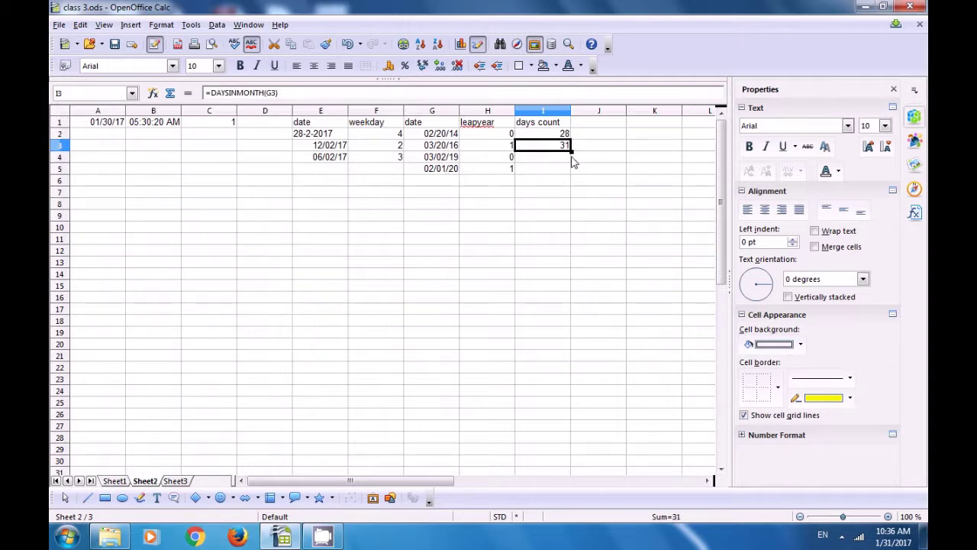
{"action": "left_click_drag", "start_coordinate": [571, 151], "coordinate": [572, 170]}
{"action": "left_click", "coordinate": [545, 192]}
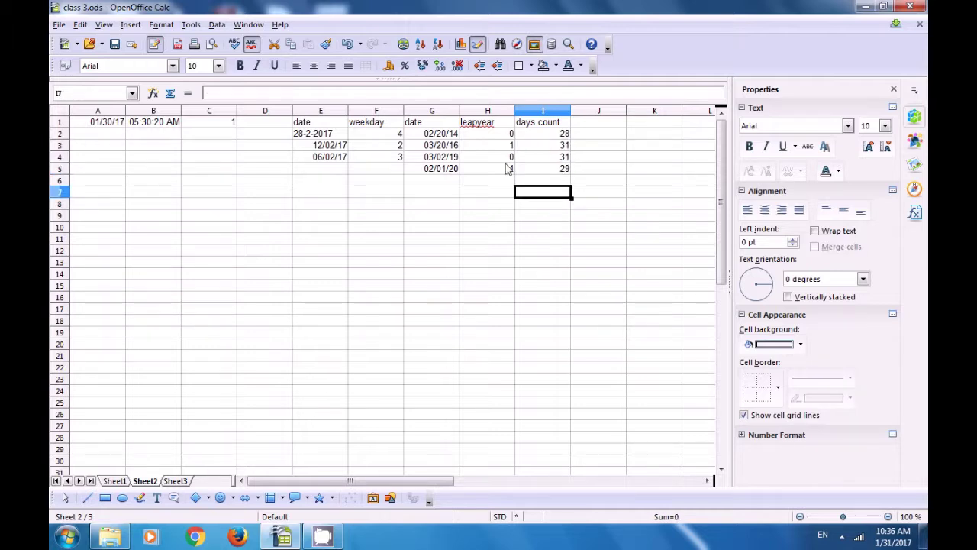
- Check the DAYSINMONTH results in I4 and I5 against the dates in G4 and G5
{"action": "left_click", "coordinate": [455, 159]}
{"action": "left_click", "coordinate": [559, 158]}
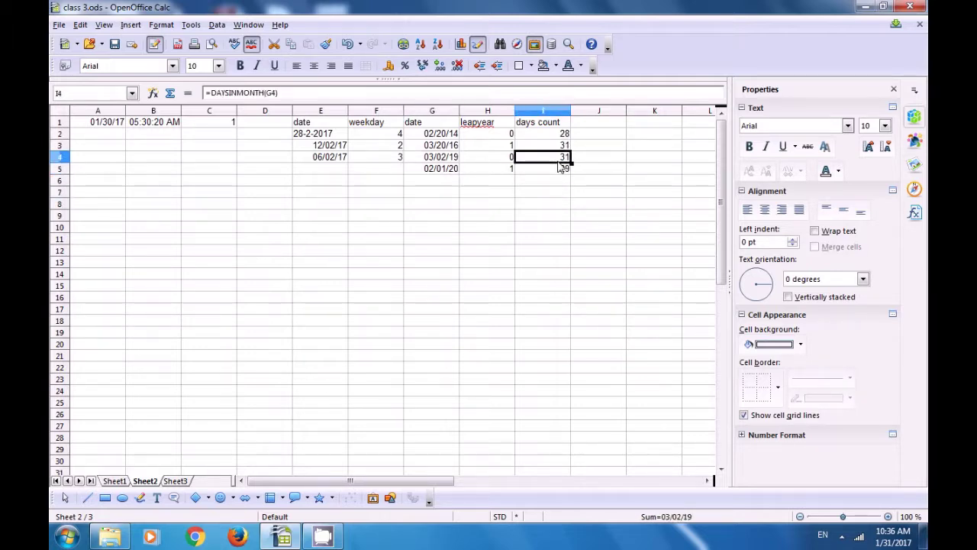
{"action": "left_click", "coordinate": [442, 173]}
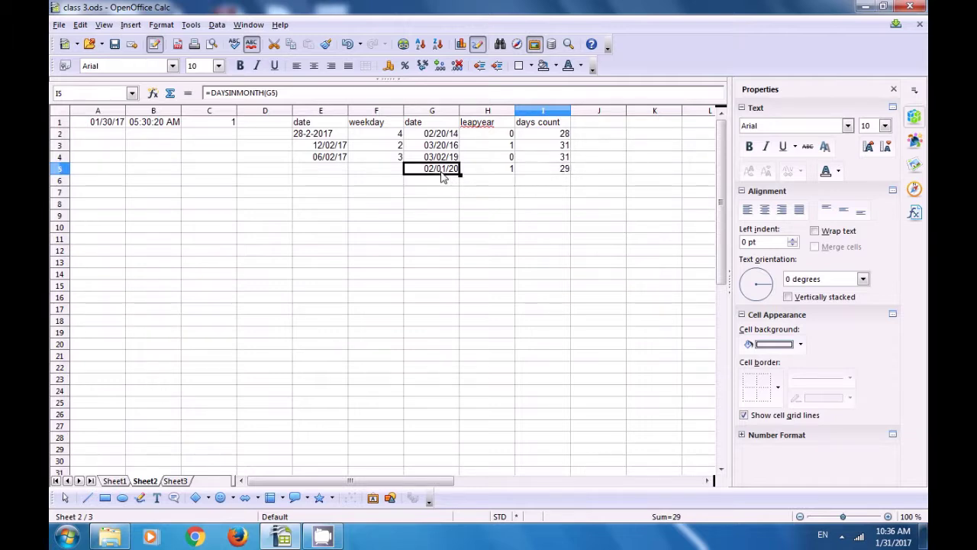
{"action": "left_click", "coordinate": [551, 174]}
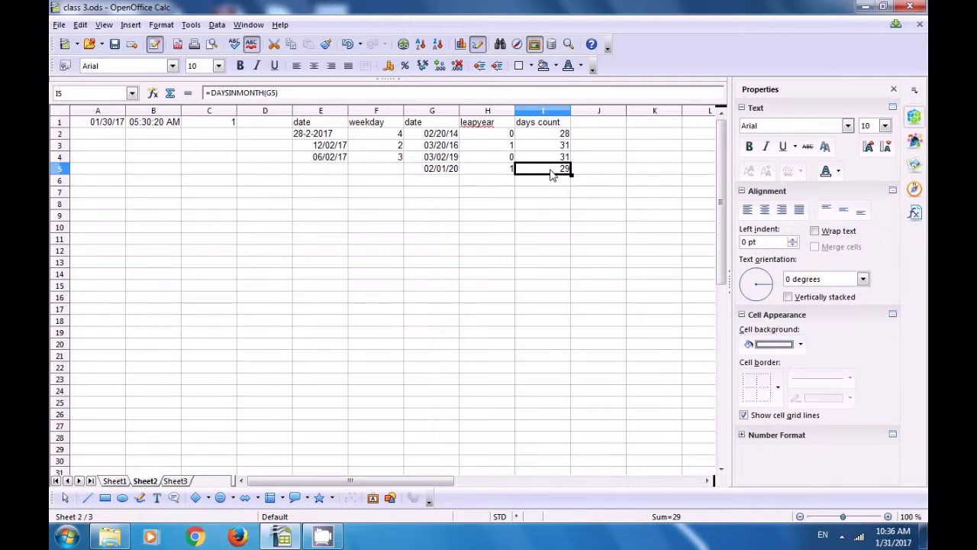
{"action": "left_click", "coordinate": [508, 206]}
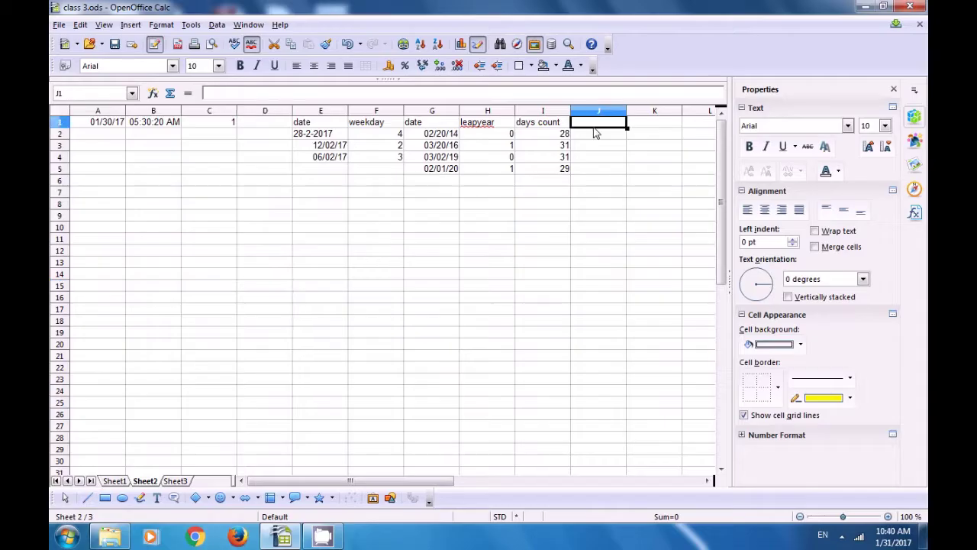
- Enter the heading week count in cell J1 beside the days count column
{"action": "type", "text": "wee"}
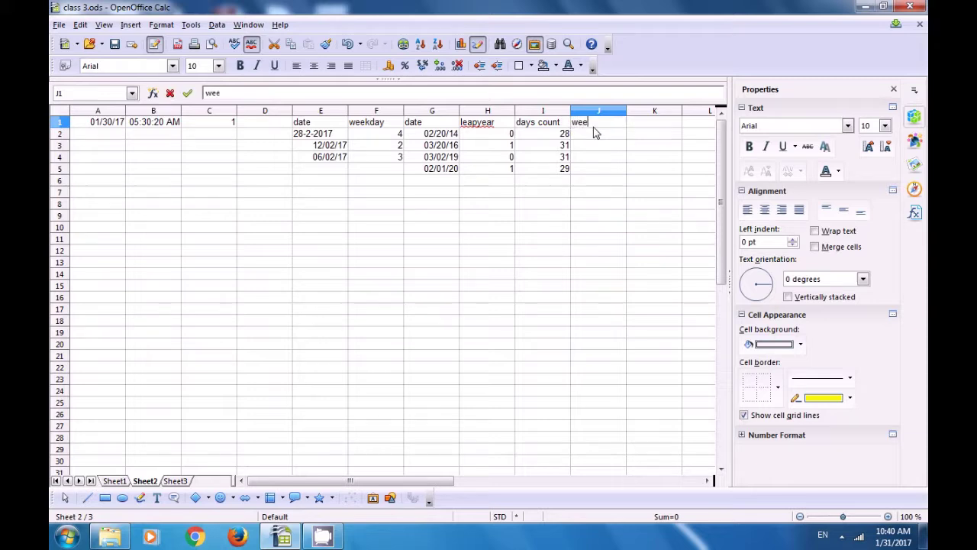
{"action": "type", "text": "k count"}
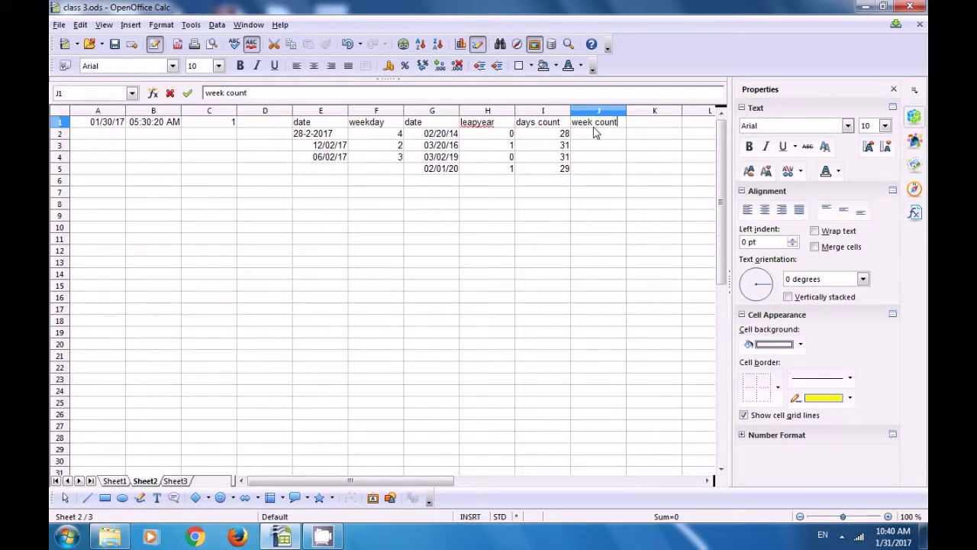
{"action": "left_click", "coordinate": [592, 139]}
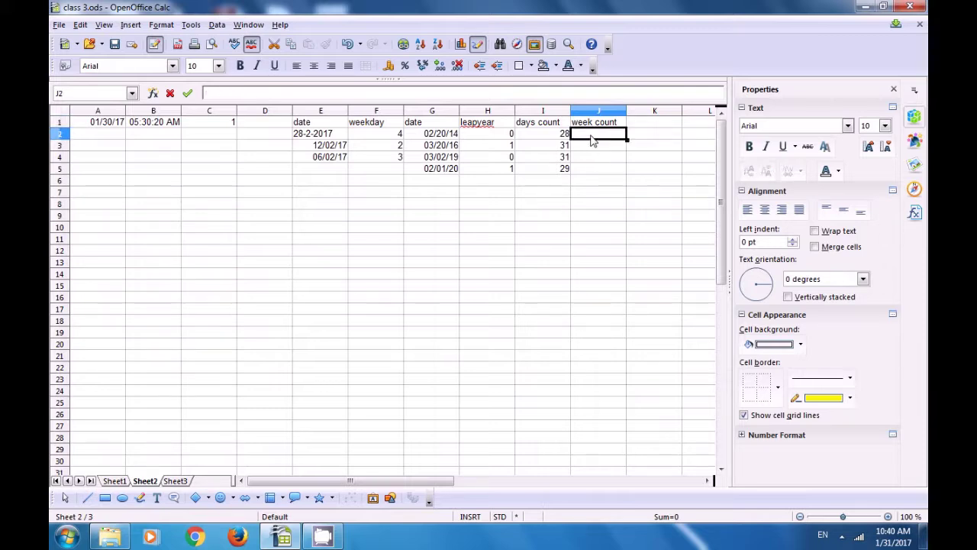
- Enter the formula =weeksinyear(G2) in cell J2 for the first date
{"action": "type", "text": "="}
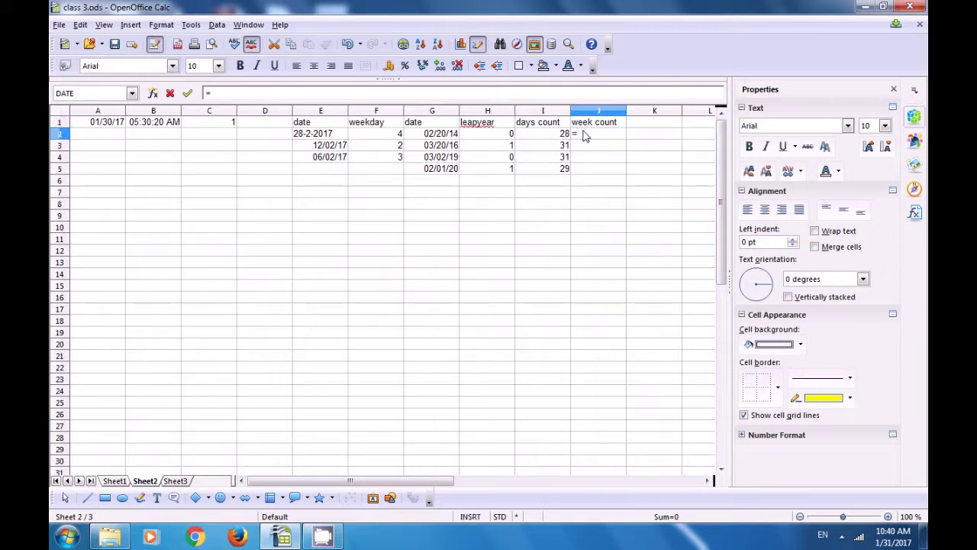
{"action": "type", "text": "w"}
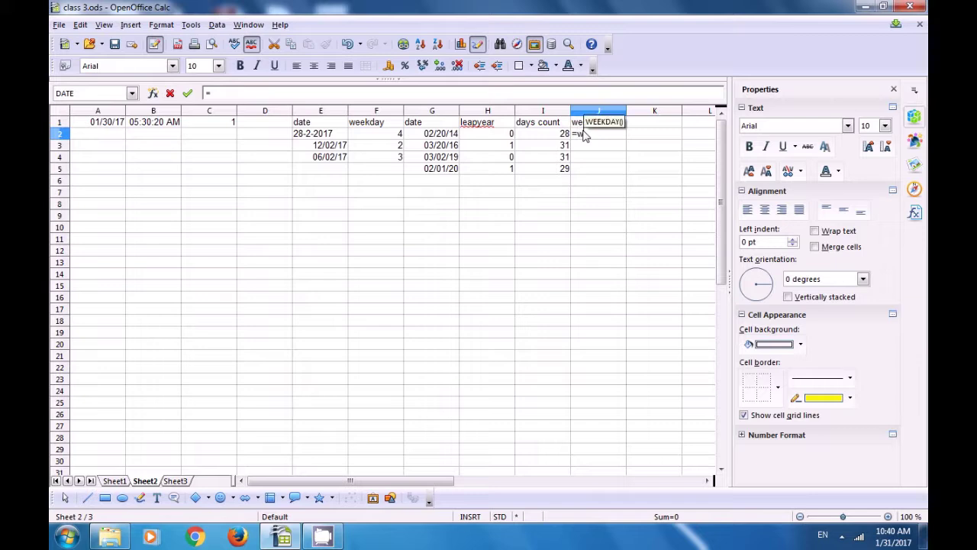
{"action": "type", "text": "eeksinyear"}
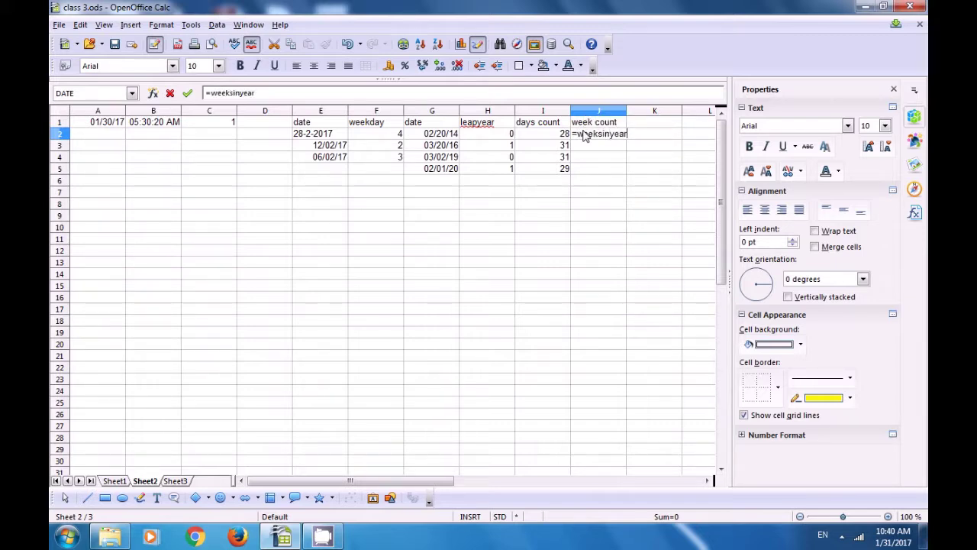
{"action": "type", "text": "("}
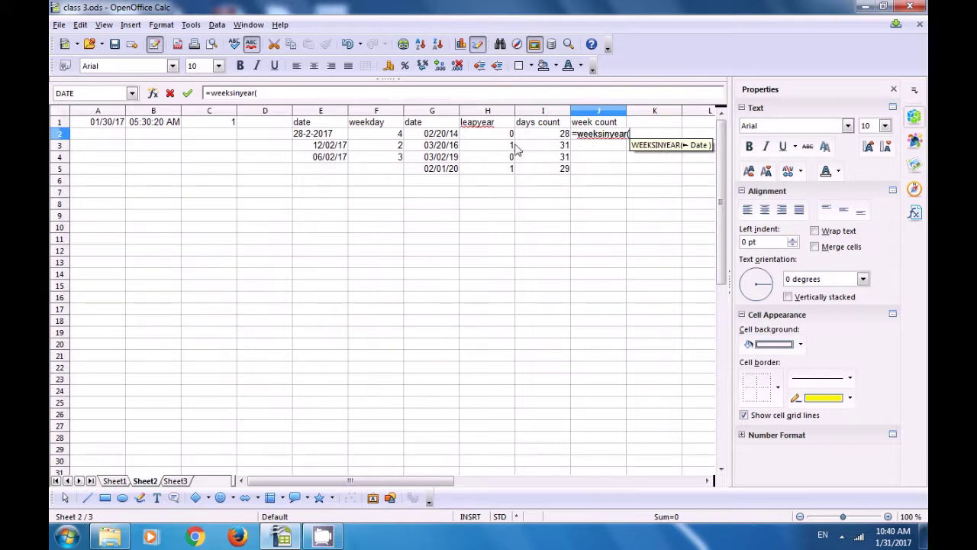
{"action": "left_click", "coordinate": [432, 134]}
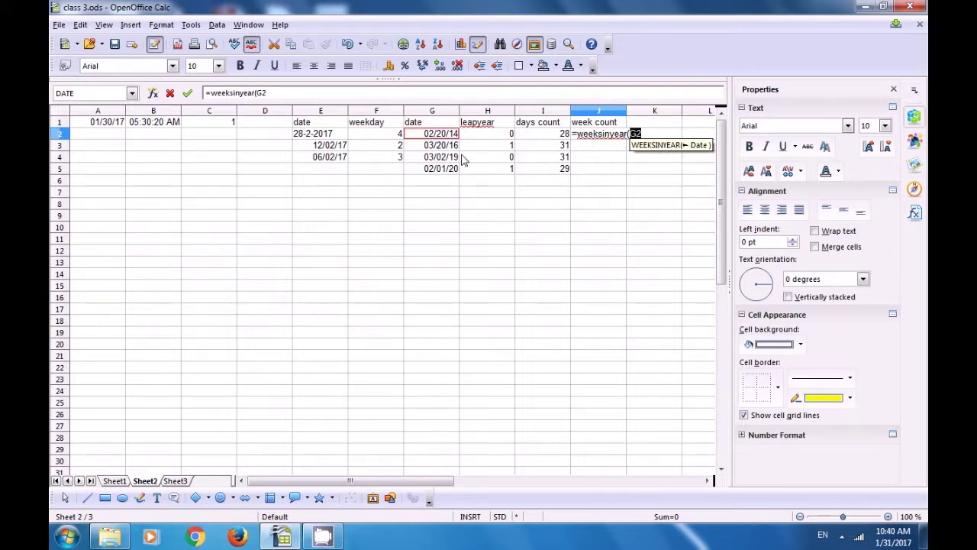
{"action": "type", "text": ")"}
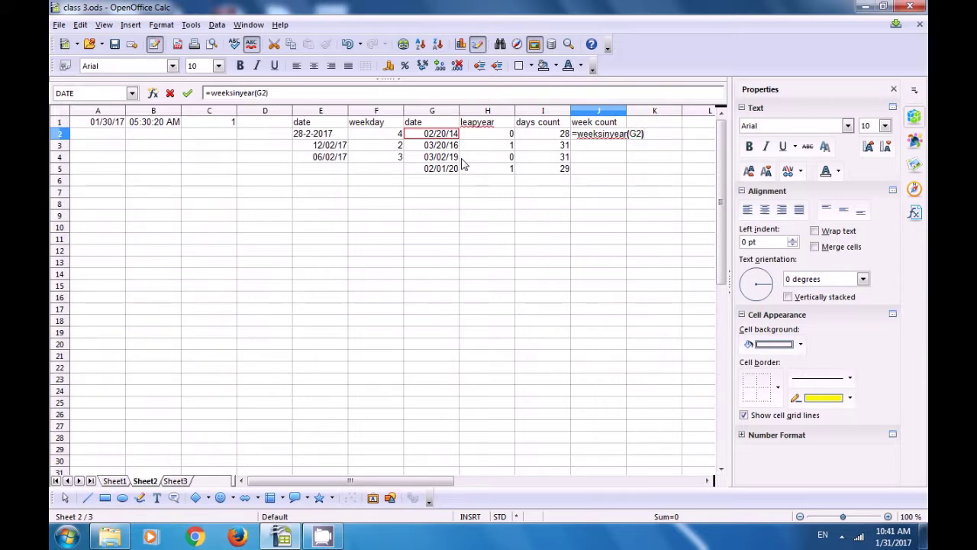
{"action": "key", "text": "Return"}
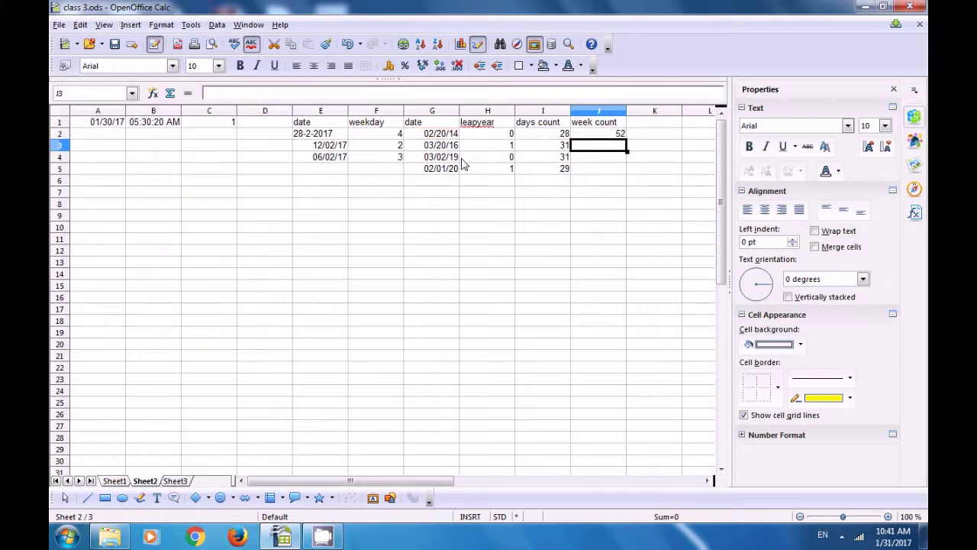
- Fill the WEEKSINYEAR formula from J2 down to J5 for the remaining dates
{"action": "left_click", "coordinate": [602, 136]}
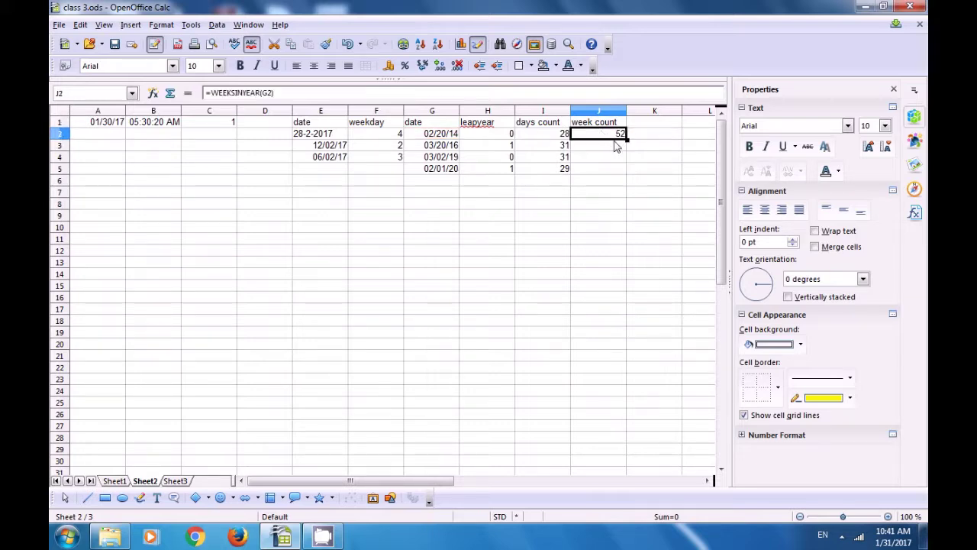
{"action": "left_click_drag", "start_coordinate": [626, 135], "coordinate": [627, 169]}
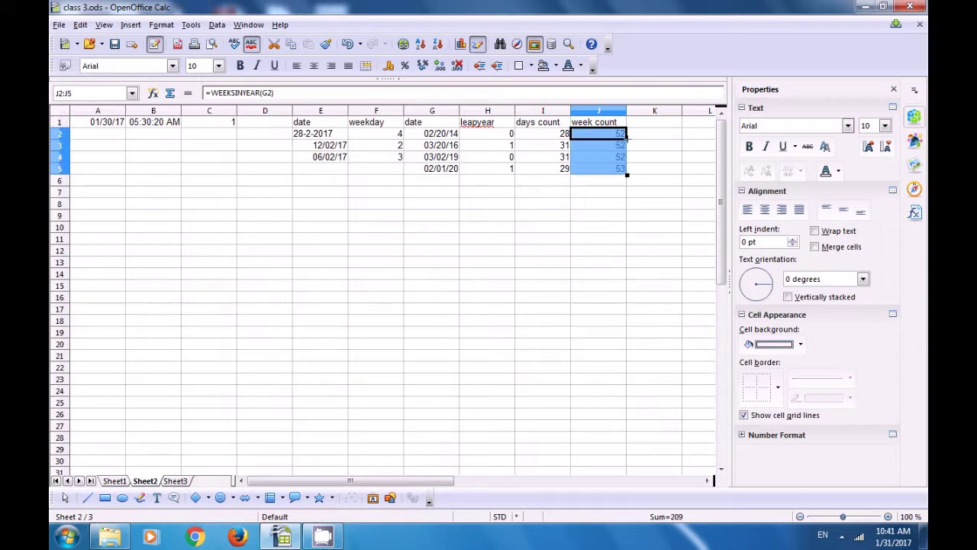
{"action": "left_click", "coordinate": [595, 193]}
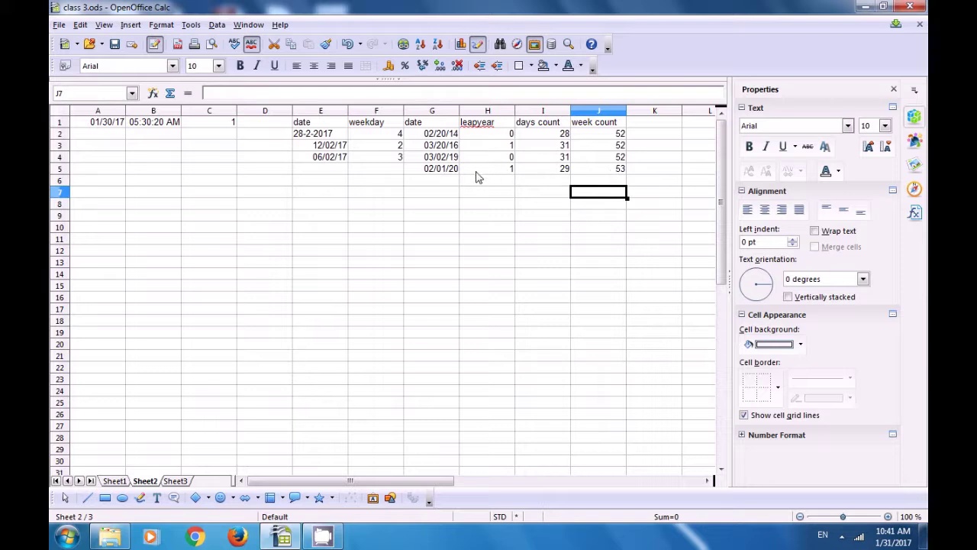
- Check the week count in J5 against the date in G5
{"action": "left_click", "coordinate": [594, 171]}
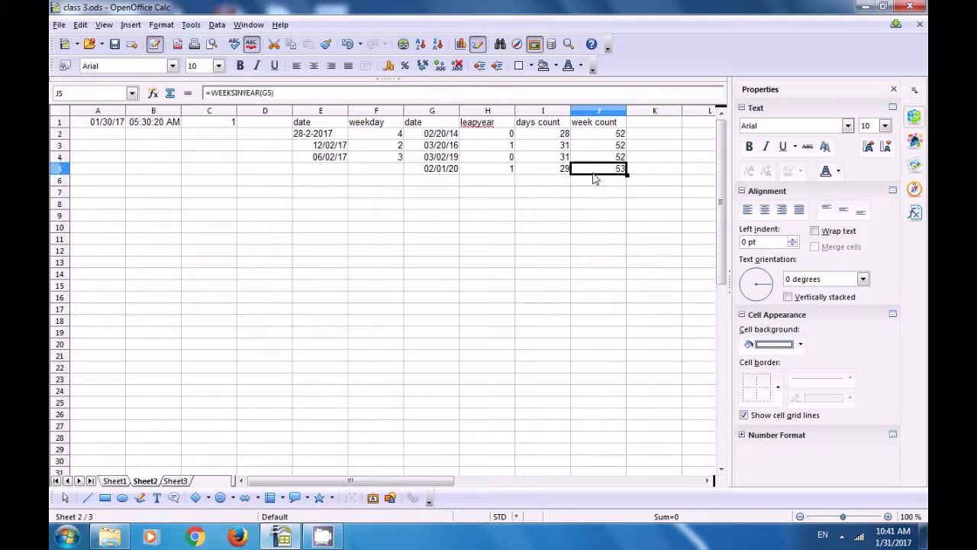
{"action": "left_click", "coordinate": [449, 172]}
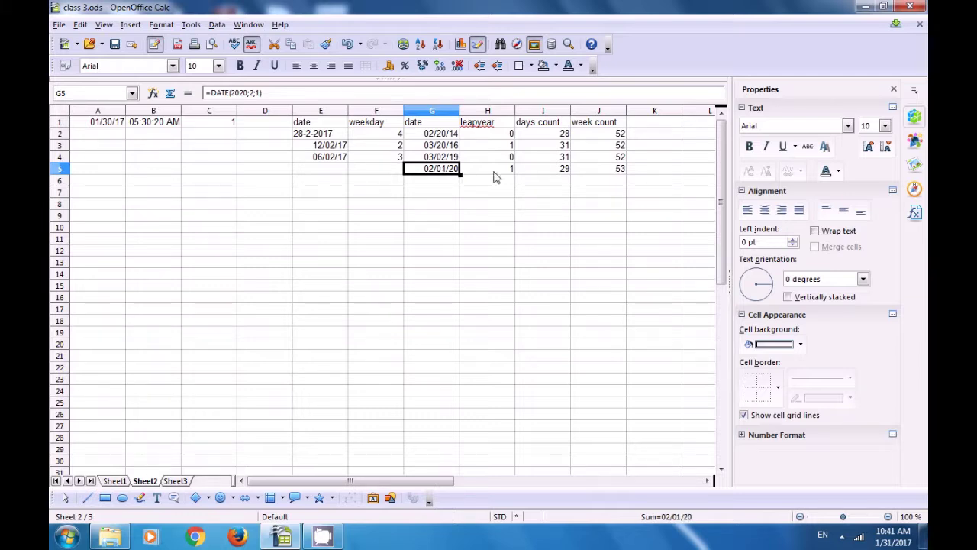
{"action": "left_click", "coordinate": [595, 173]}
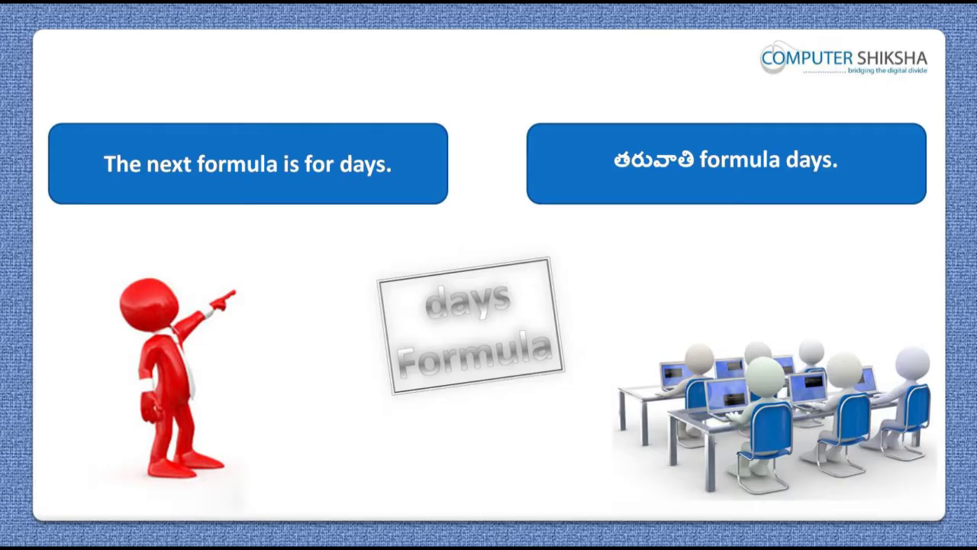
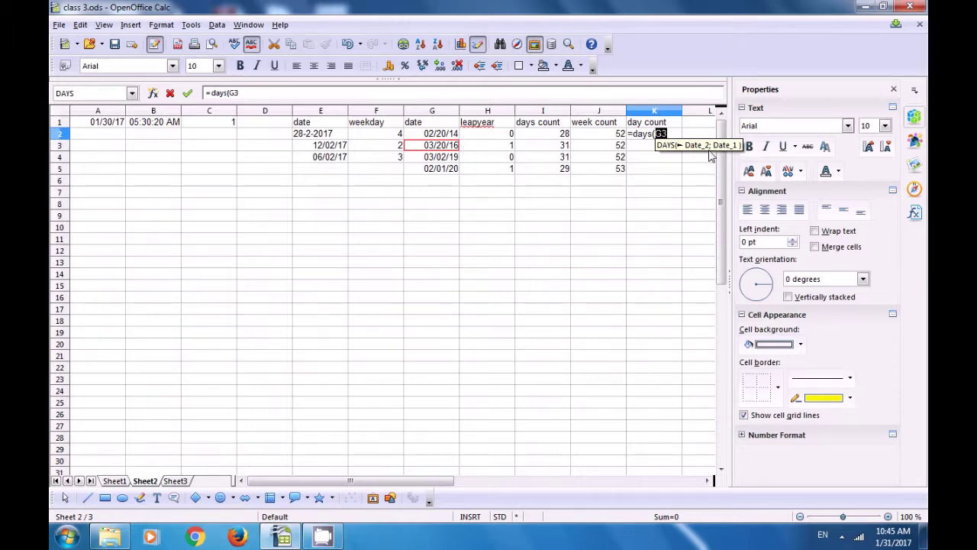
- Complete the day count formula in K2 as =days(G3;G2) and review it in the cell
{"action": "type", "text": ";"}
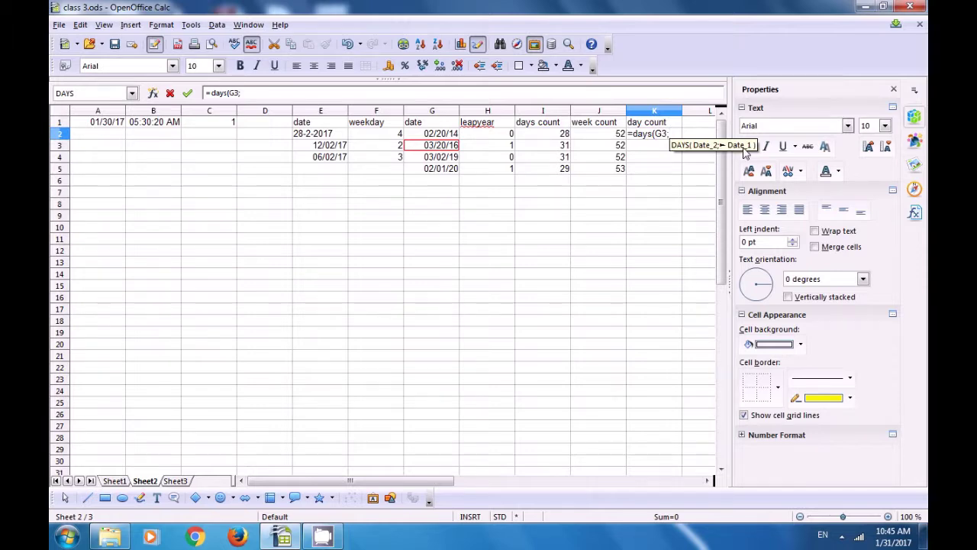
{"action": "left_click", "coordinate": [441, 136]}
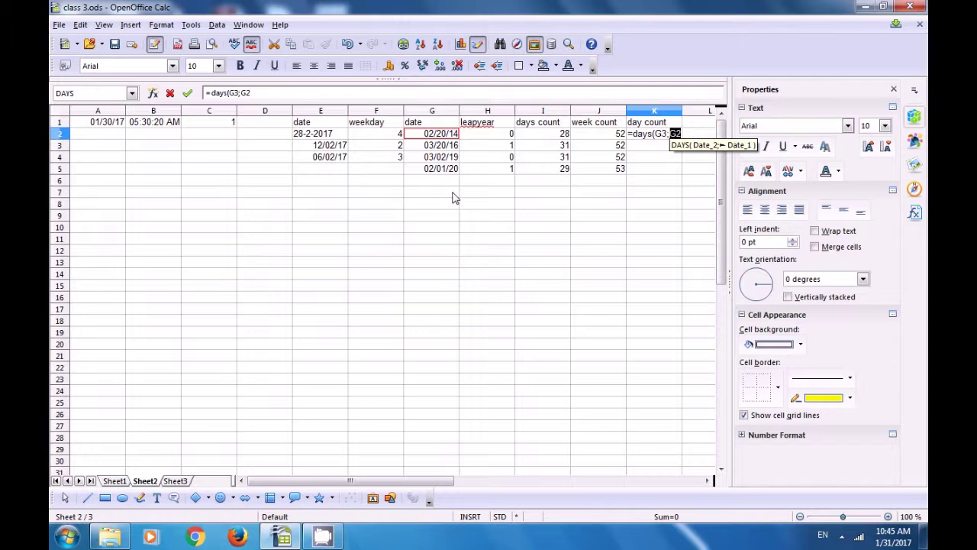
{"action": "type", "text": ")"}
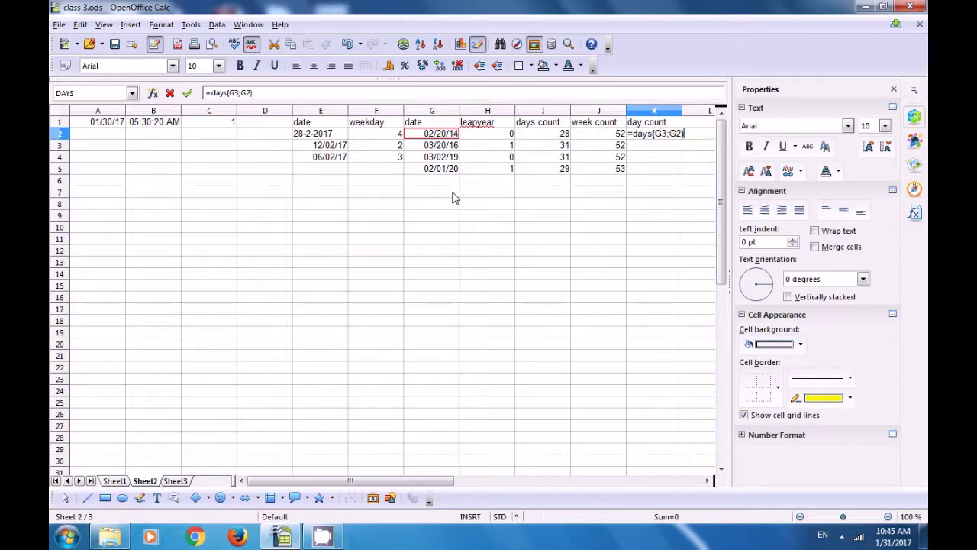
{"action": "key", "text": "Return"}
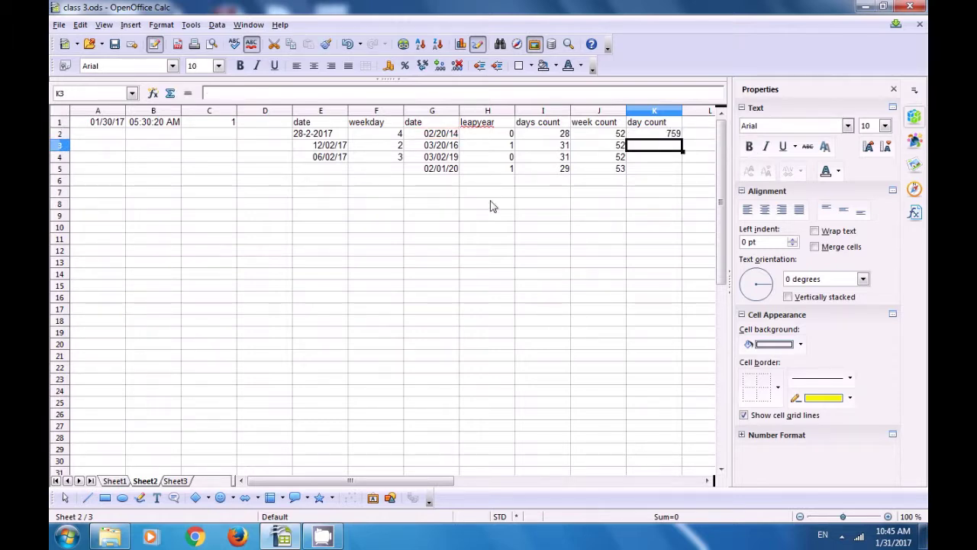
{"action": "left_click", "coordinate": [645, 136]}
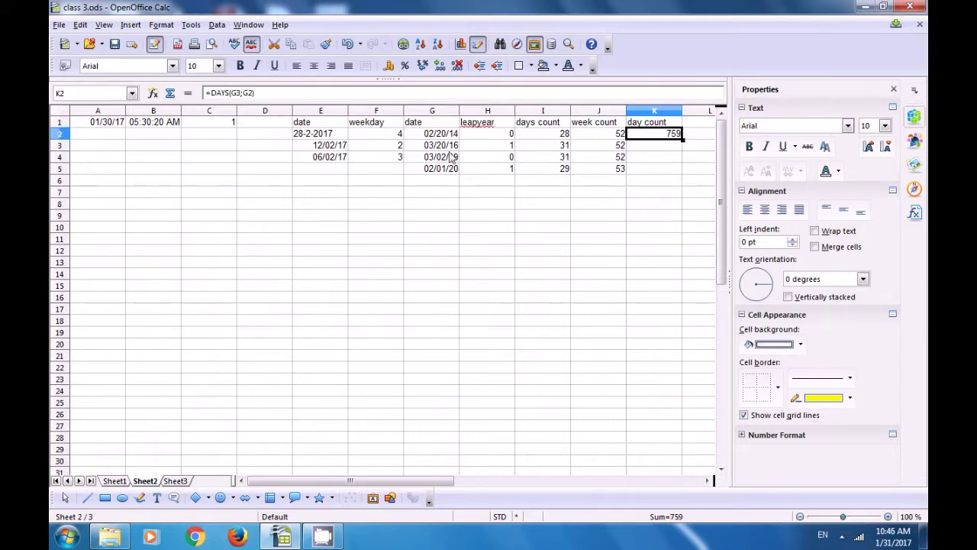
- Enter the formula =days(G5;G4) in cell K3 to count the days between the last two dates
{"action": "left_click", "coordinate": [643, 149]}
{"action": "type", "text": "=days"}
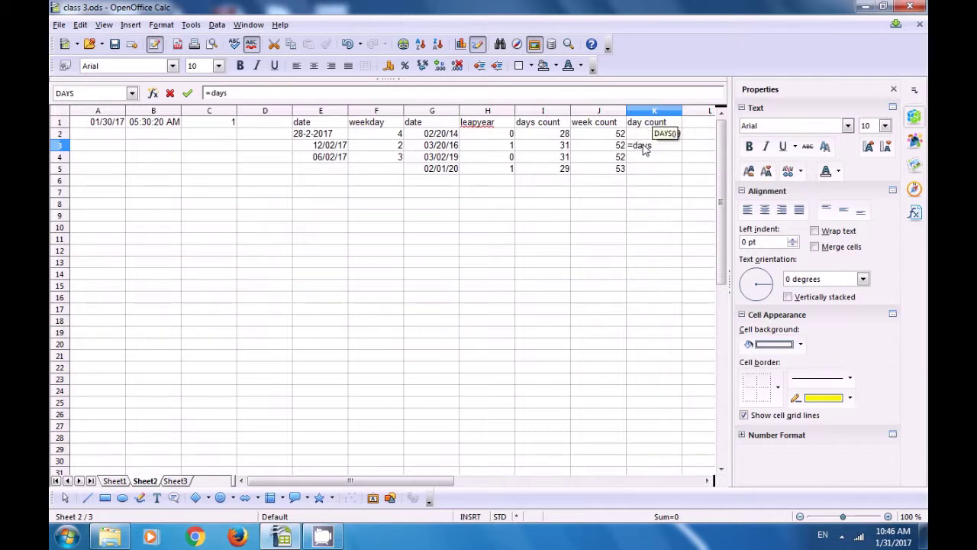
{"action": "type", "text": "("}
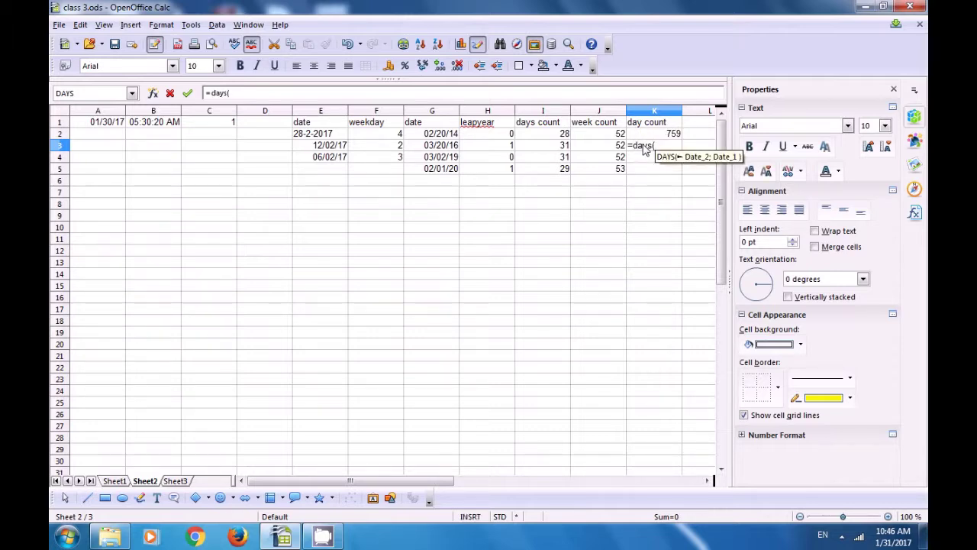
{"action": "left_click", "coordinate": [429, 171]}
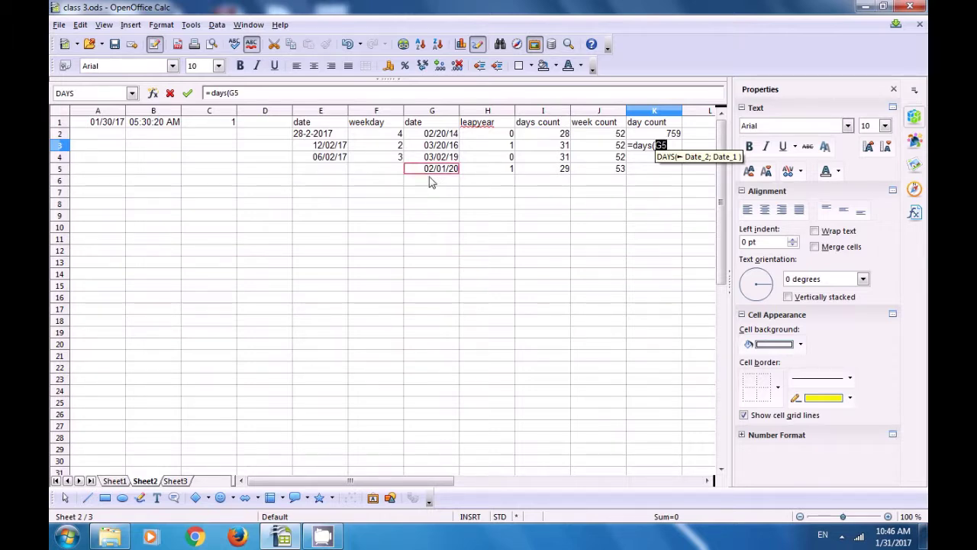
{"action": "type", "text": ";"}
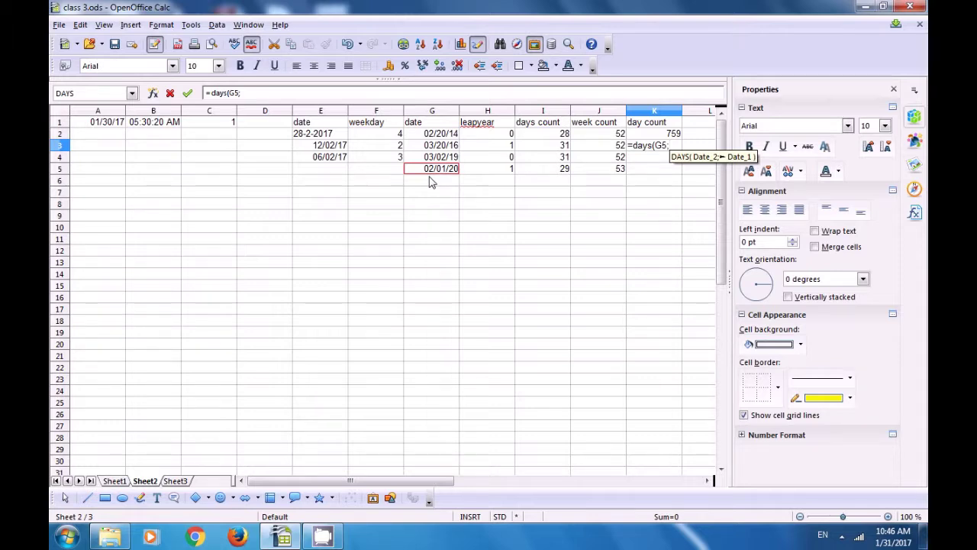
{"action": "left_click", "coordinate": [438, 158]}
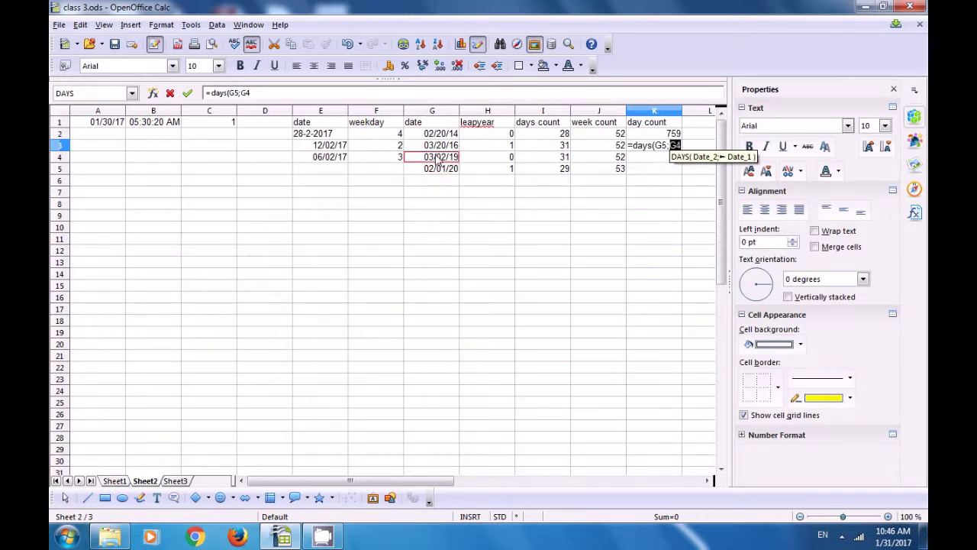
{"action": "type", "text": ")"}
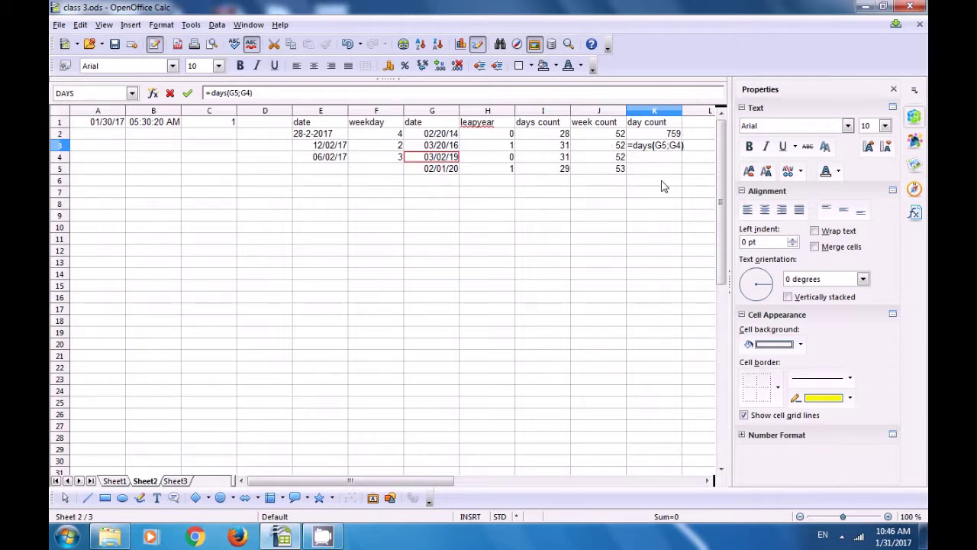
{"action": "key", "text": "Return"}
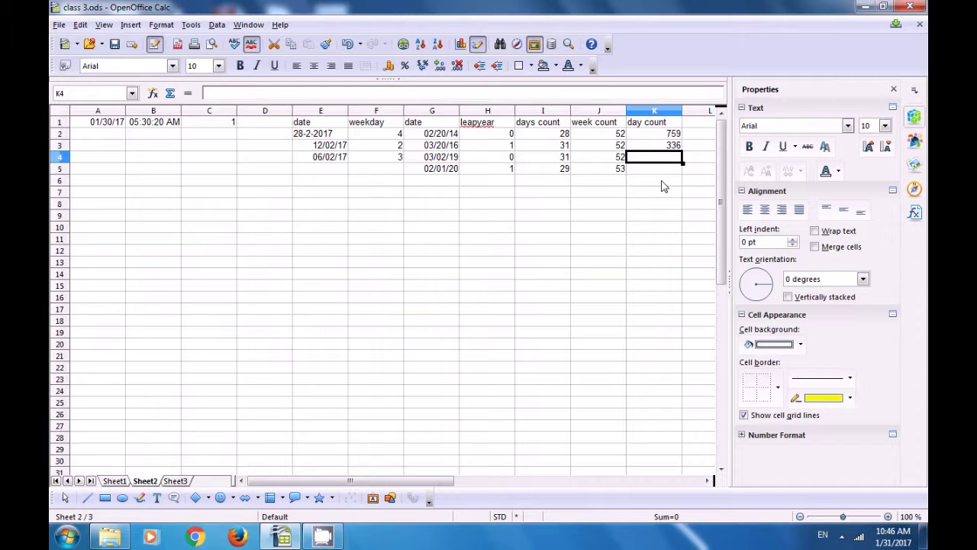
- Check the DAYS formula in K3 against the dates in G5 and G4
{"action": "left_click", "coordinate": [668, 151]}
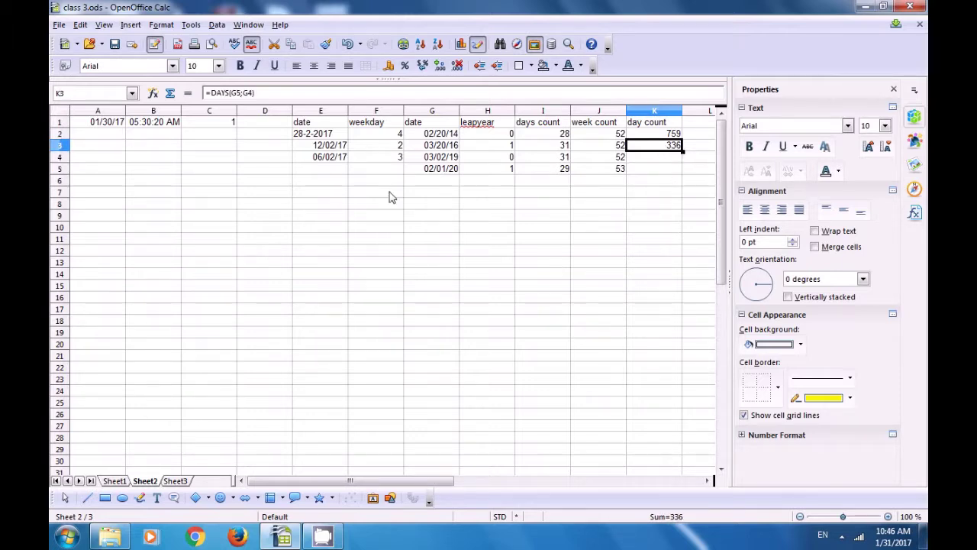
{"action": "left_click", "coordinate": [430, 173]}
{"action": "left_click", "coordinate": [432, 158]}
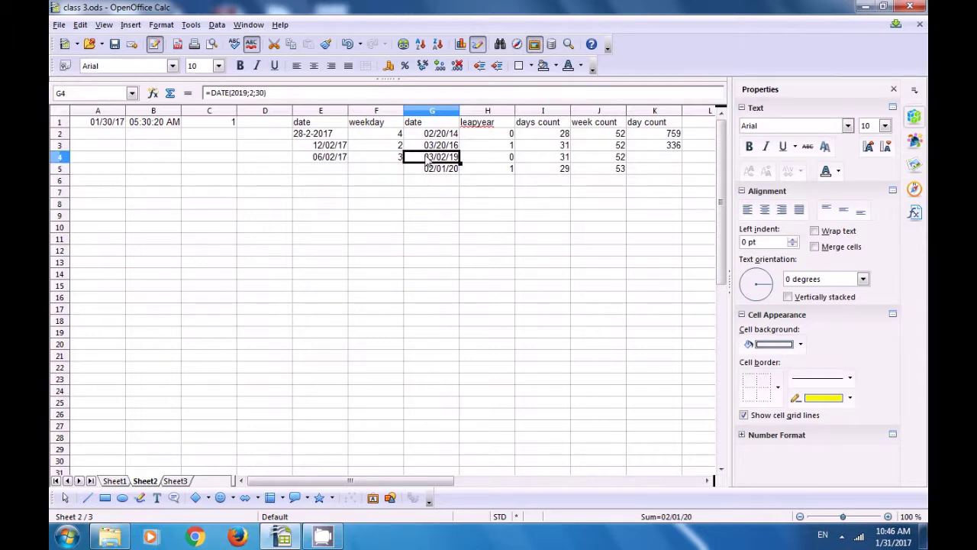
- Add the heading "year count" in cell L1, beside the day count column
{"action": "left_click", "coordinate": [657, 156]}
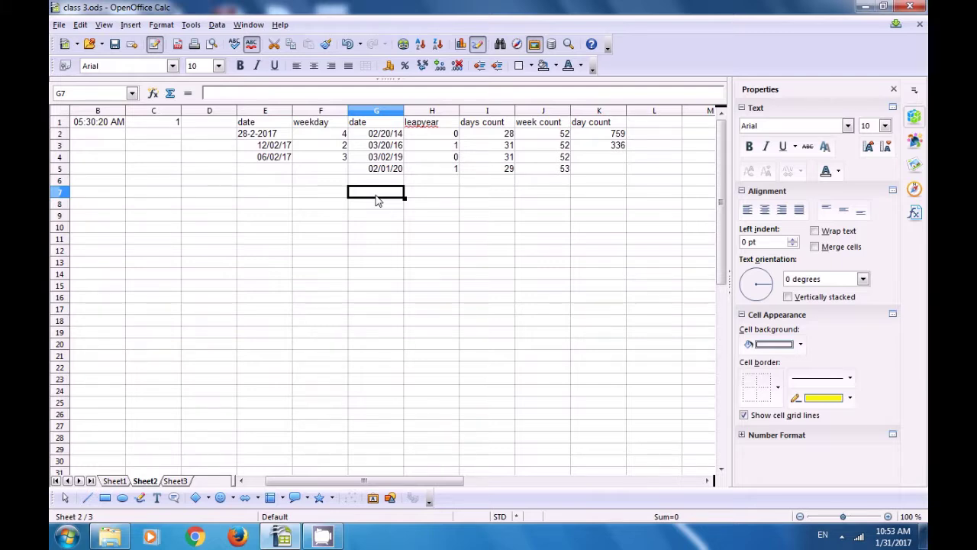
{"action": "left_click", "coordinate": [642, 124]}
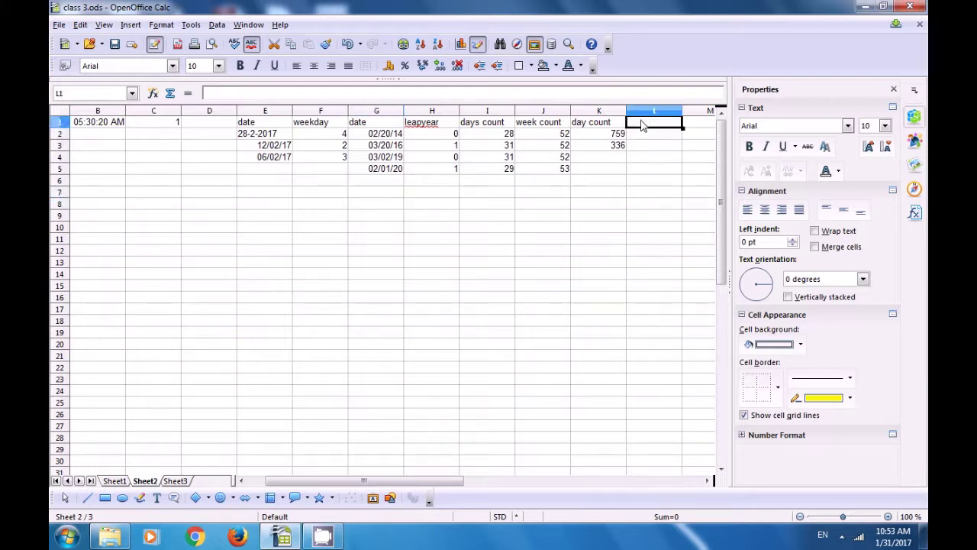
{"action": "type", "text": "yea"}
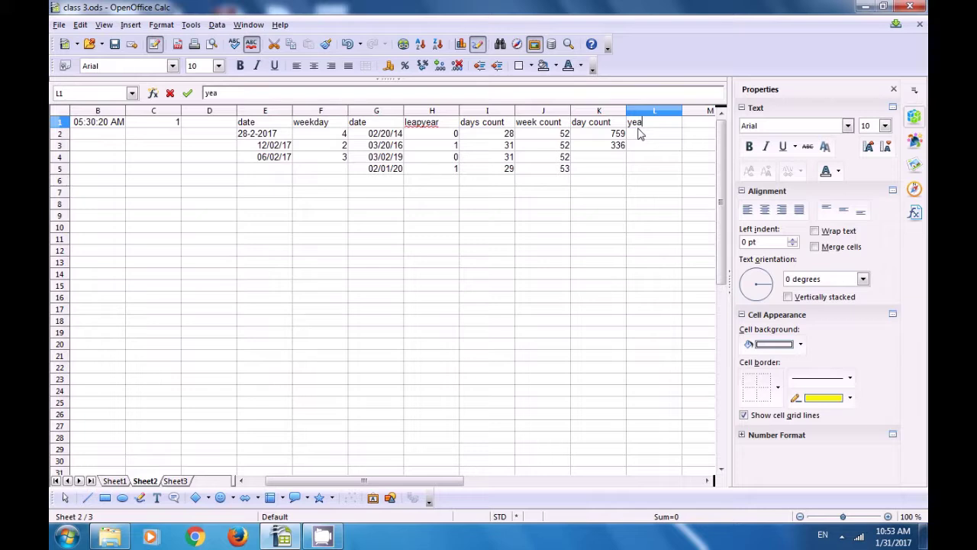
{"action": "type", "text": "r count"}
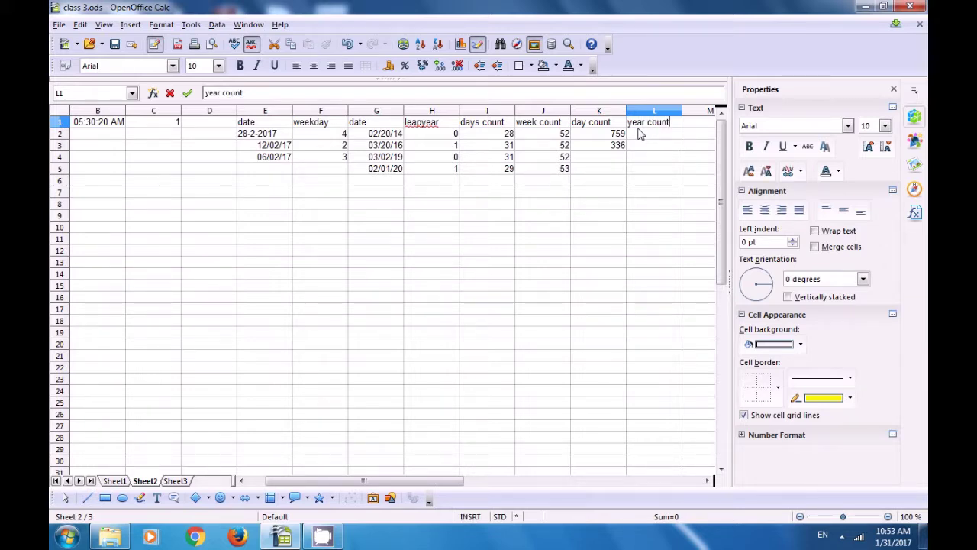
{"action": "left_click", "coordinate": [647, 140]}
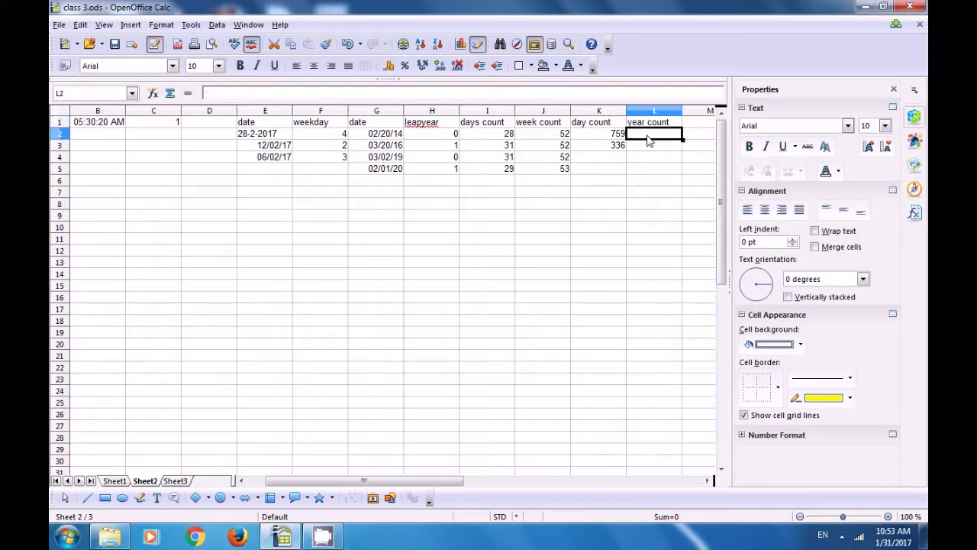
- Enter the years 1857 in cell E8 and 2017 in cell F8, and review both entries
{"action": "left_click", "coordinate": [260, 203]}
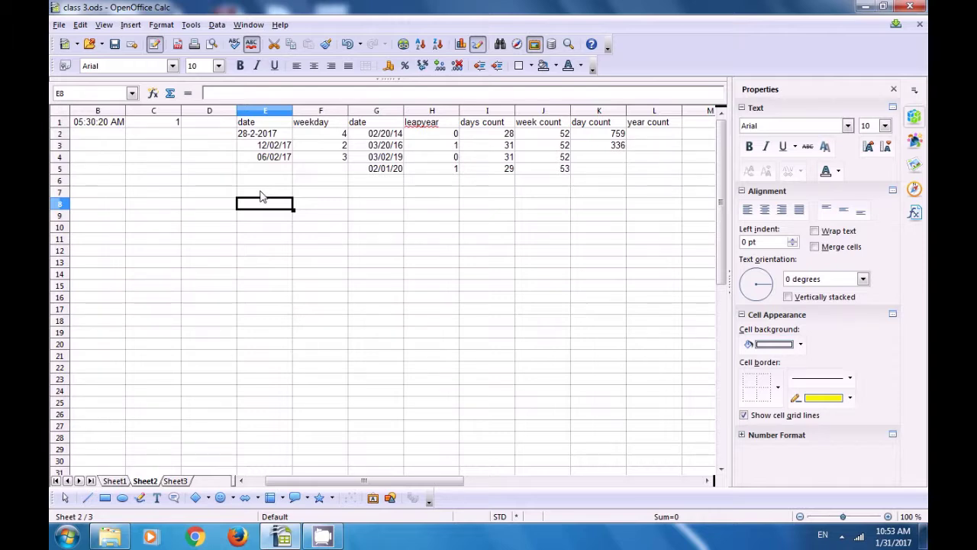
{"action": "type", "text": "1"}
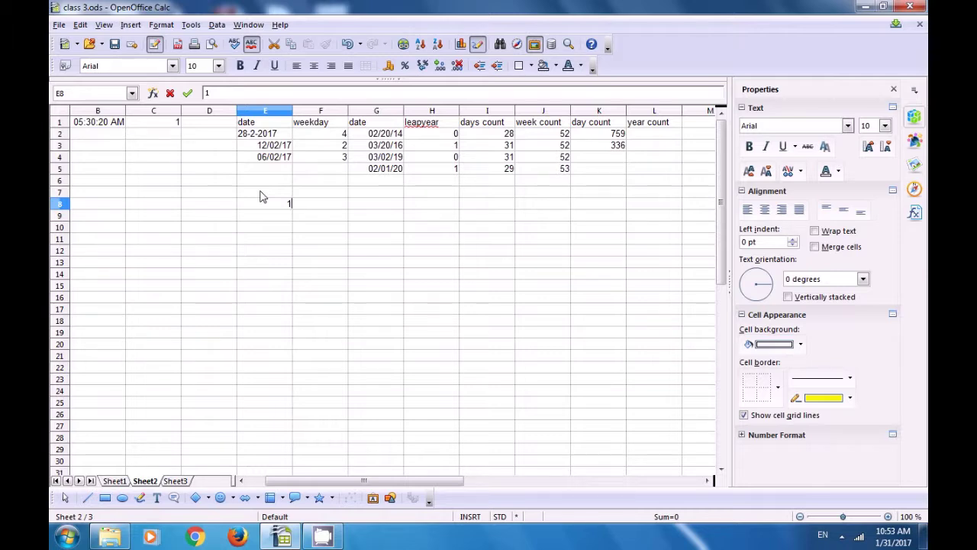
{"action": "type", "text": "857"}
{"action": "left_click", "coordinate": [313, 208]}
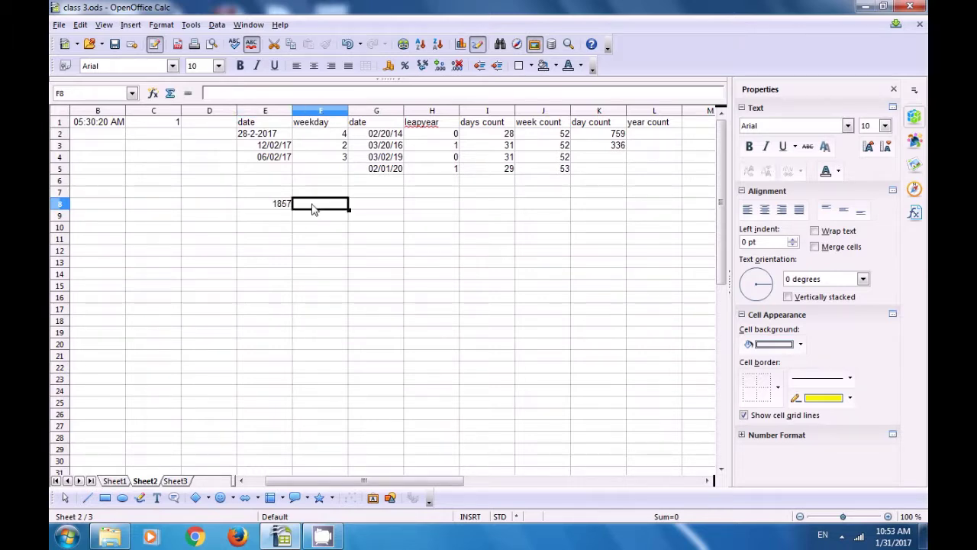
{"action": "type", "text": "2017"}
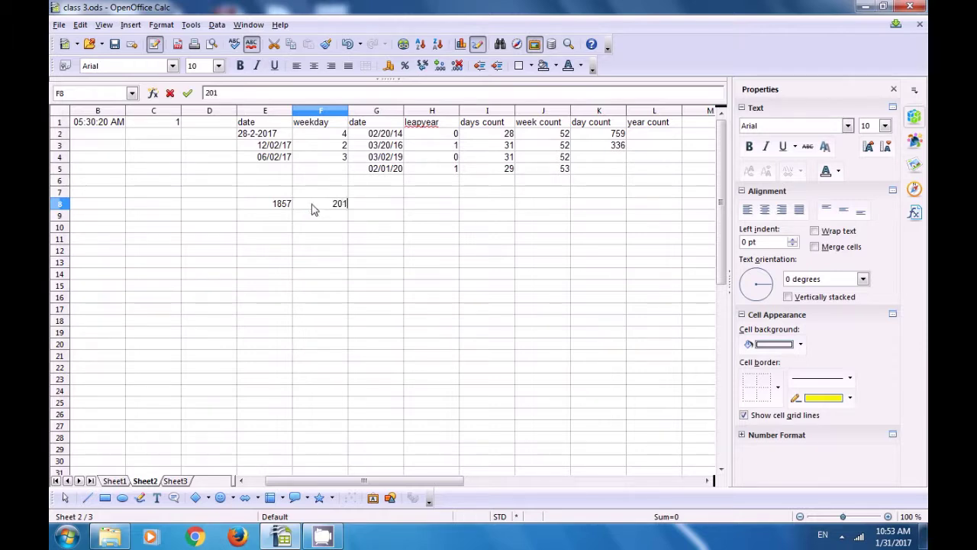
{"action": "left_click", "coordinate": [312, 220]}
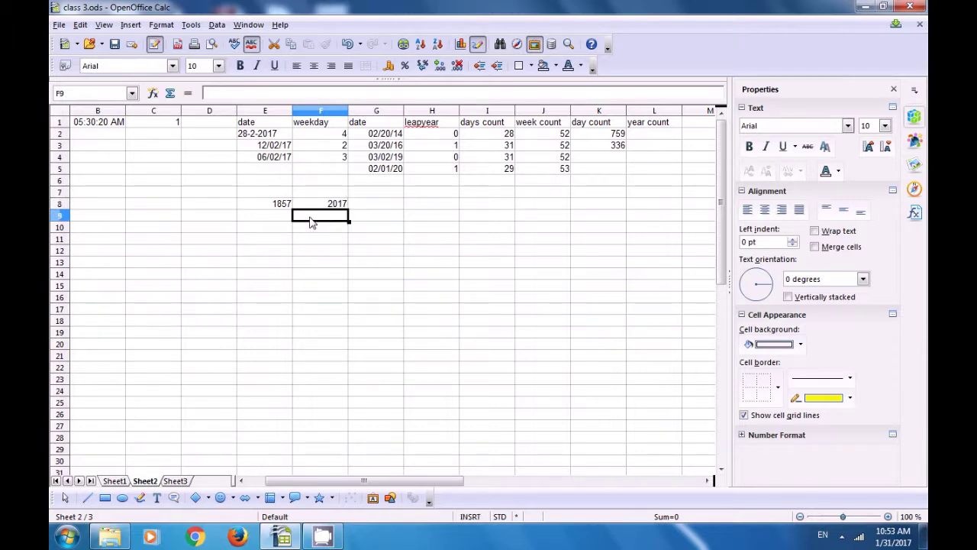
{"action": "left_click", "coordinate": [330, 207]}
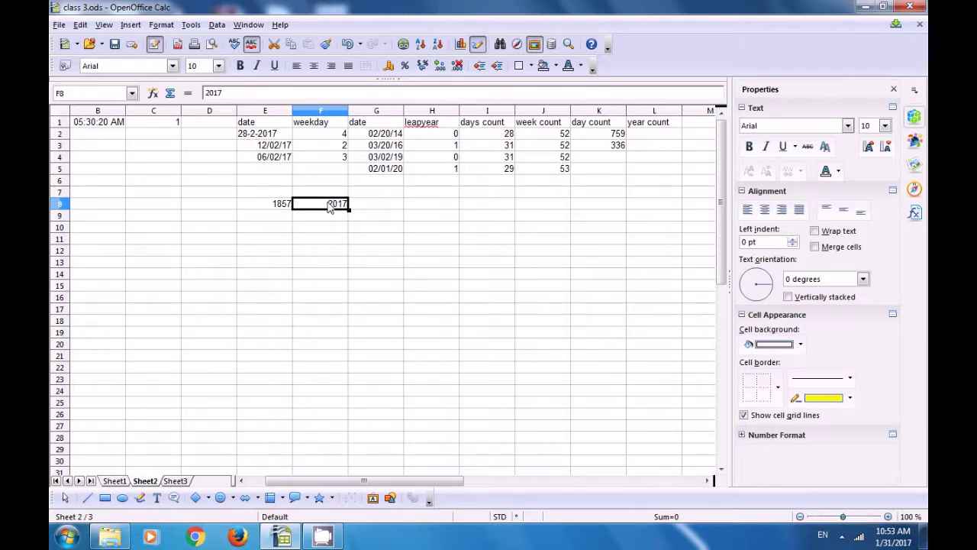
{"action": "left_click", "coordinate": [268, 206]}
{"action": "left_click", "coordinate": [326, 207]}
- Enter the formula =days360(F8;E8) in cell L2 under the year count heading
{"action": "left_click", "coordinate": [647, 132]}
{"action": "type", "text": "=d"}
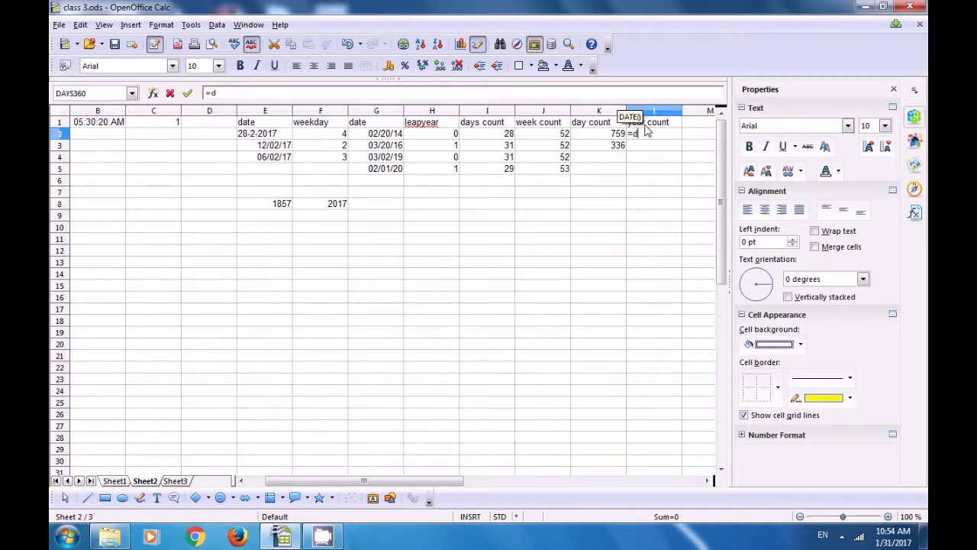
{"action": "type", "text": "ays3y60"}
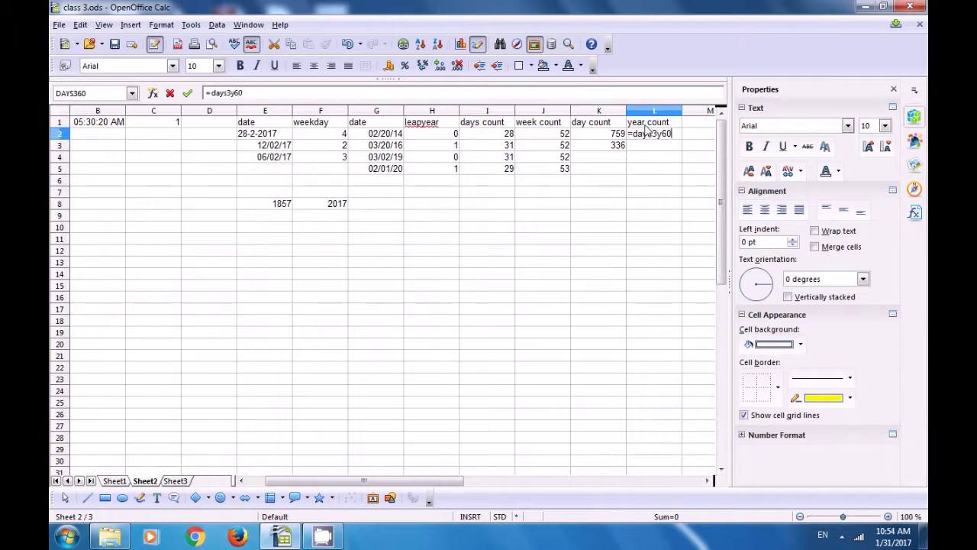
{"action": "key", "text": "BackSpace"}
{"action": "key", "text": "BackSpace"}
{"action": "key", "text": "BackSpace"}
{"action": "key", "text": "BackSpace"}
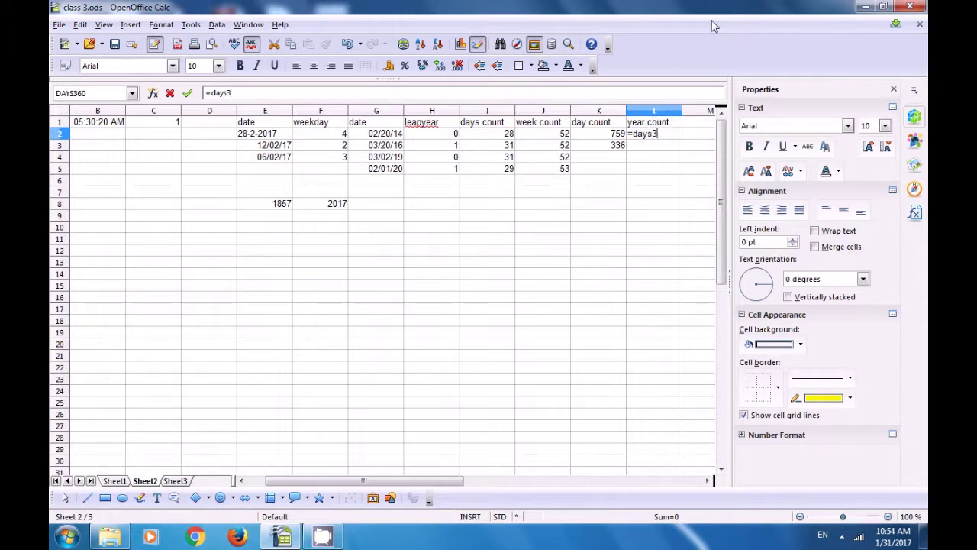
{"action": "type", "text": "36"}
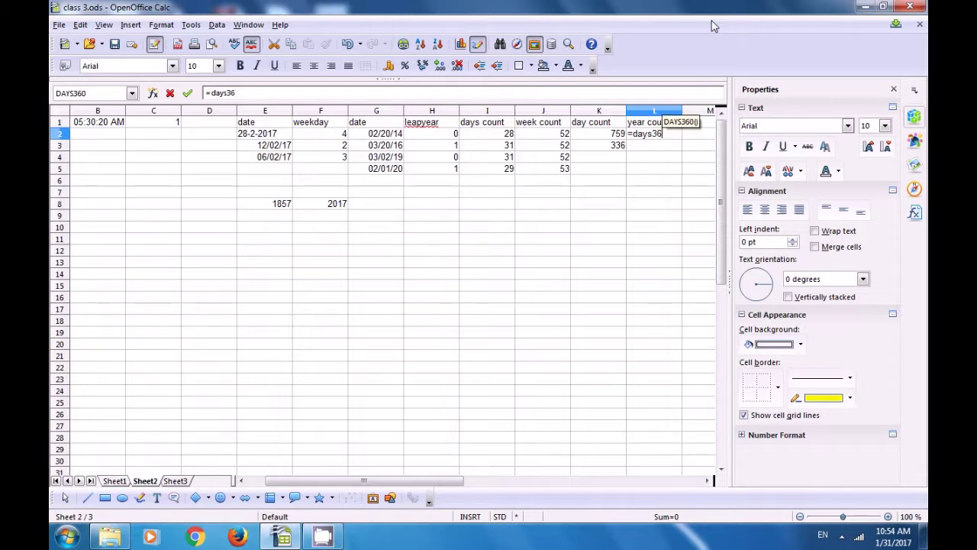
{"action": "type", "text": "0("}
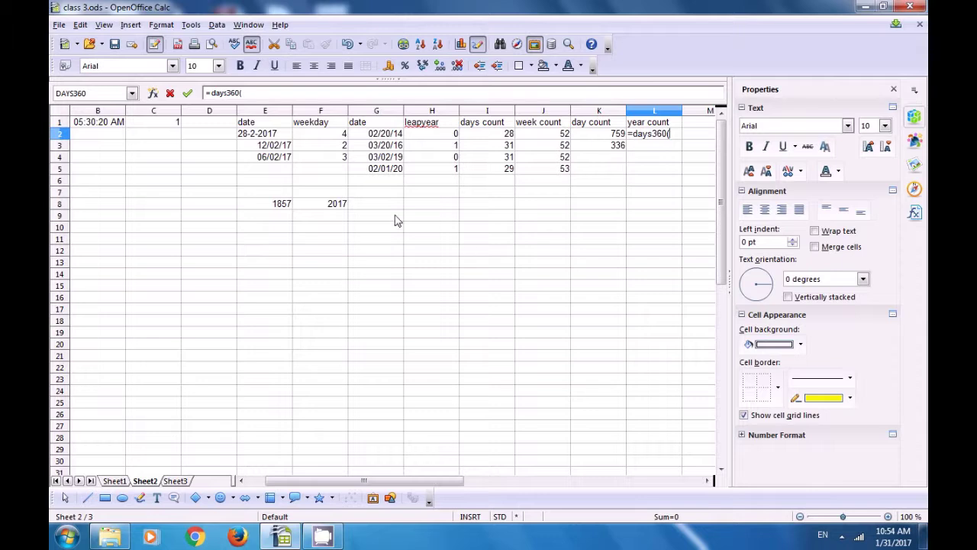
{"action": "left_click", "coordinate": [324, 207]}
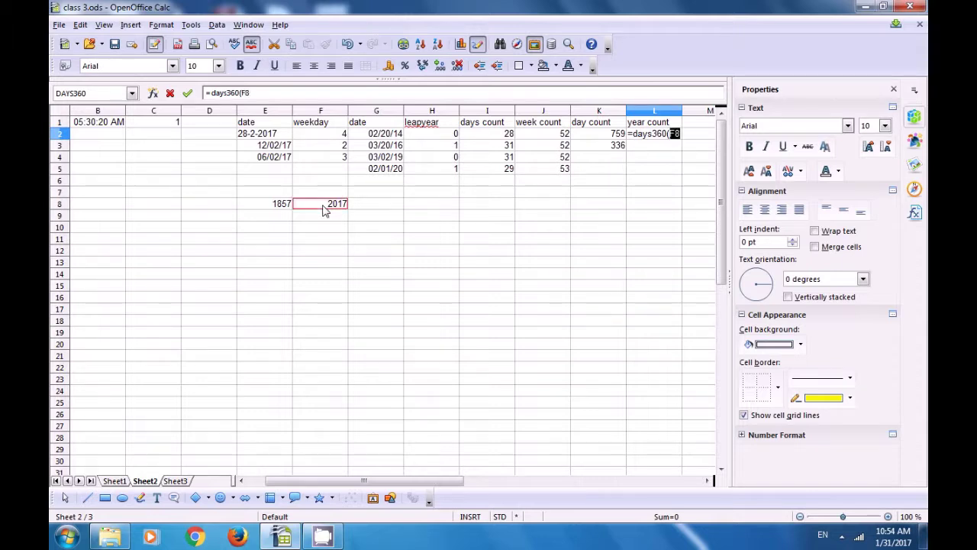
{"action": "type", "text": ";"}
{"action": "left_click", "coordinate": [279, 208]}
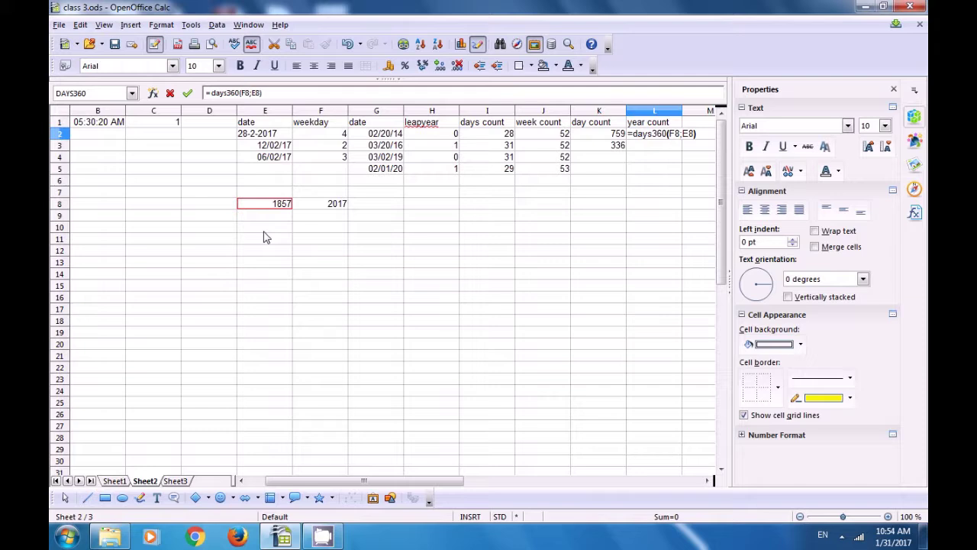
{"action": "key", "text": "Return"}
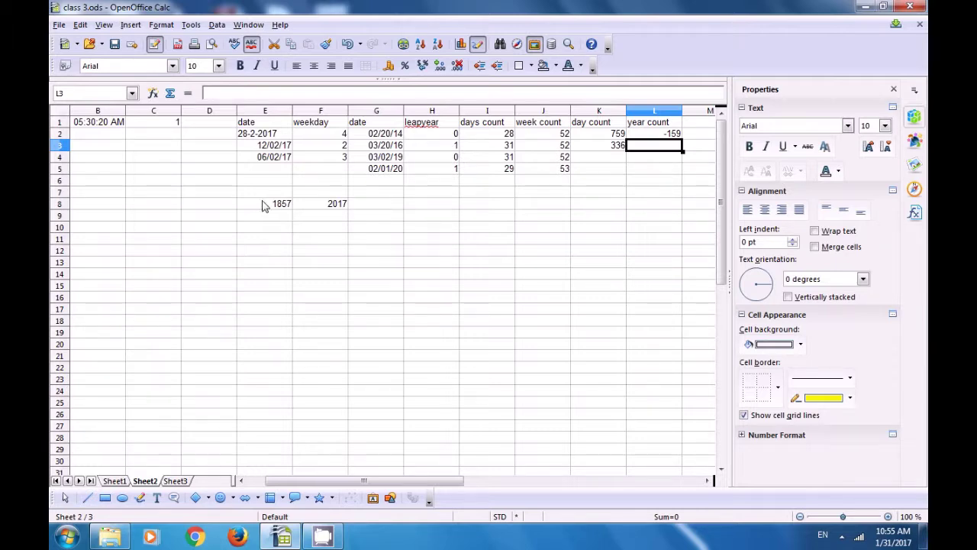
- Enter the formula =days(E8;F8) in cell F9 to compare the two year values
{"action": "left_click", "coordinate": [327, 206]}
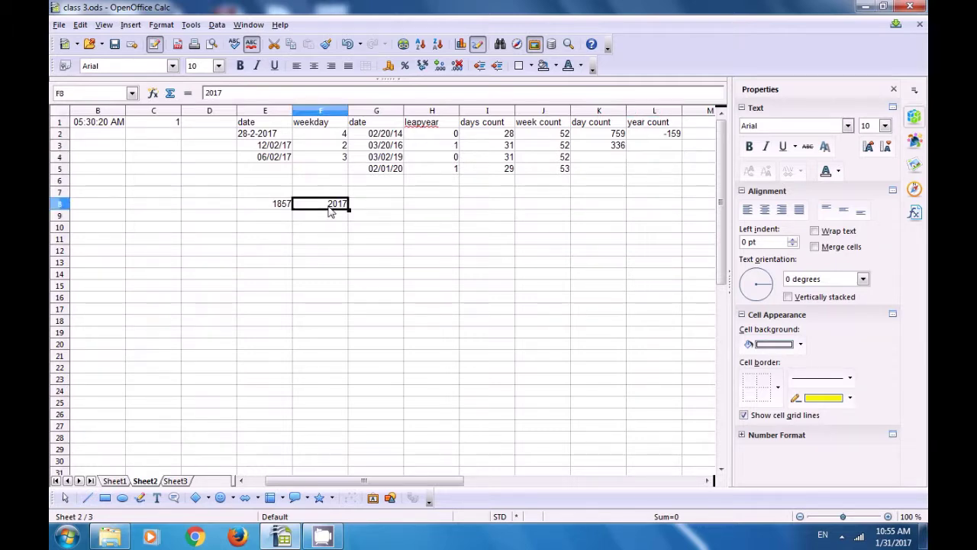
{"action": "left_click", "coordinate": [272, 205]}
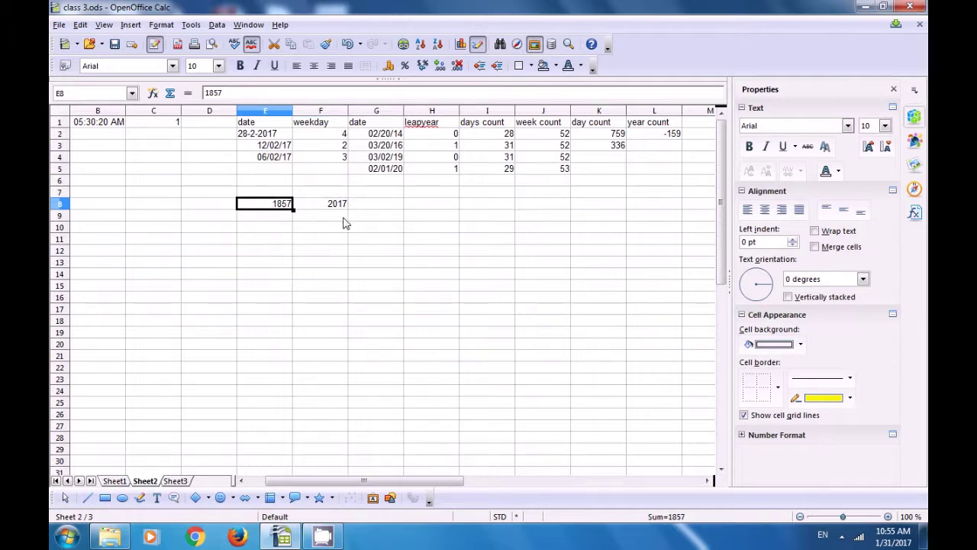
{"action": "left_click", "coordinate": [309, 217]}
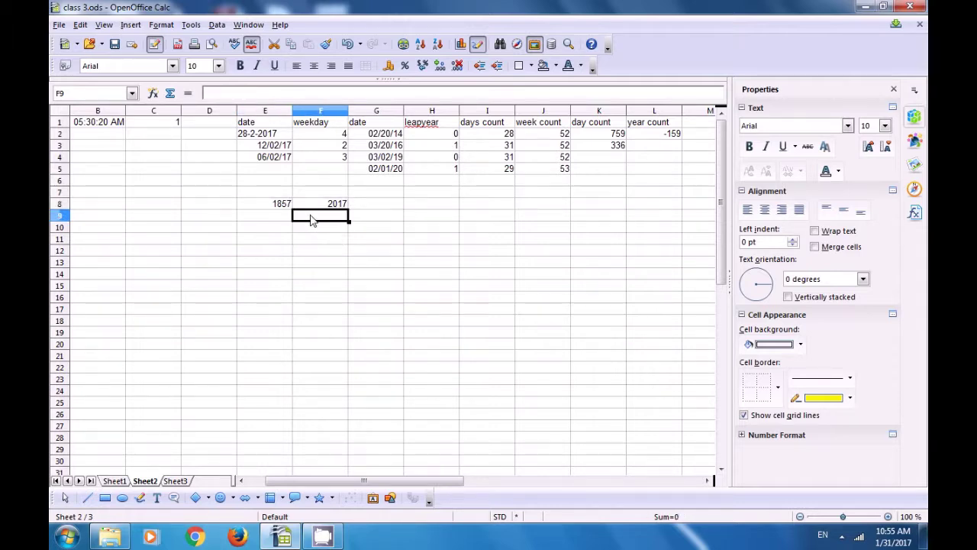
{"action": "type", "text": "=3"}
{"action": "key", "text": "BackSpace"}
{"action": "type", "text": "days"}
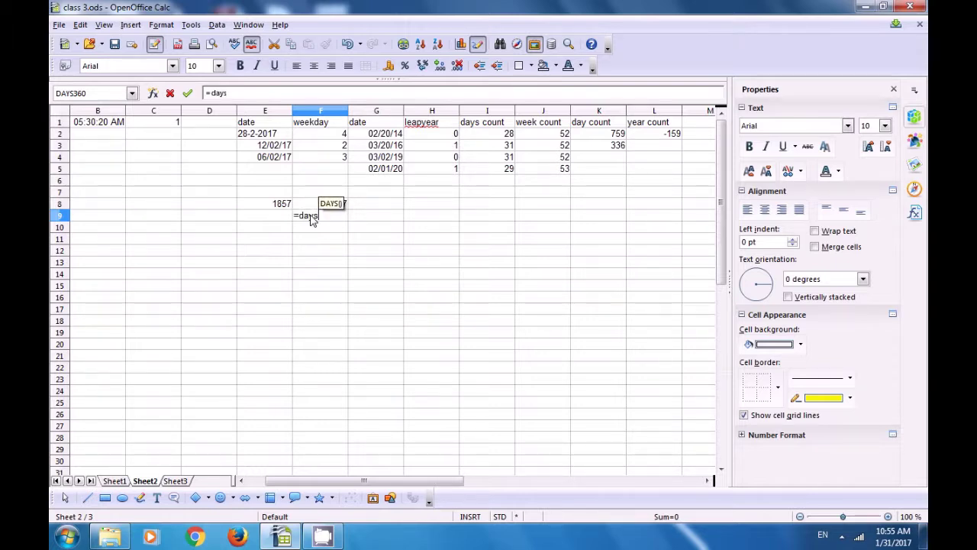
{"action": "type", "text": "("}
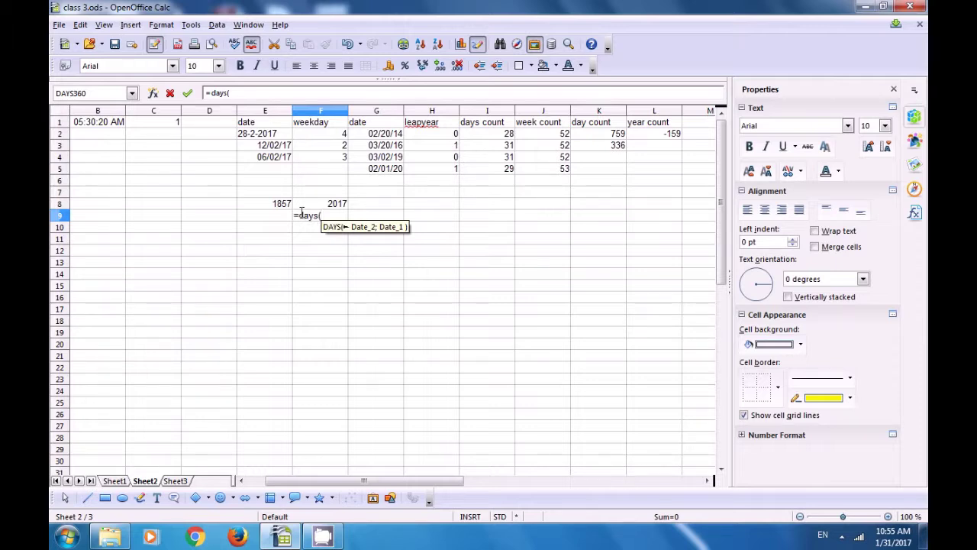
{"action": "left_click", "coordinate": [287, 204]}
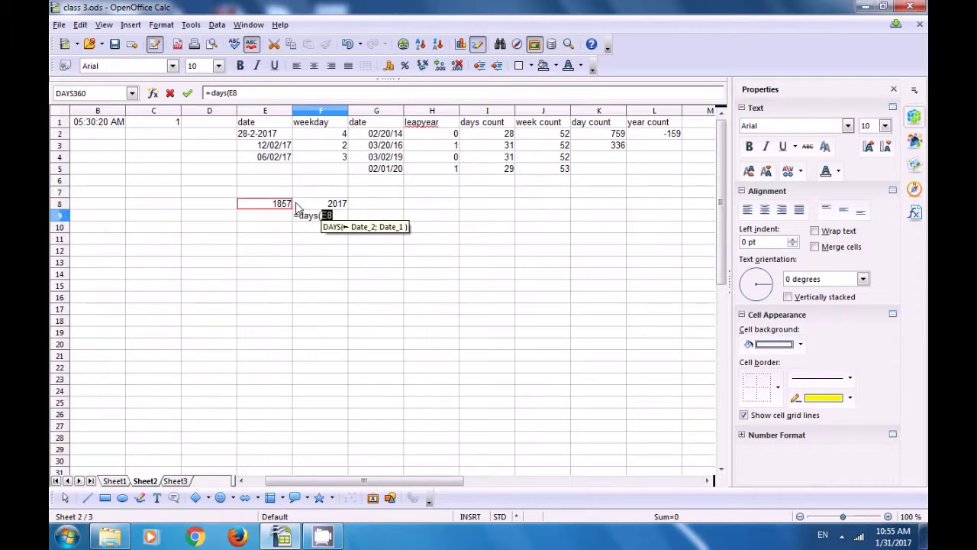
{"action": "type", "text": ";"}
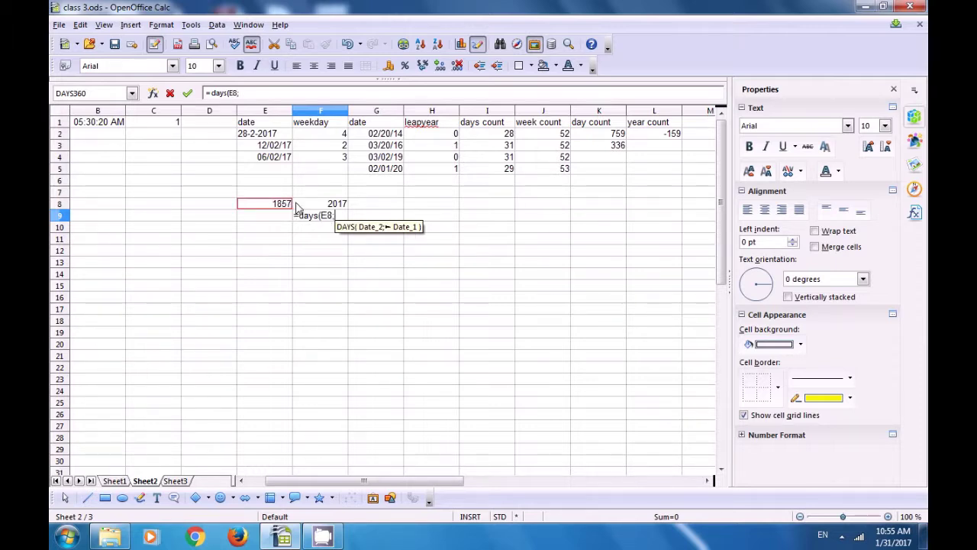
{"action": "left_click", "coordinate": [336, 204]}
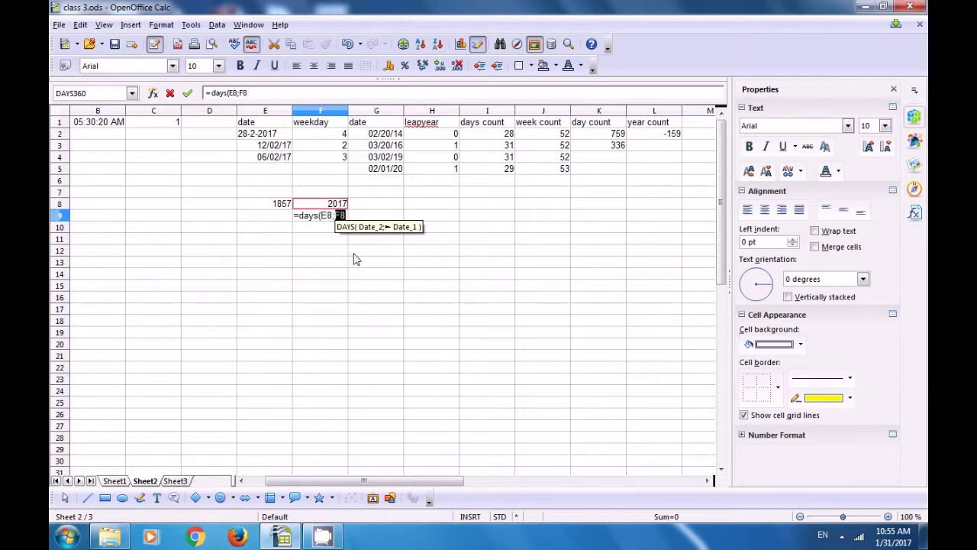
{"action": "type", "text": ")"}
{"action": "key", "text": "Return"}
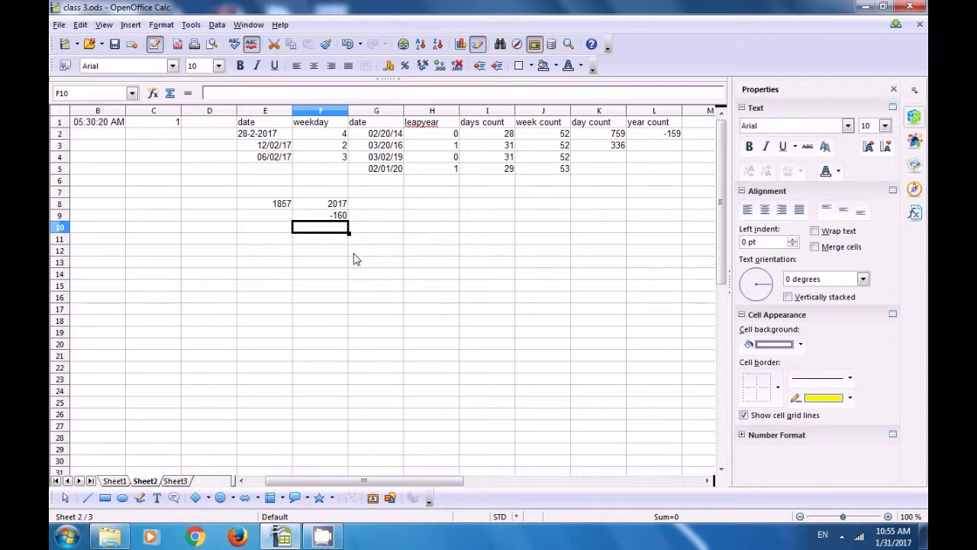
- Enter the formula =days360(G5;G4) in cell L3 for the last two dates and review it in the cell
{"action": "left_click", "coordinate": [654, 145]}
{"action": "type", "text": "="}
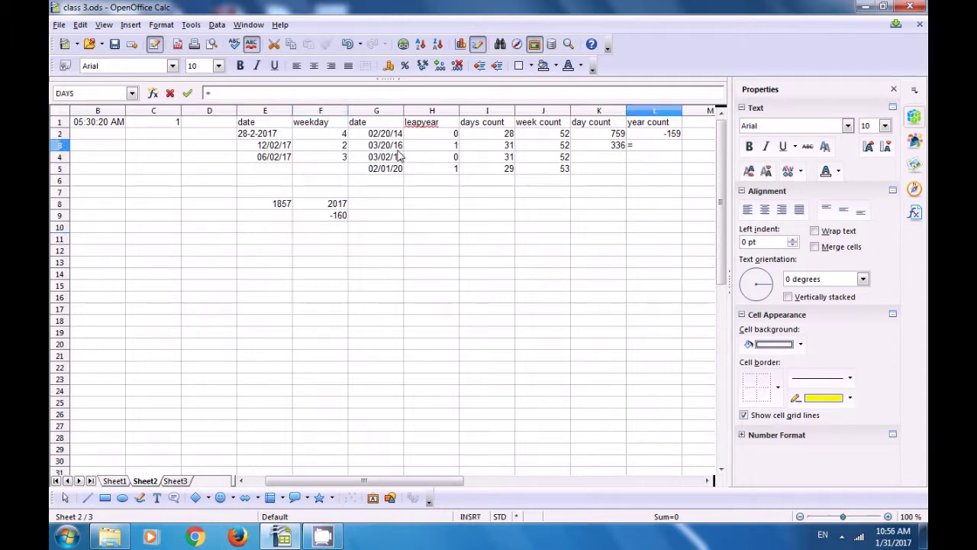
{"action": "type", "text": "days"}
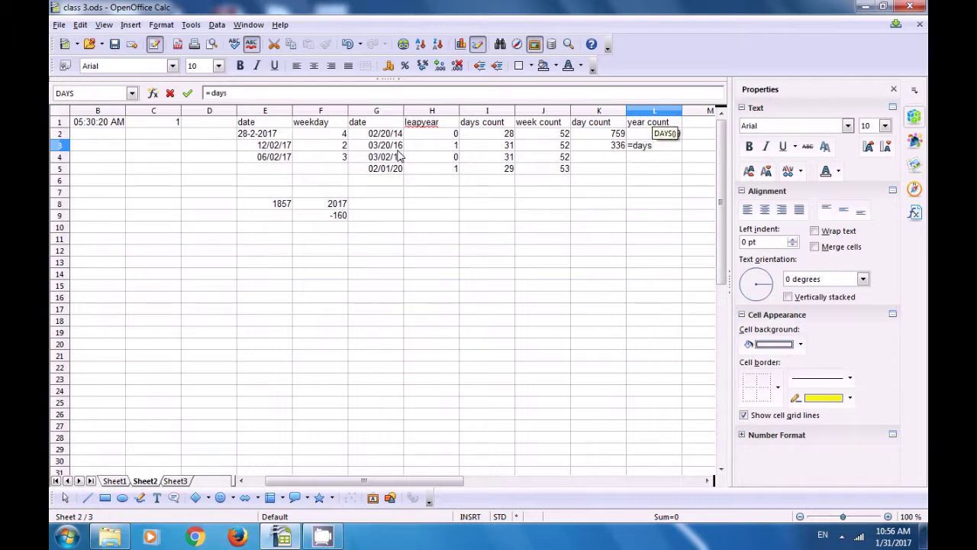
{"action": "type", "text": "("}
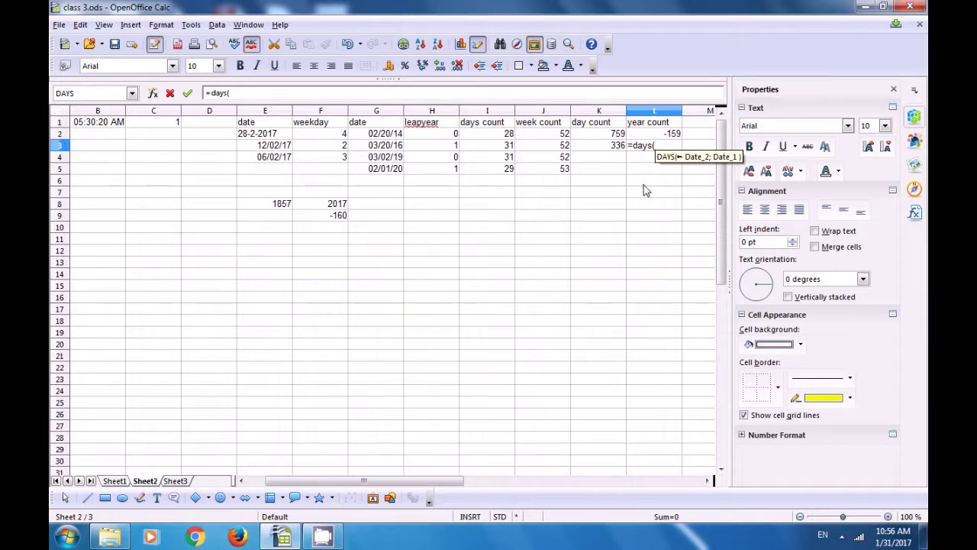
{"action": "key", "text": "BackSpace"}
{"action": "key", "text": "Insert"}
{"action": "type", "text": "360"}
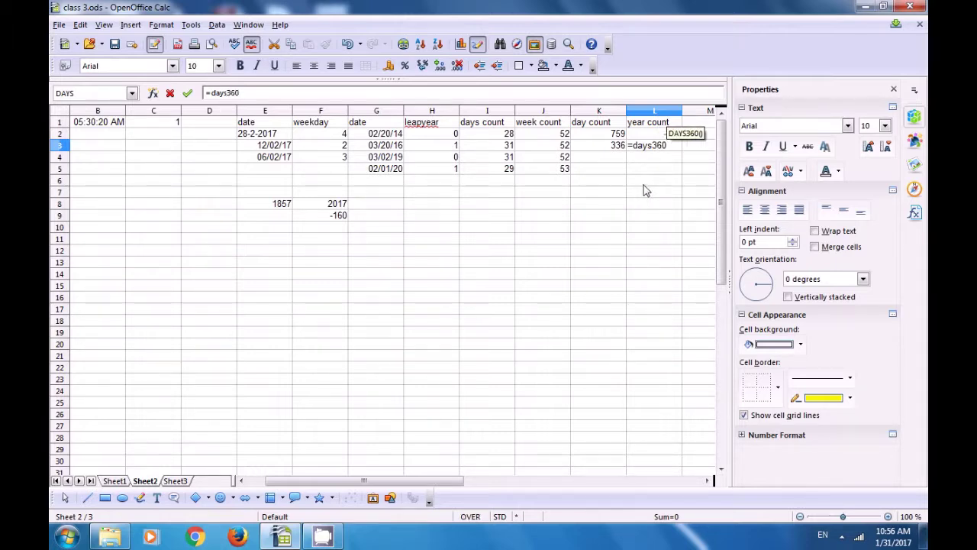
{"action": "type", "text": "("}
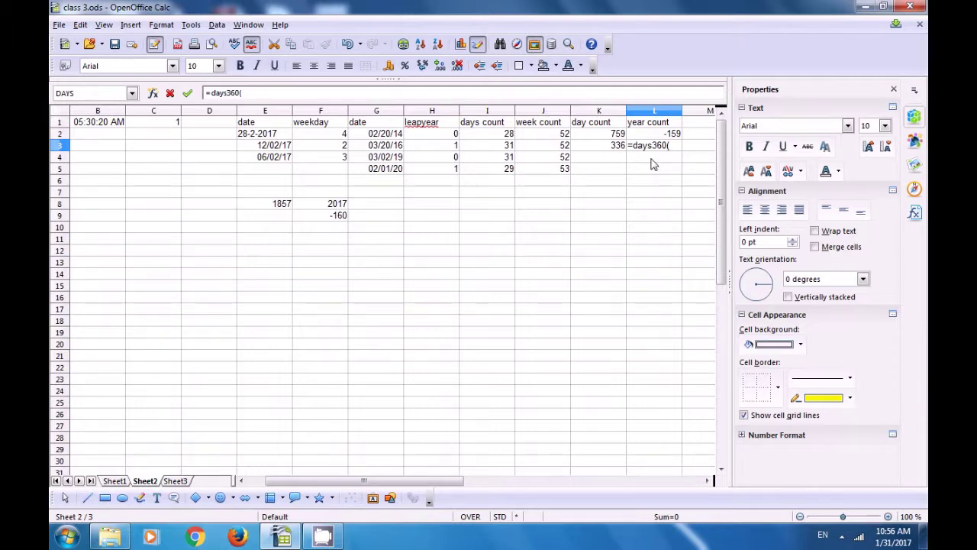
{"action": "left_click_drag", "start_coordinate": [385, 145], "coordinate": [385, 158]}
{"action": "key", "text": "Return"}
{"action": "key", "text": "Insert"}
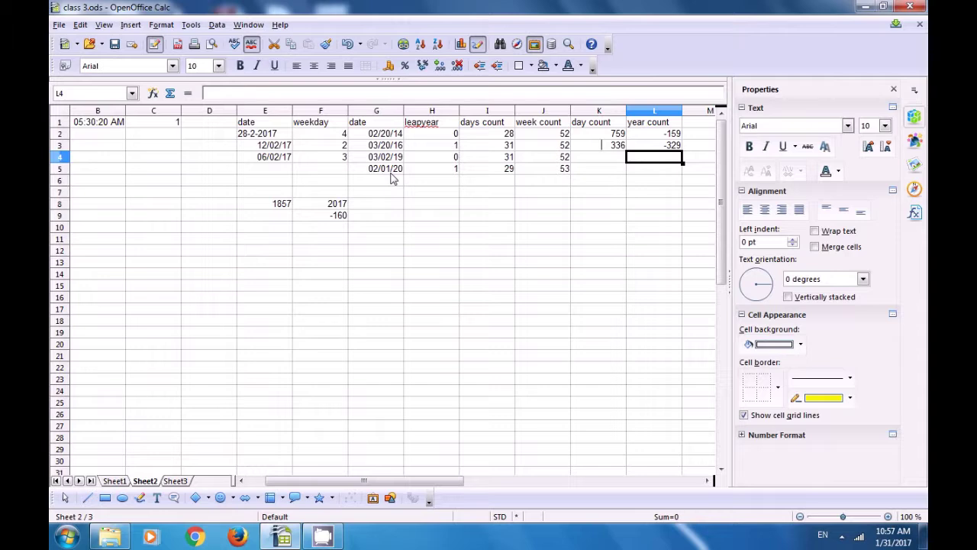
{"action": "left_click", "coordinate": [670, 147]}
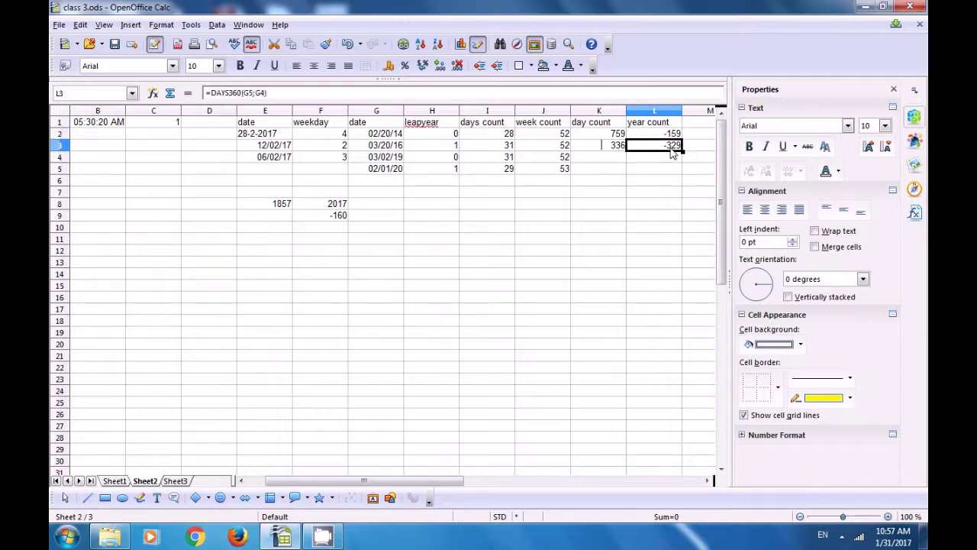
- Replace the formula in L3 with =days(year(G5);year(G4)) and check it against the two dates it references
{"action": "key", "text": "Delete"}
{"action": "type", "text": "=da"}
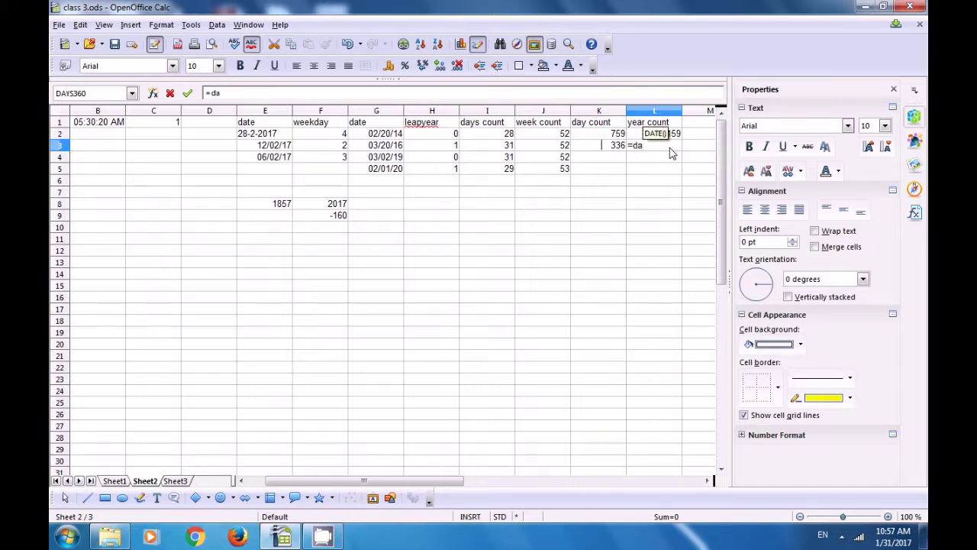
{"action": "type", "text": "ys"}
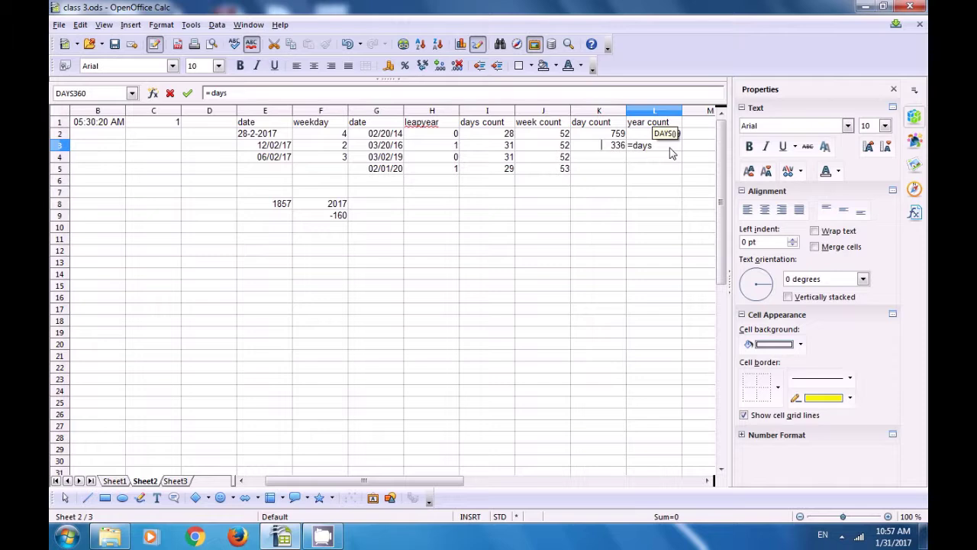
{"action": "type", "text": "("}
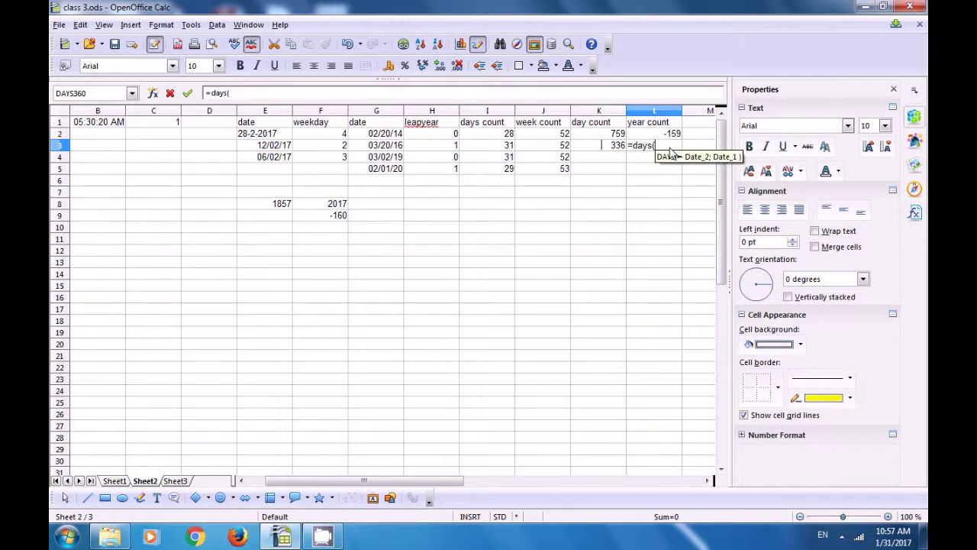
{"action": "type", "text": "yea"}
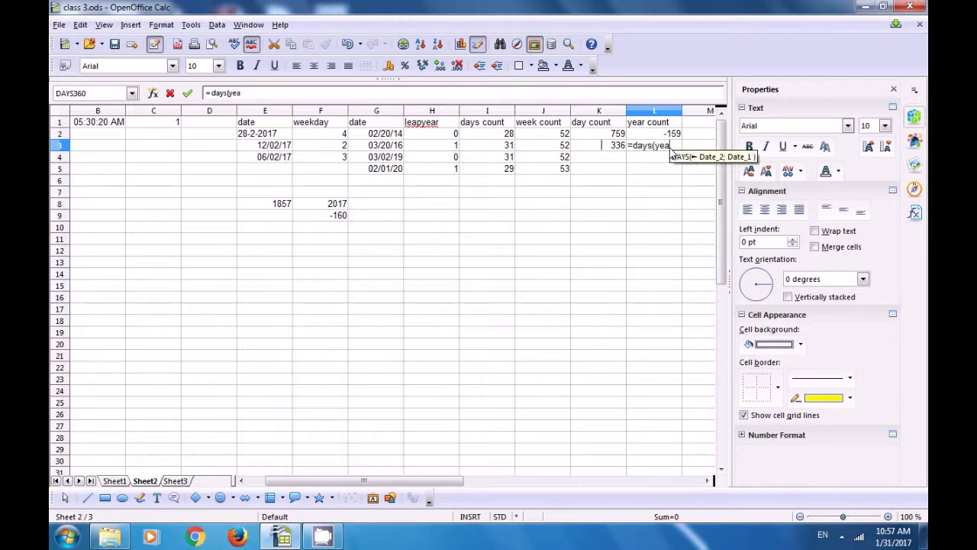
{"action": "type", "text": "r("}
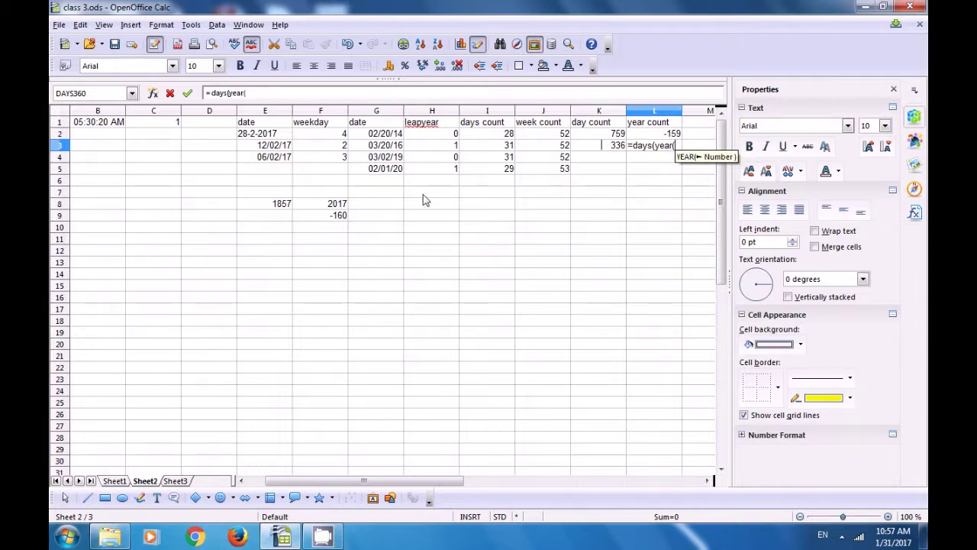
{"action": "left_click", "coordinate": [388, 172]}
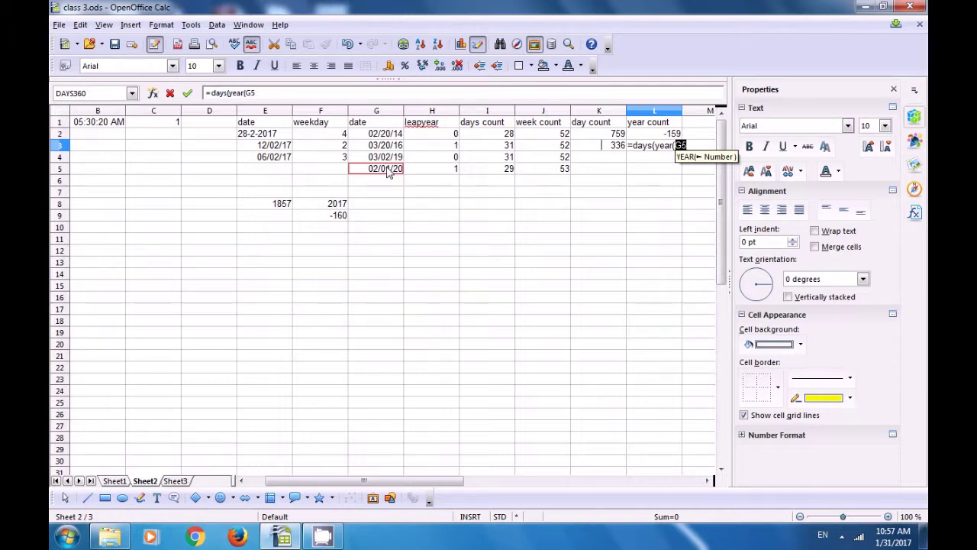
{"action": "type", "text": ")"}
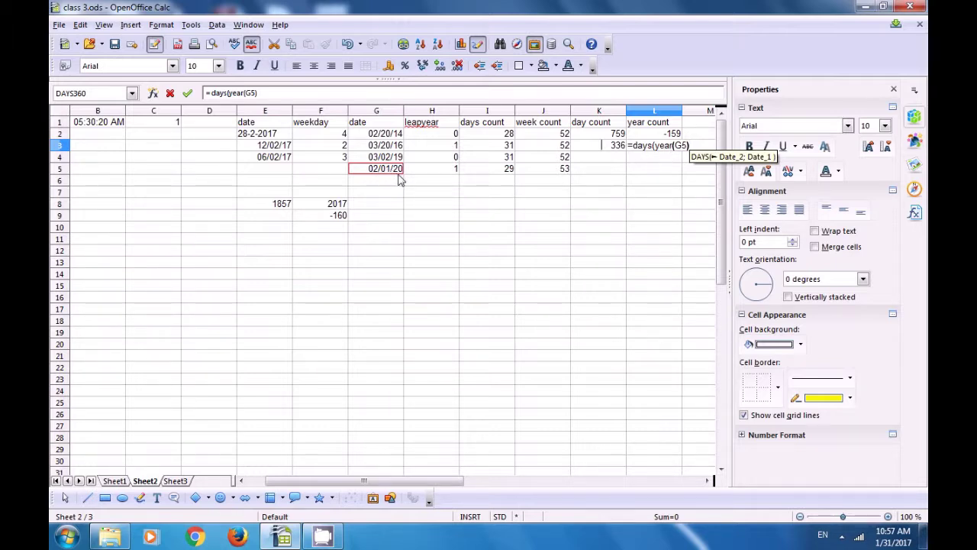
{"action": "type", "text": ";"}
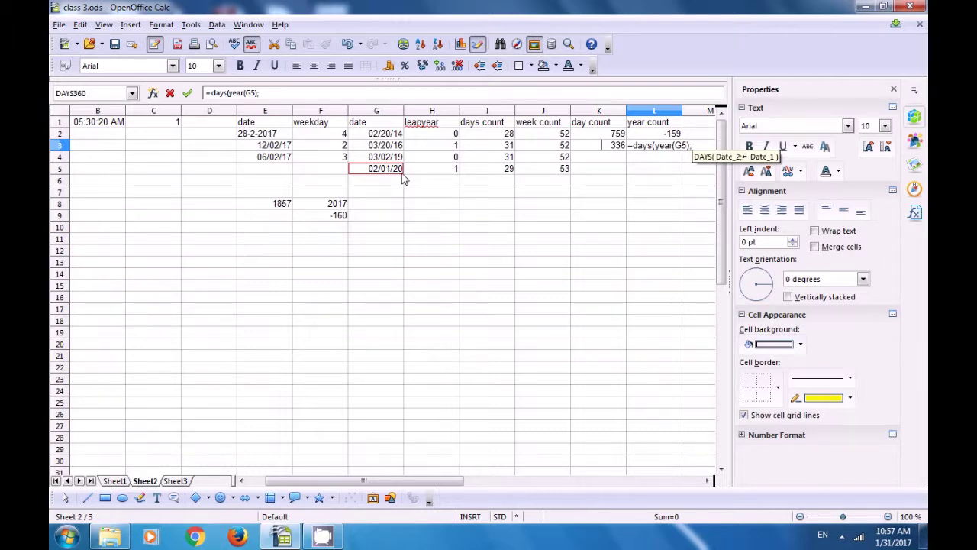
{"action": "type", "text": "y"}
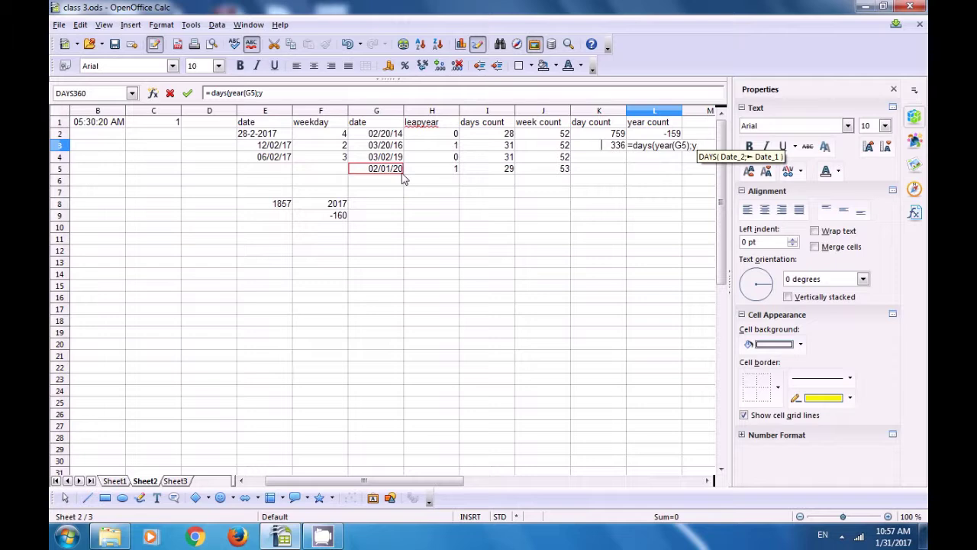
{"action": "type", "text": "a"}
{"action": "type", "text": "ar"}
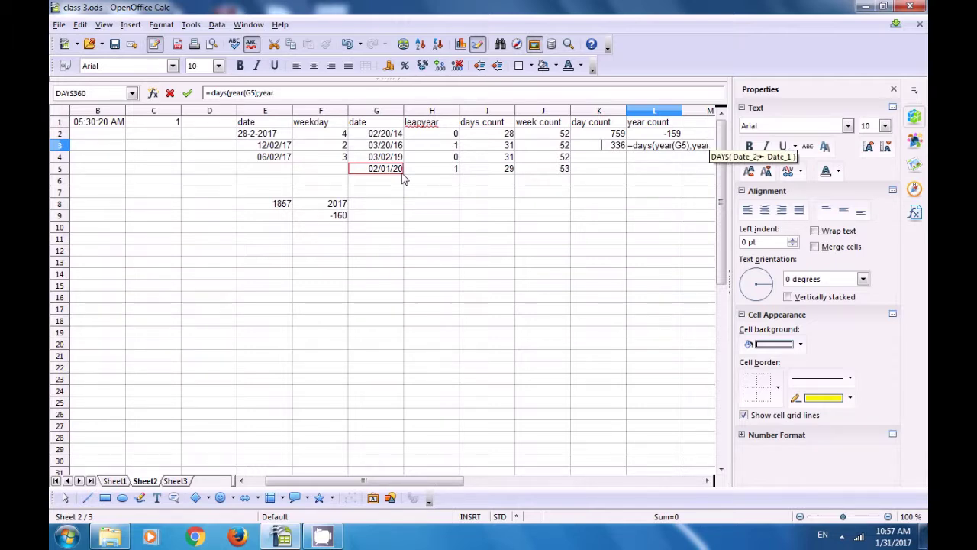
{"action": "type", "text": "("}
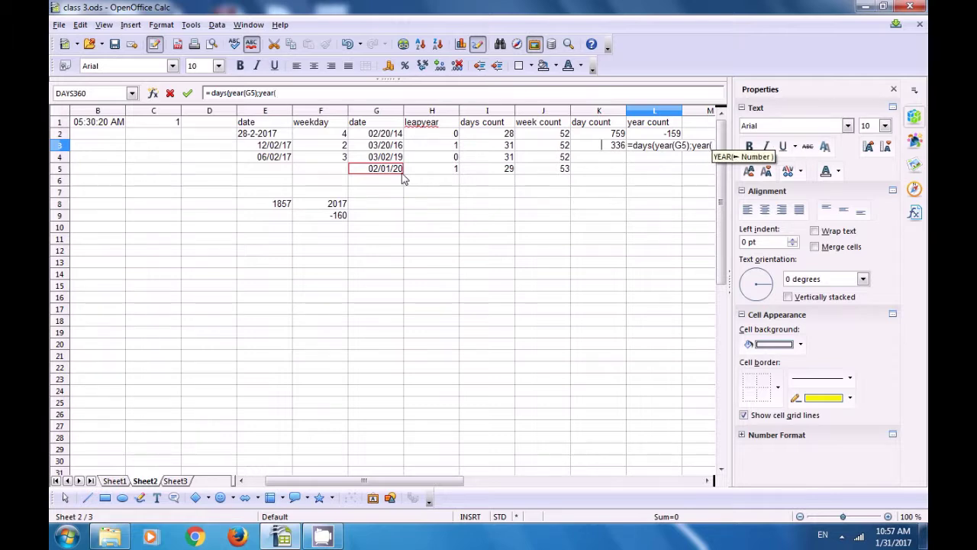
{"action": "left_click", "coordinate": [395, 162]}
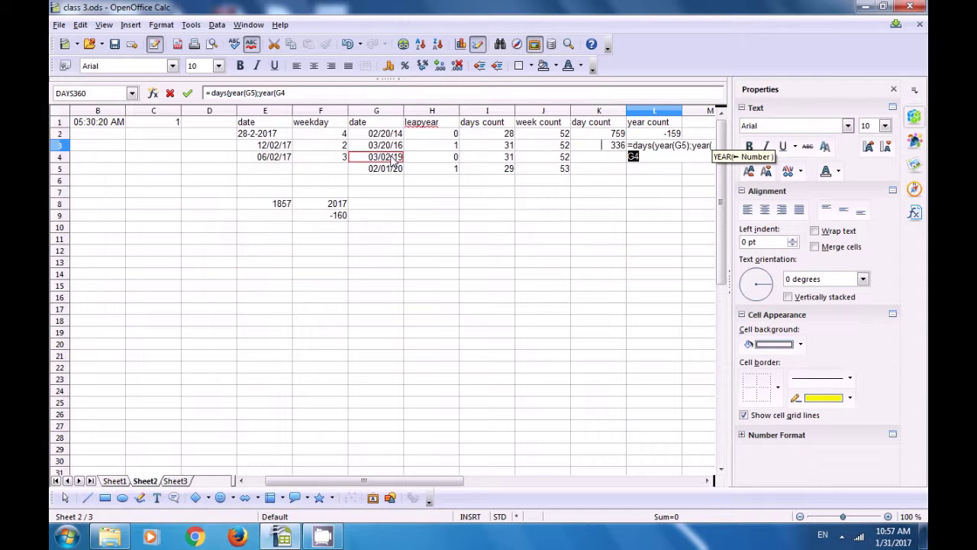
{"action": "type", "text": ")"}
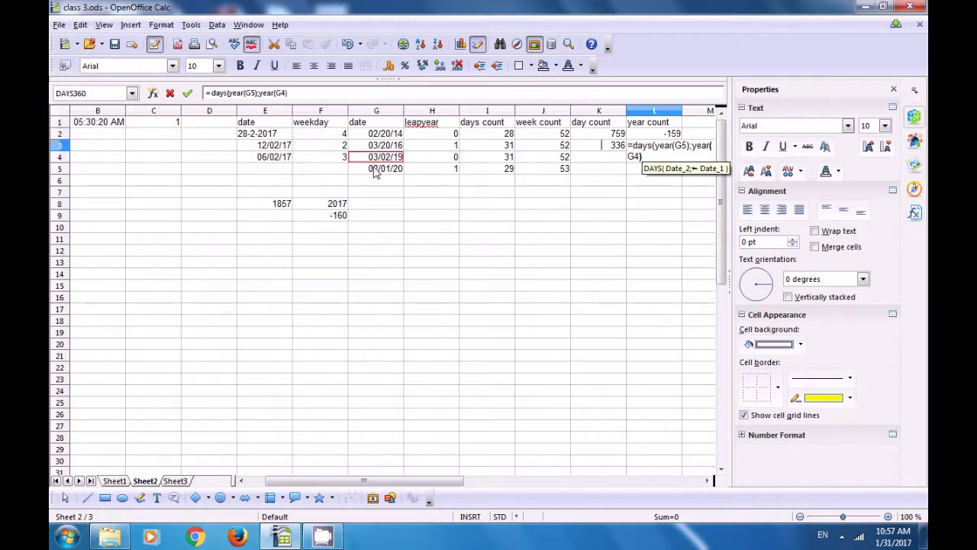
{"action": "type", "text": ")"}
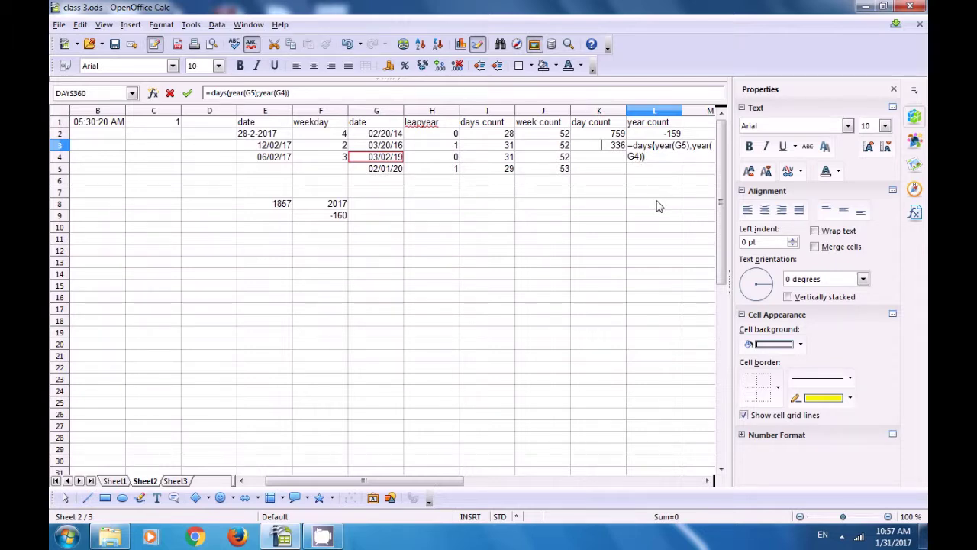
{"action": "key", "text": "Return"}
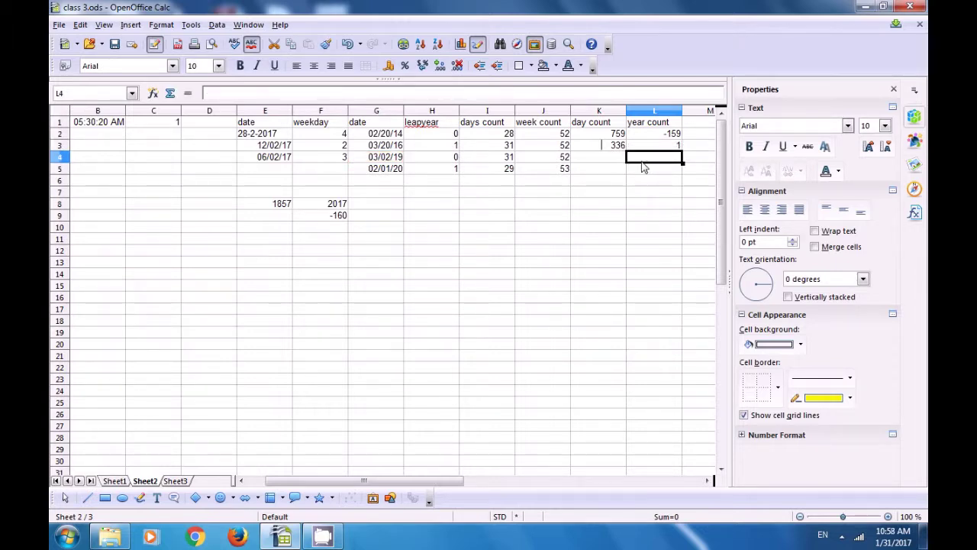
{"action": "left_click", "coordinate": [672, 146]}
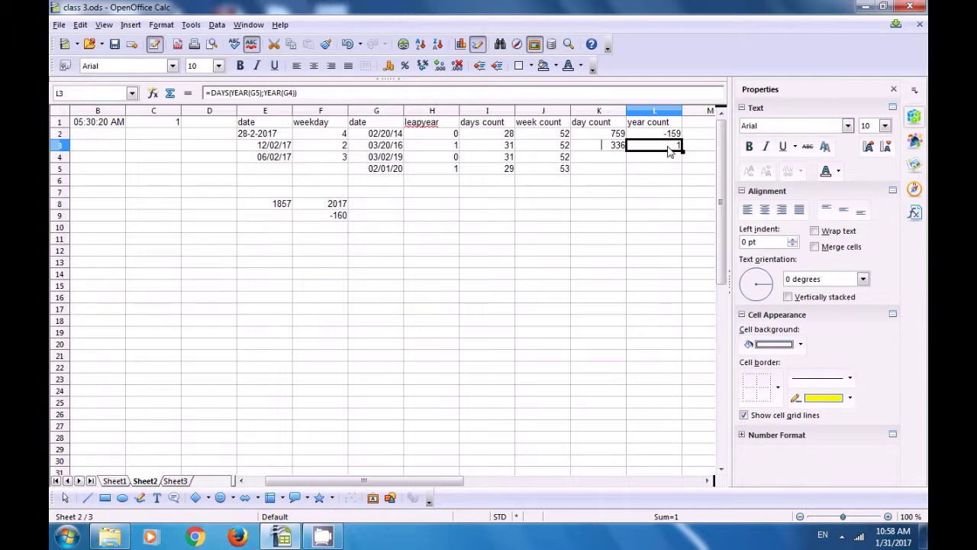
{"action": "left_click", "coordinate": [389, 168]}
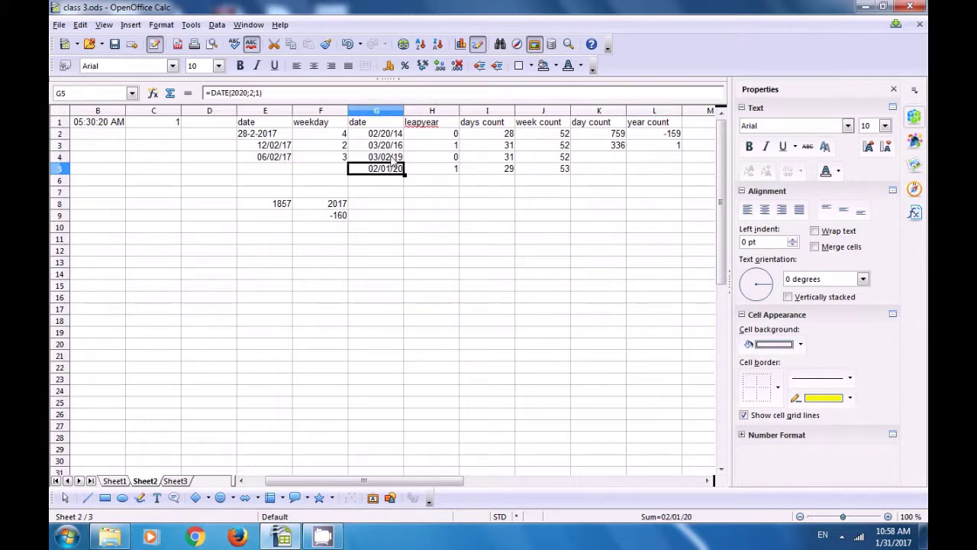
{"action": "left_click", "coordinate": [392, 158]}
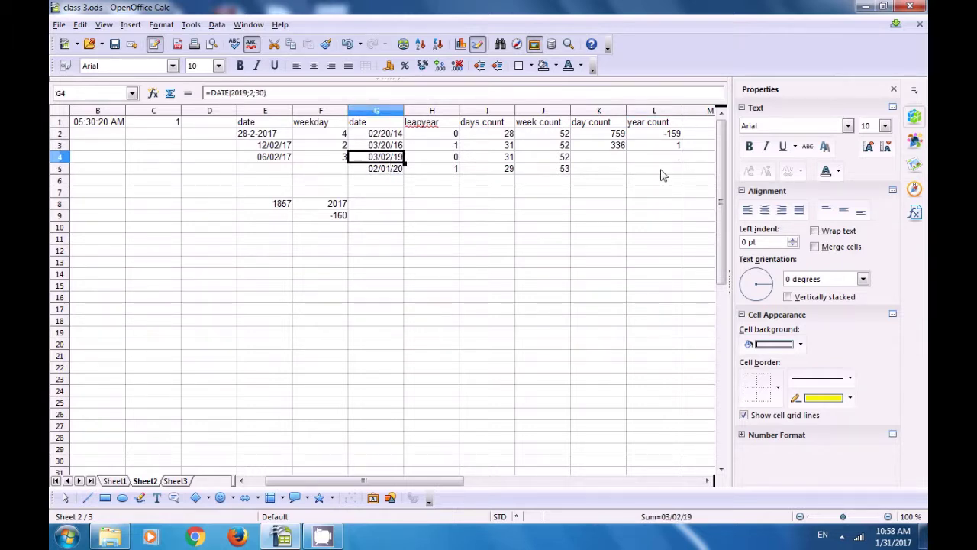
{"action": "left_click", "coordinate": [666, 146]}
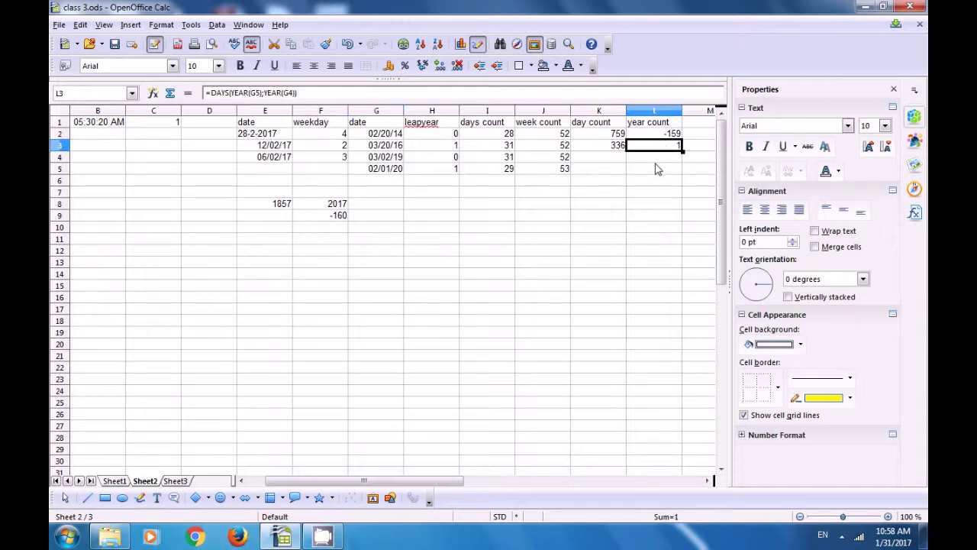
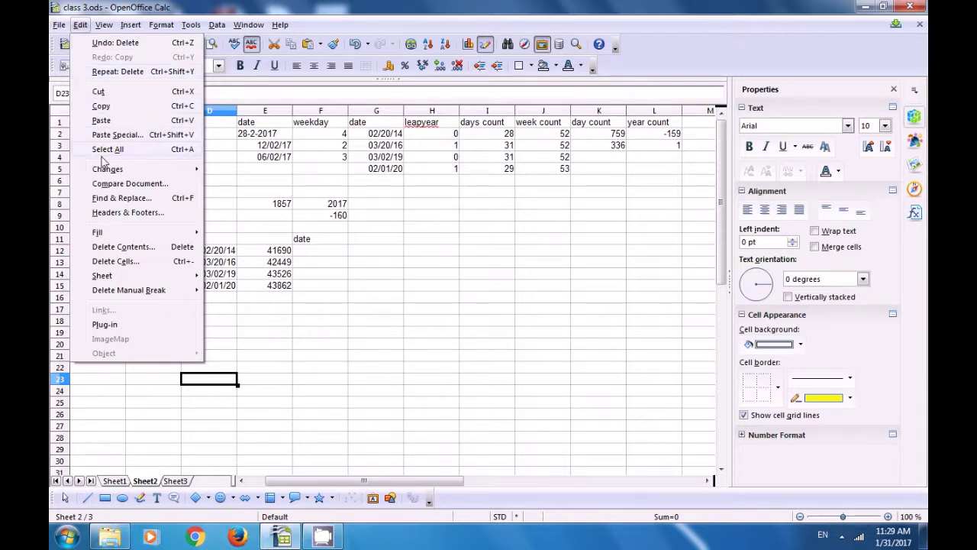
- Compare the document with the class 1 OpenDocument spreadsheet from the Desktop
{"action": "left_click", "coordinate": [110, 186]}
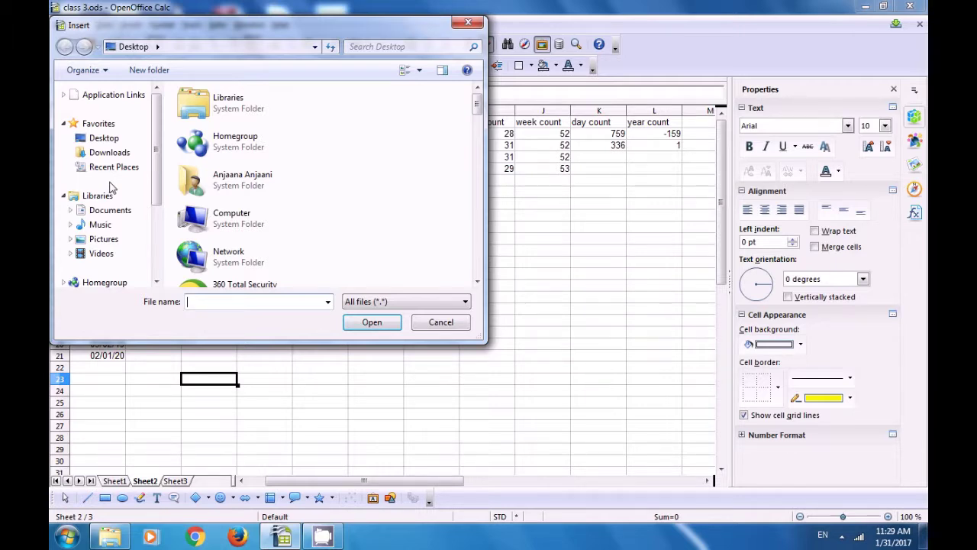
{"action": "left_click_drag", "start_coordinate": [473, 110], "coordinate": [468, 206]}
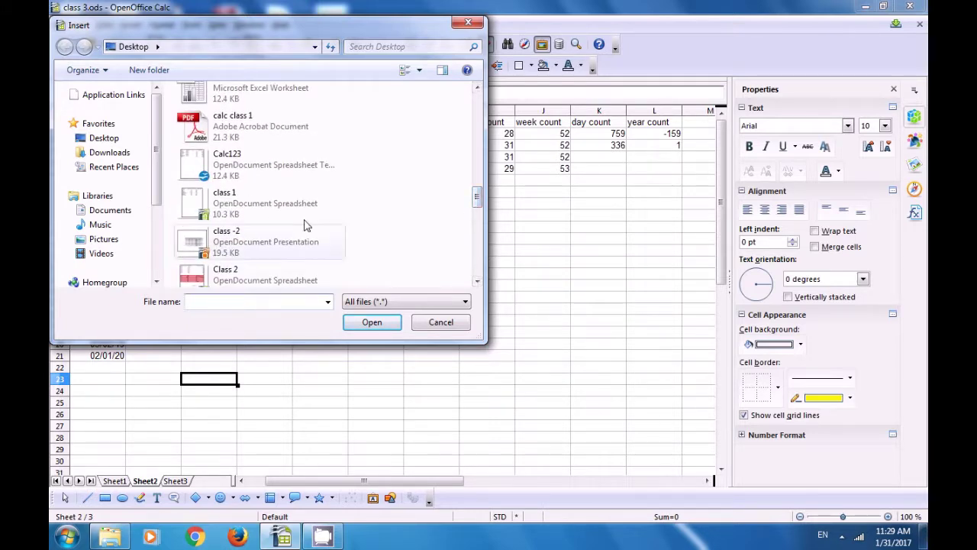
{"action": "left_click", "coordinate": [261, 212]}
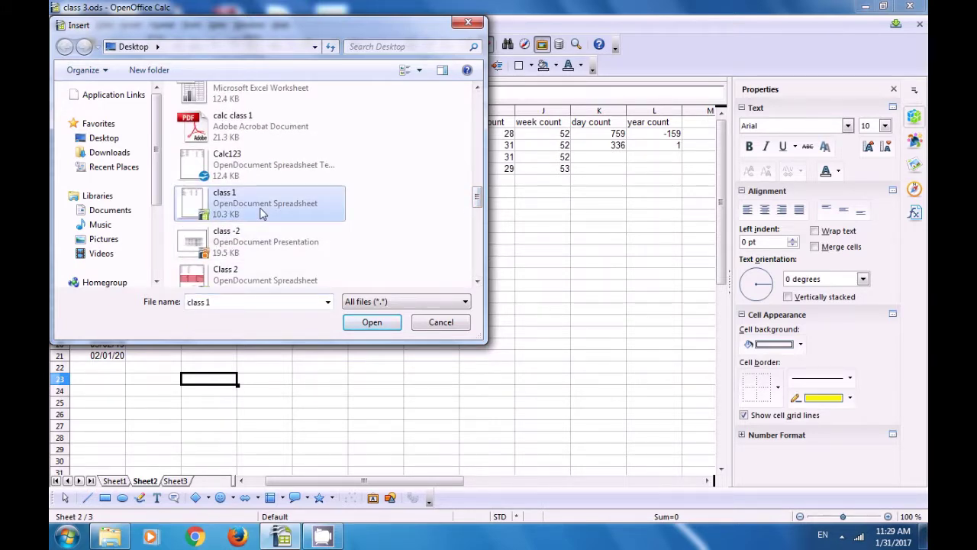
{"action": "left_click", "coordinate": [361, 330]}
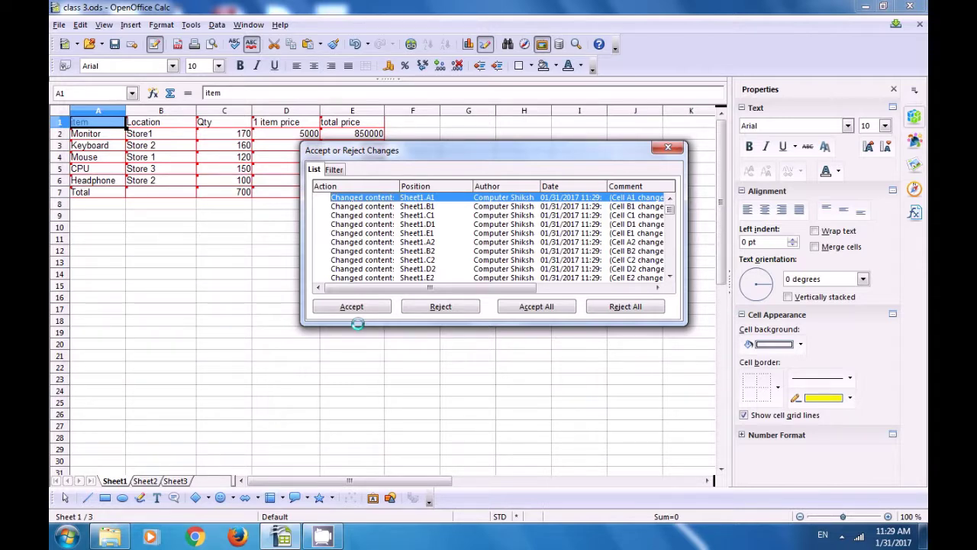
- Examine the Sheet1 content changes from B1 through D2 one by one in the list of changes
{"action": "left_click", "coordinate": [354, 207]}
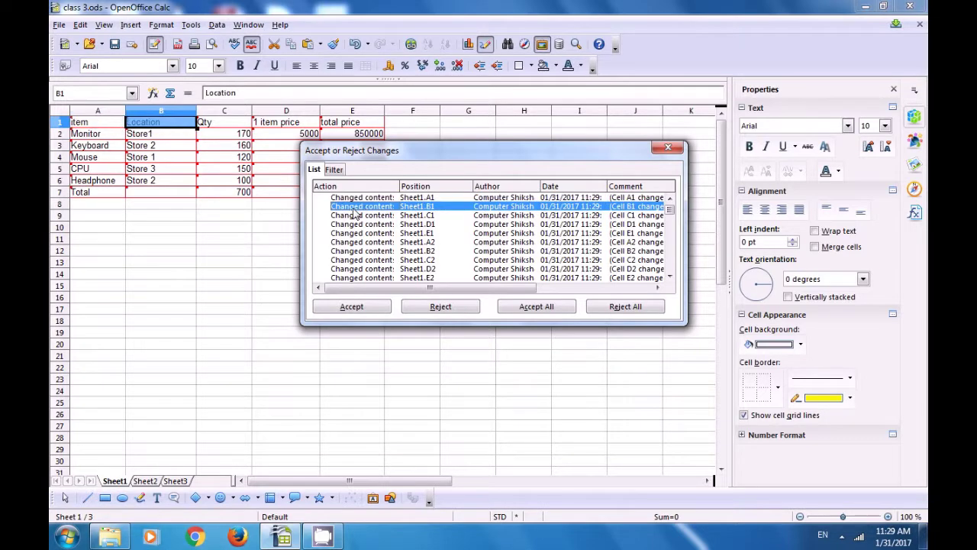
{"action": "left_click", "coordinate": [355, 217]}
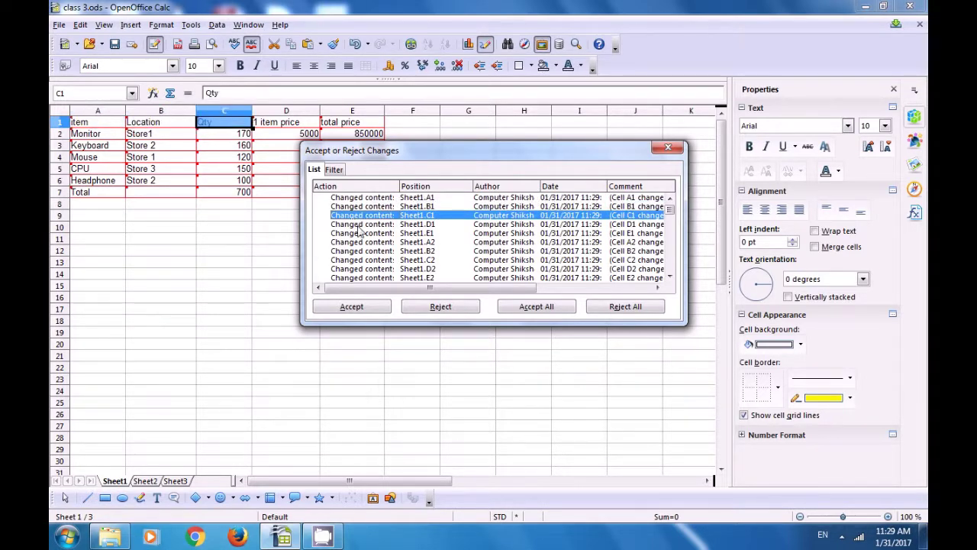
{"action": "left_click", "coordinate": [360, 225]}
{"action": "left_click", "coordinate": [366, 233]}
{"action": "left_click", "coordinate": [367, 242]}
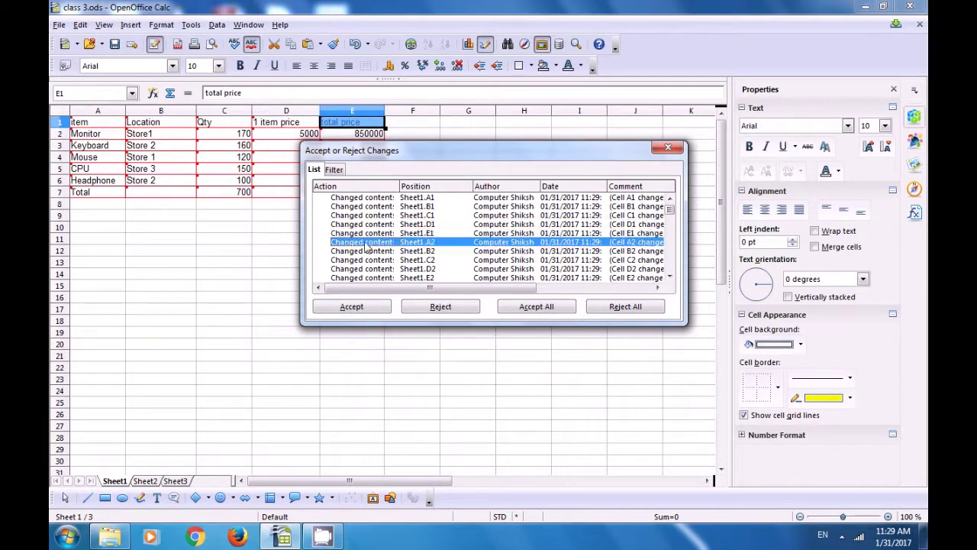
{"action": "left_click", "coordinate": [366, 251]}
{"action": "left_click", "coordinate": [370, 260]}
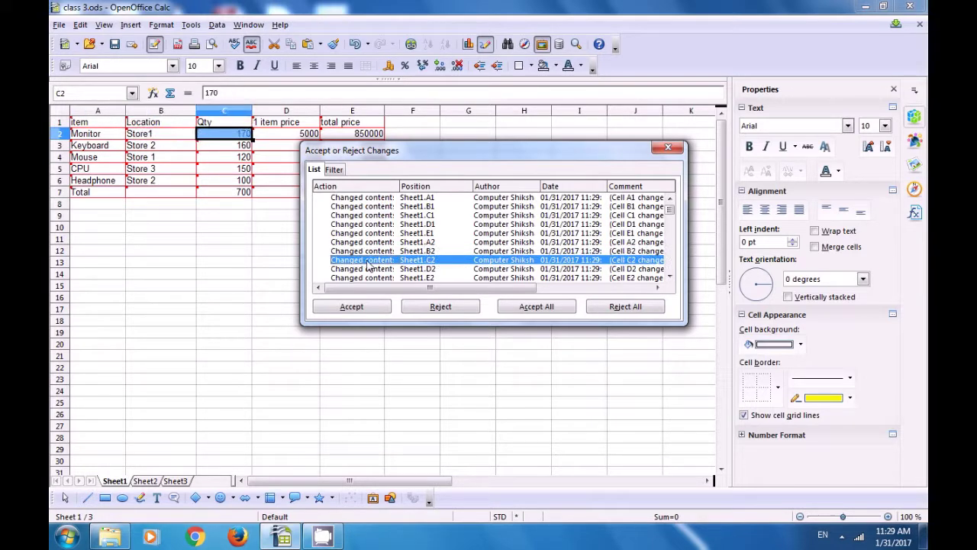
{"action": "left_click", "coordinate": [367, 268]}
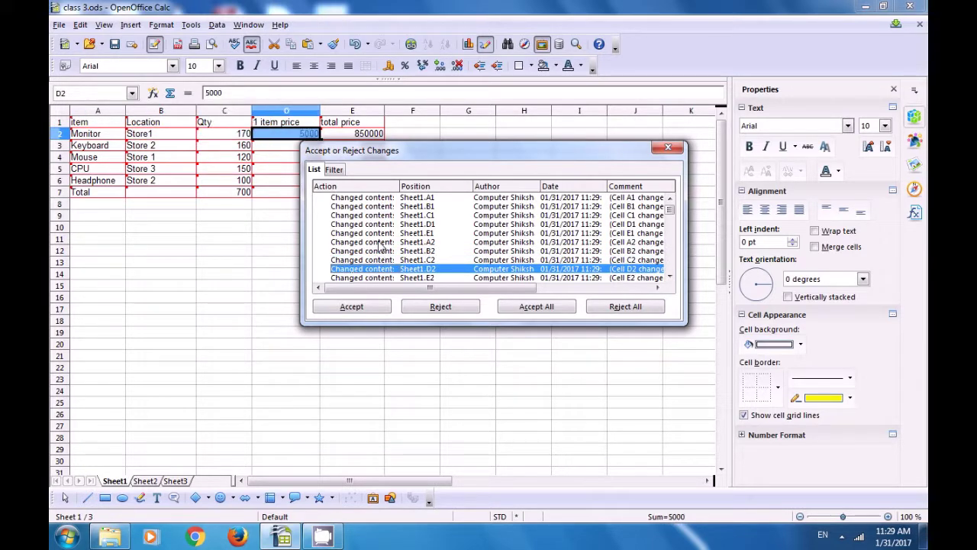
- Look further down the list of changes and examine Sheet2 entries such as cells E2 and B19
{"action": "scroll", "coordinate": [378, 246], "scroll_direction": "down", "scroll_amount": 7}
{"action": "scroll", "coordinate": [379, 246], "scroll_direction": "down", "scroll_amount": 2}
{"action": "left_click", "coordinate": [378, 250]}
{"action": "scroll", "coordinate": [379, 252], "scroll_direction": "down", "scroll_amount": 5}
{"action": "left_click", "coordinate": [379, 251]}
{"action": "scroll", "coordinate": [379, 245], "scroll_direction": "down", "scroll_amount": 4}
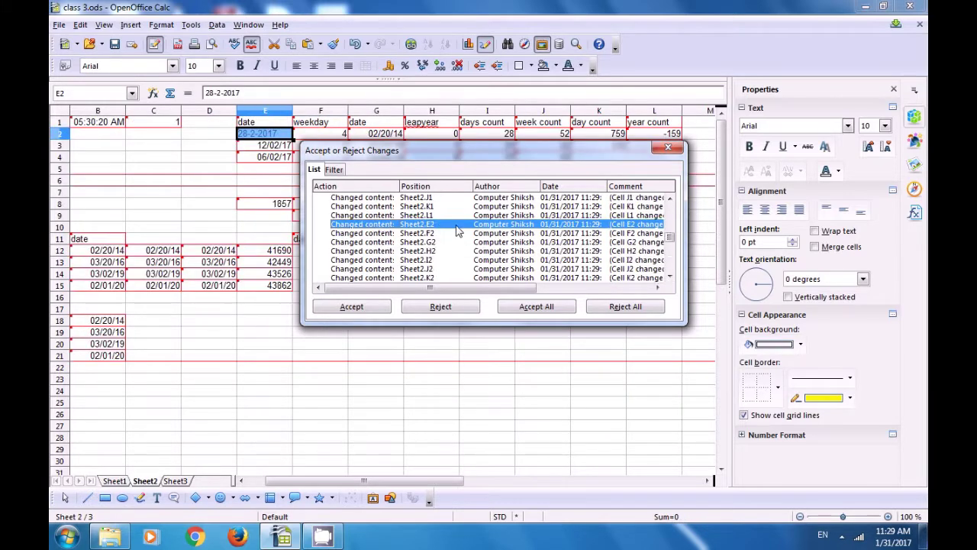
{"action": "scroll", "coordinate": [671, 260], "scroll_direction": "down", "scroll_amount": 5}
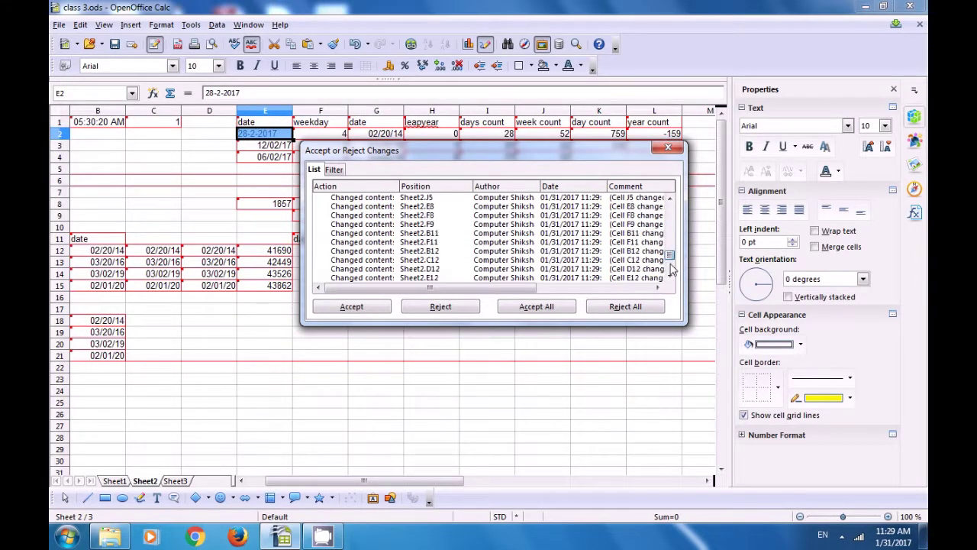
{"action": "left_click", "coordinate": [501, 262]}
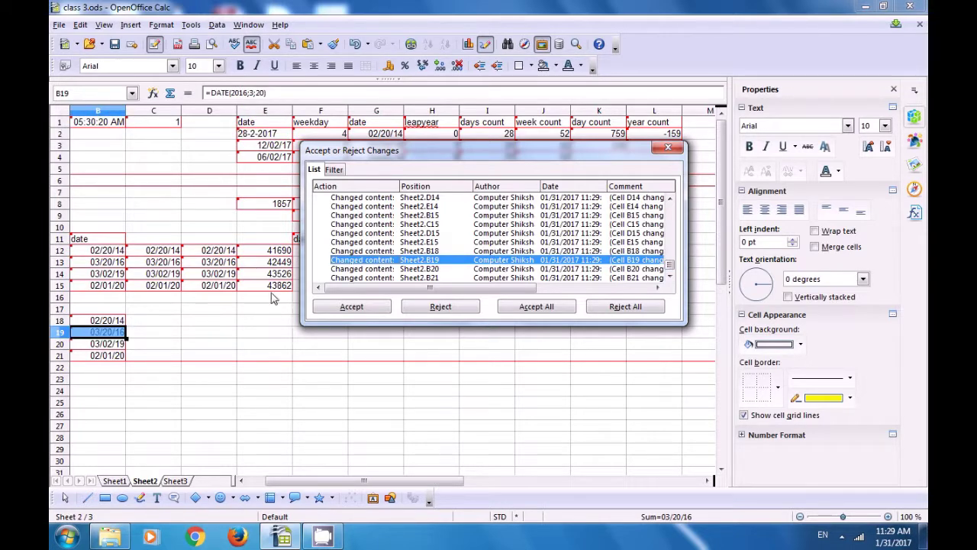
{"action": "left_click", "coordinate": [377, 216]}
{"action": "left_click", "coordinate": [355, 259]}
{"action": "left_click", "coordinate": [450, 279]}
{"action": "left_click", "coordinate": [418, 251]}
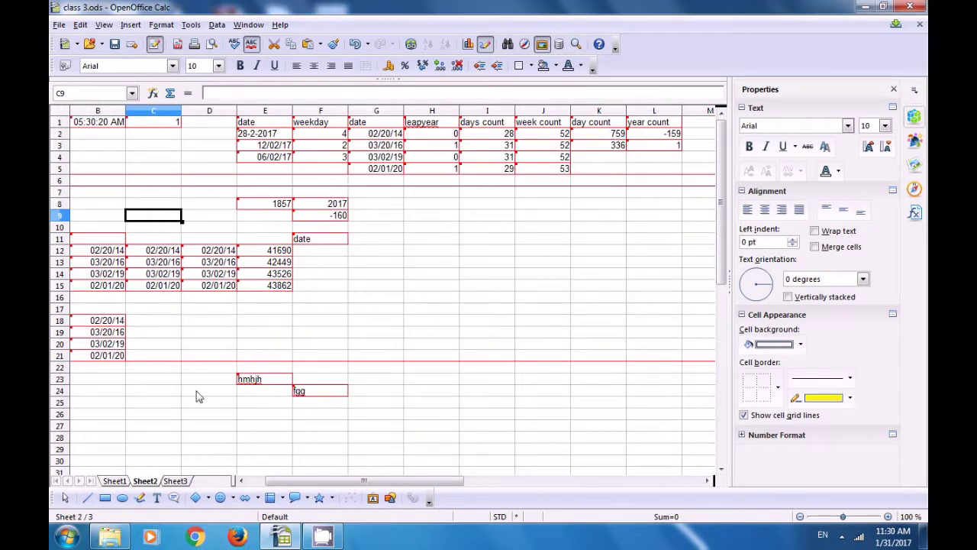
- Switch to Sheet1 to examine the cells marked as changed in the item table
{"action": "left_click", "coordinate": [309, 308]}
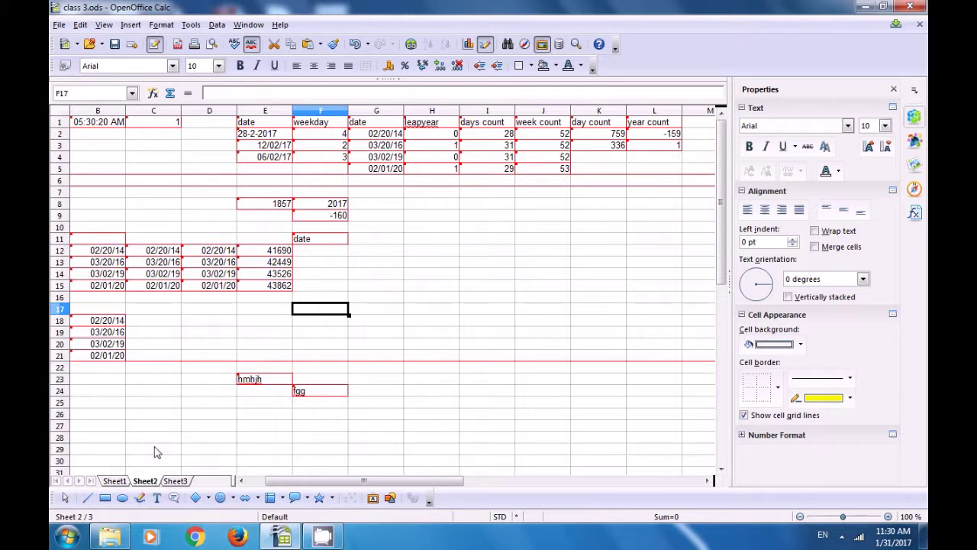
{"action": "left_click", "coordinate": [115, 481]}
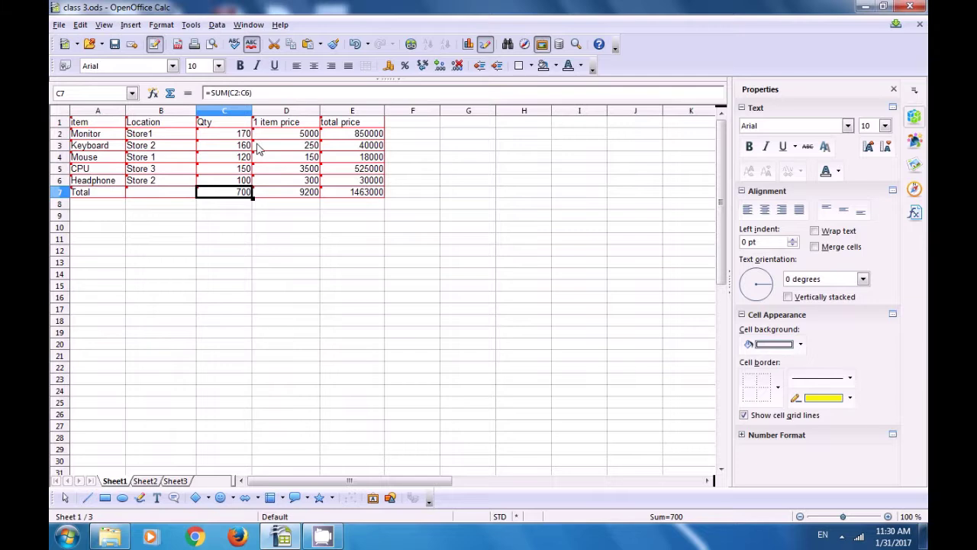
- Turn off change recording for the document, discarding the change information, and check Sheet1 and Sheet2 for change marks
{"action": "key", "text": "ctrl+Page_Down"}
{"action": "left_click", "coordinate": [80, 24]}
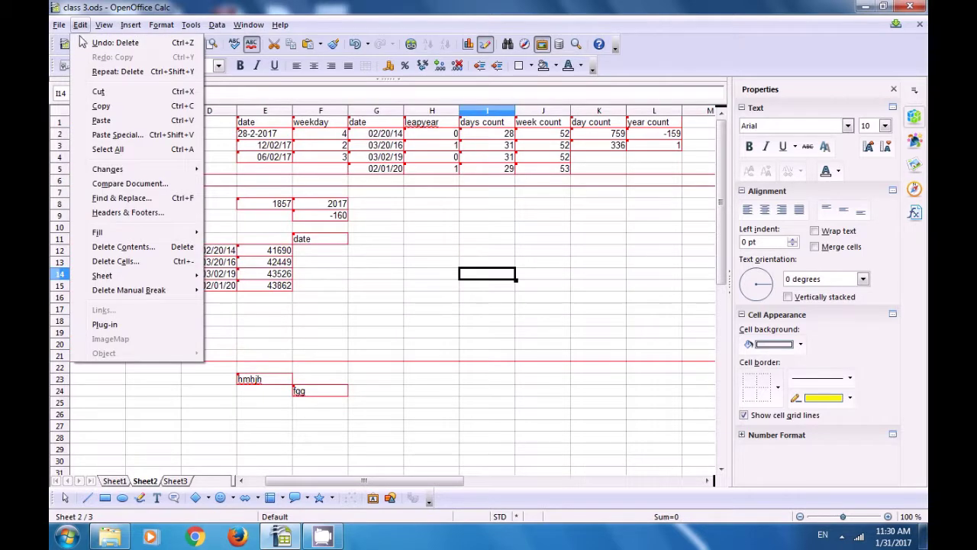
{"action": "mouse_move", "coordinate": [111, 173]}
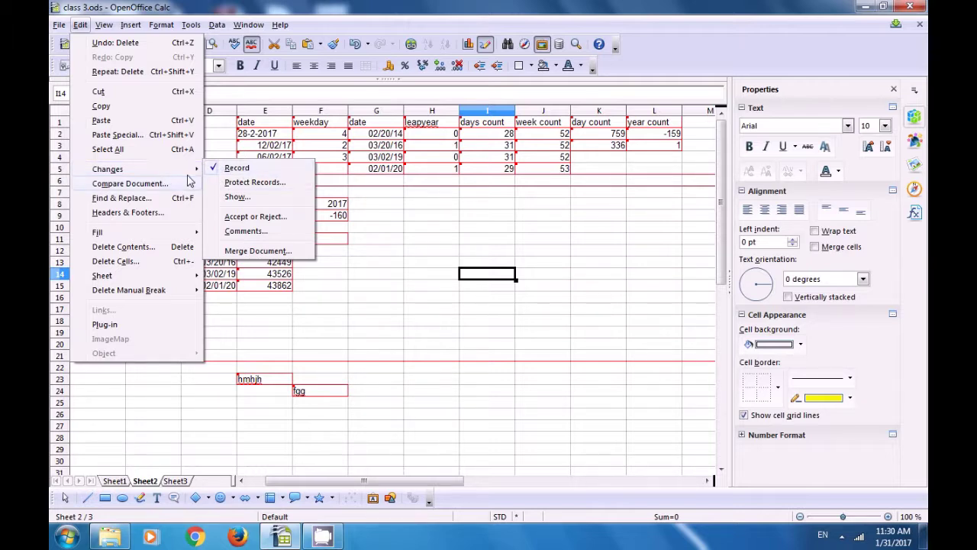
{"action": "left_click", "coordinate": [236, 168]}
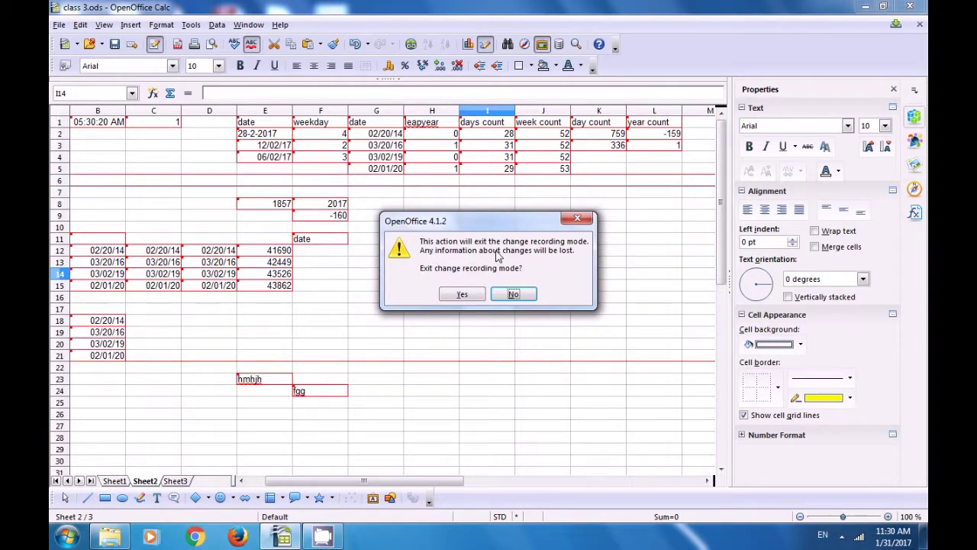
{"action": "left_click", "coordinate": [462, 295]}
{"action": "left_click", "coordinate": [393, 279]}
{"action": "scroll", "coordinate": [298, 145], "scroll_direction": "down", "scroll_amount": 1}
{"action": "scroll", "coordinate": [294, 151], "scroll_direction": "up", "scroll_amount": 1}
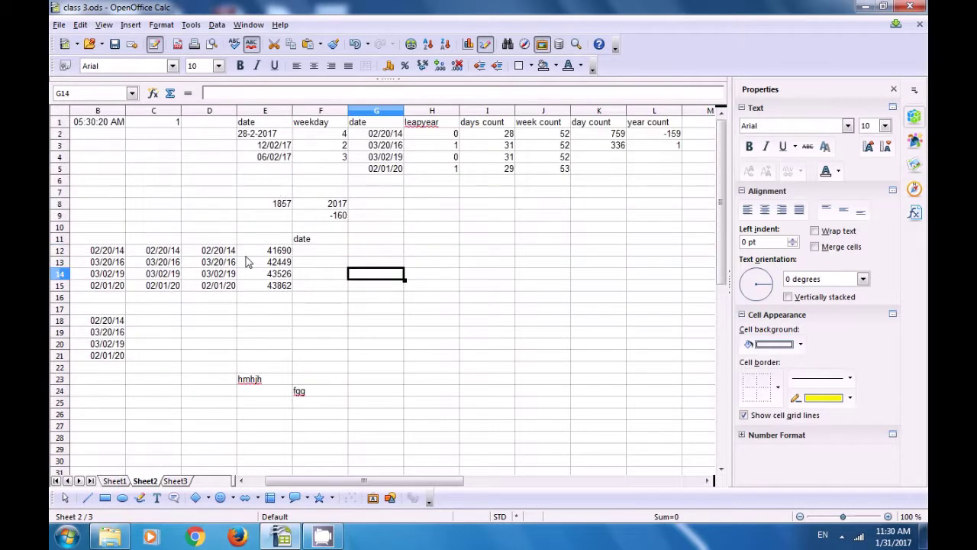
{"action": "left_click", "coordinate": [115, 481]}
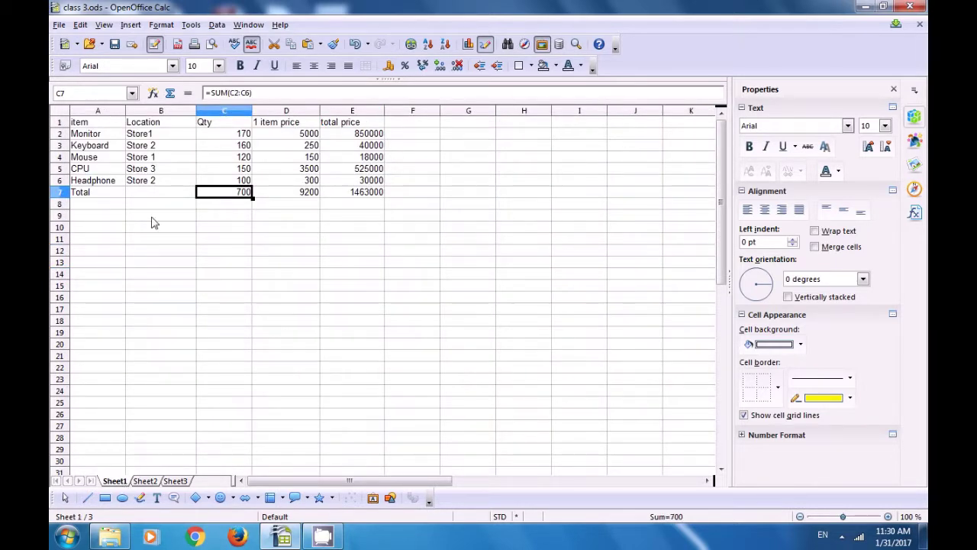
{"action": "left_click", "coordinate": [145, 481]}
{"action": "left_click", "coordinate": [403, 218]}
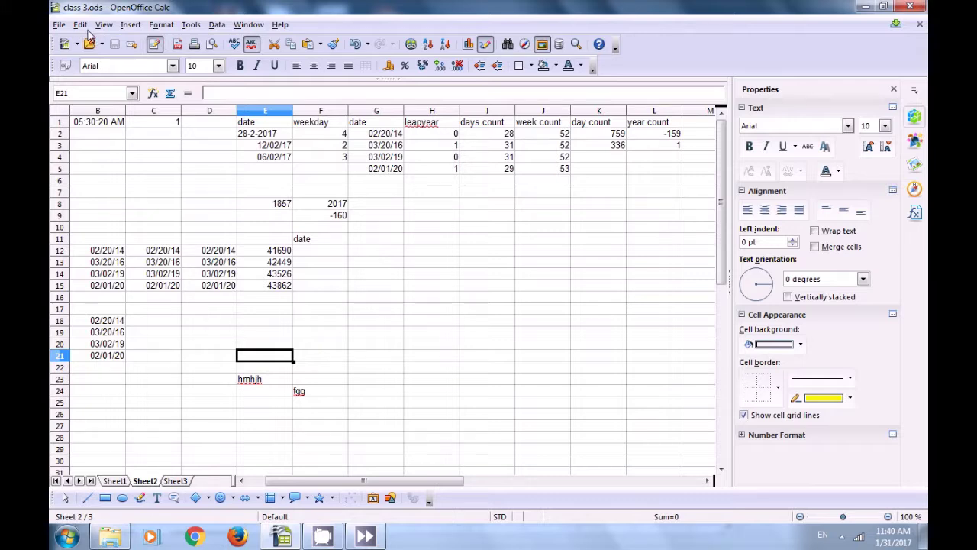
- Use Move/Copy Sheet to place Sheet2 before Sheet3 within the class 3 document, without copying it
{"action": "left_click", "coordinate": [81, 25]}
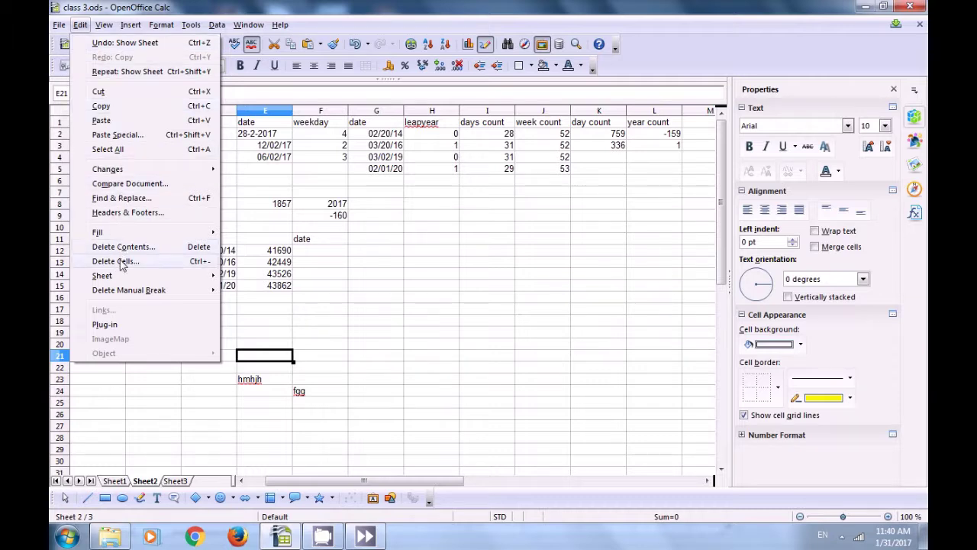
{"action": "mouse_move", "coordinate": [122, 279]}
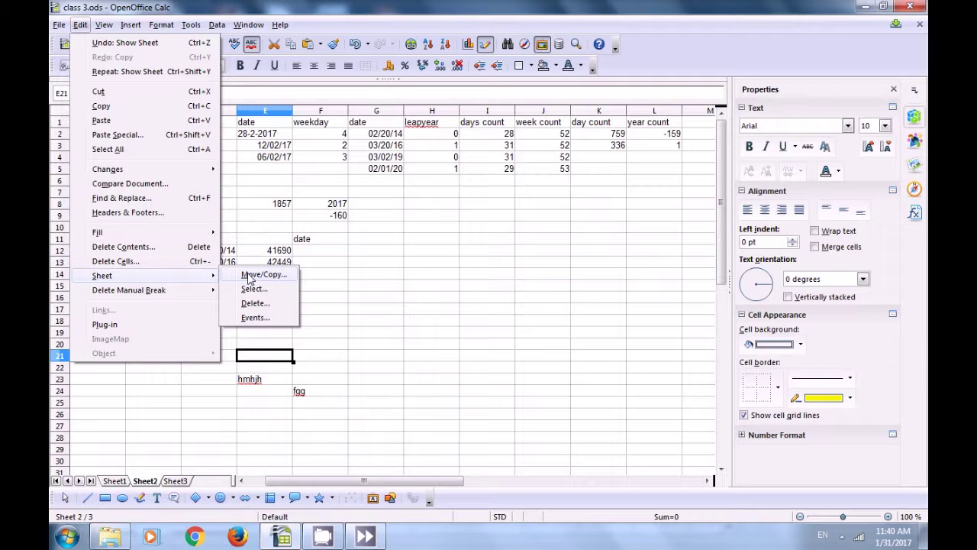
{"action": "left_click", "coordinate": [247, 278]}
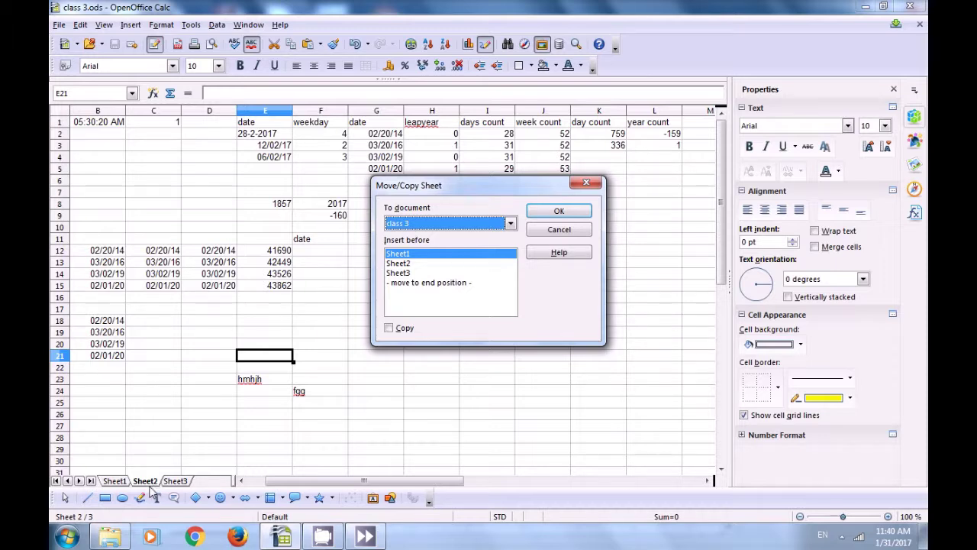
{"action": "left_click", "coordinate": [416, 282]}
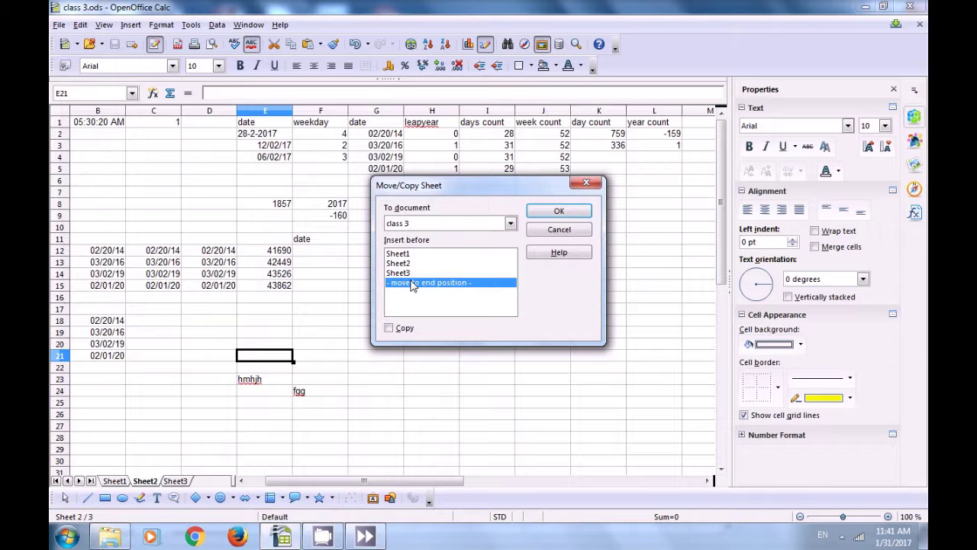
{"action": "key", "text": "Up"}
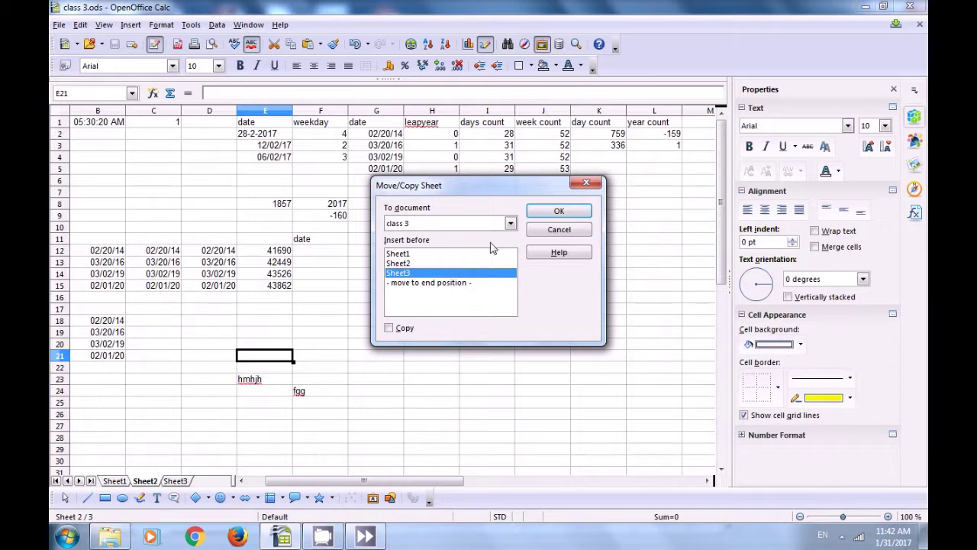
{"action": "left_click", "coordinate": [557, 212]}
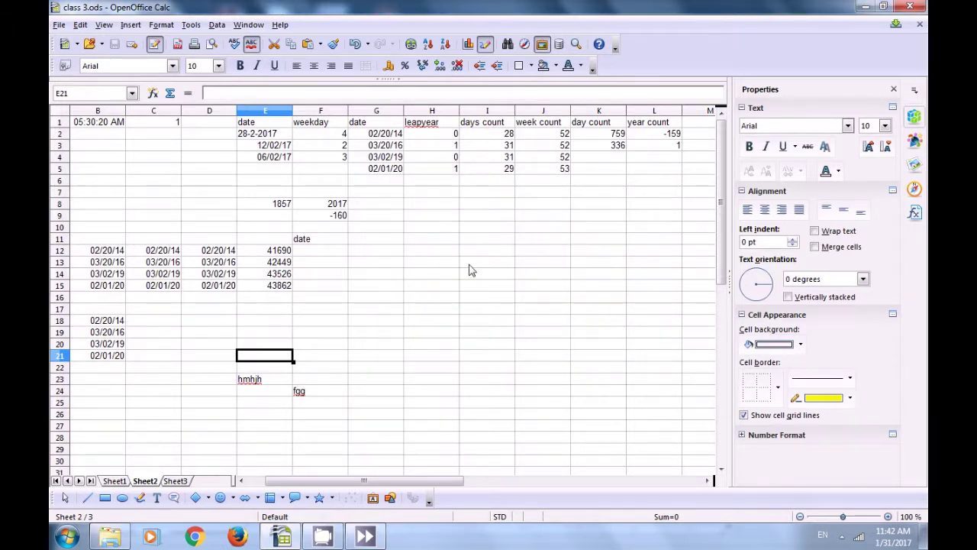
{"action": "left_click", "coordinate": [214, 391]}
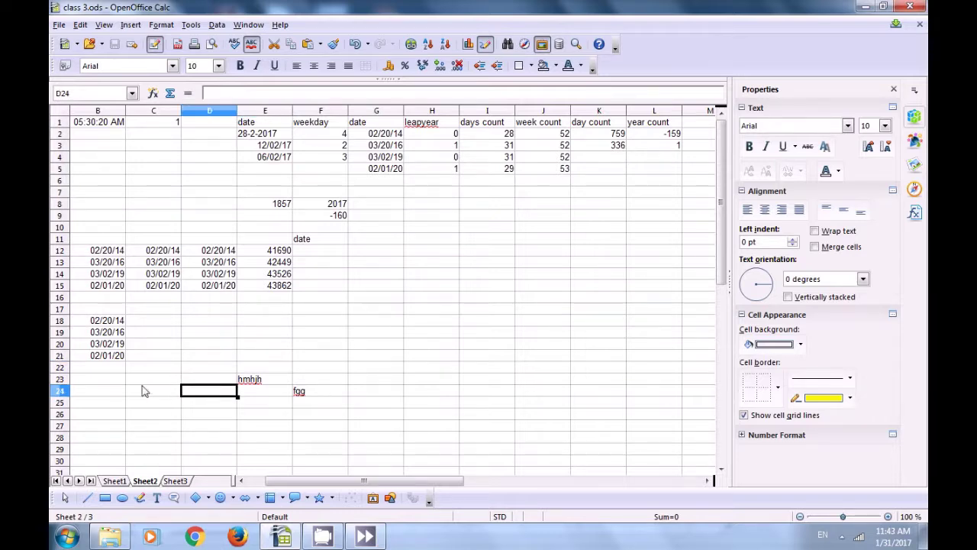
- Switch to Sheet1 by choosing it in the Select Sheets dialog
{"action": "left_click", "coordinate": [80, 25]}
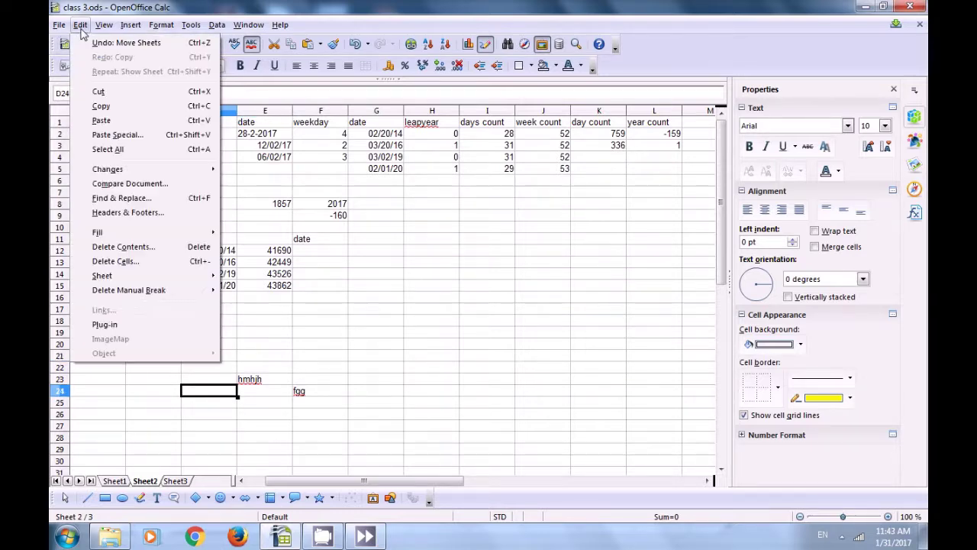
{"action": "mouse_move", "coordinate": [112, 279]}
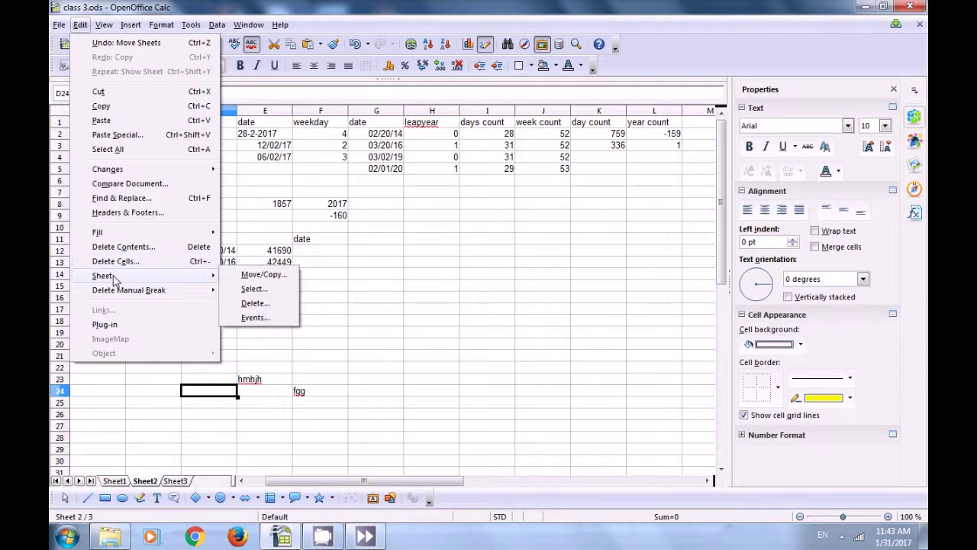
{"action": "left_click", "coordinate": [253, 288]}
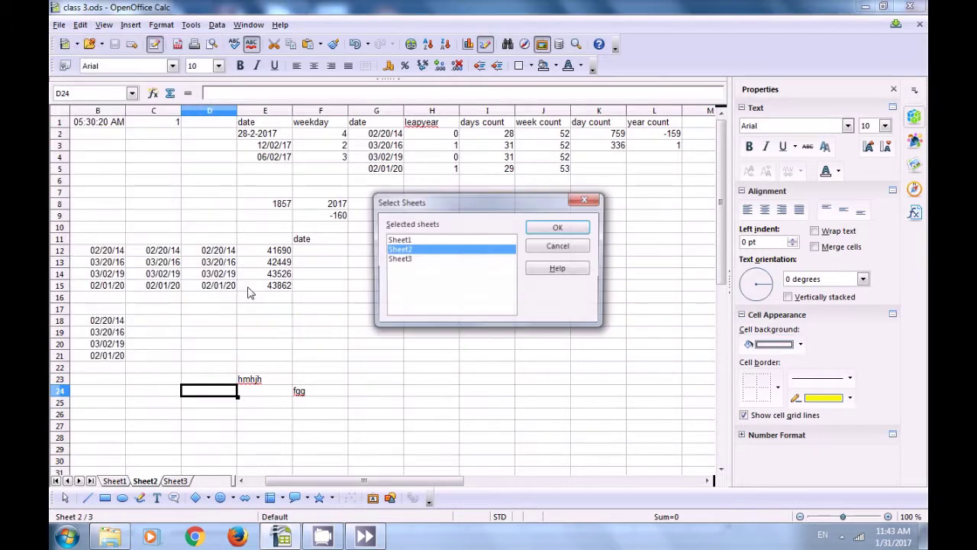
{"action": "left_click", "coordinate": [408, 260]}
{"action": "left_click", "coordinate": [404, 241]}
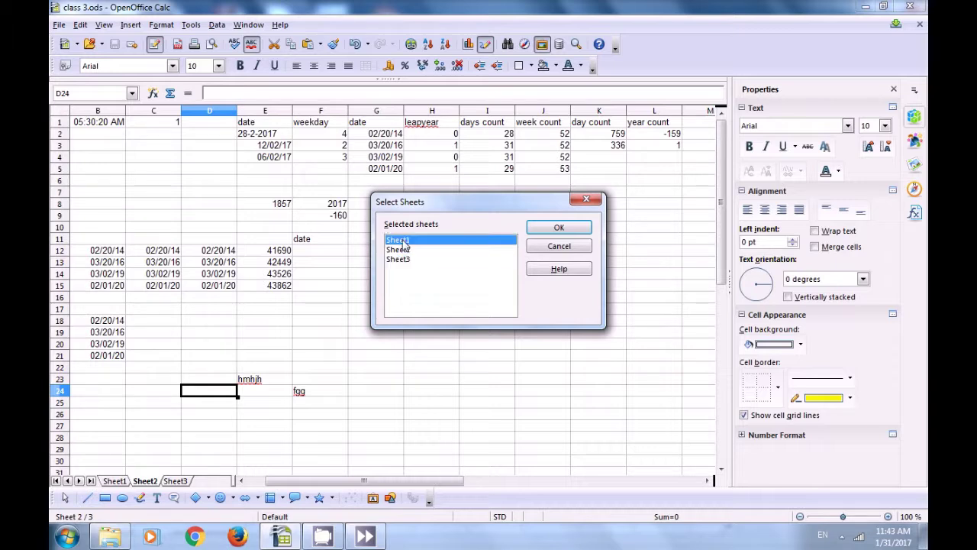
{"action": "left_click", "coordinate": [558, 228]}
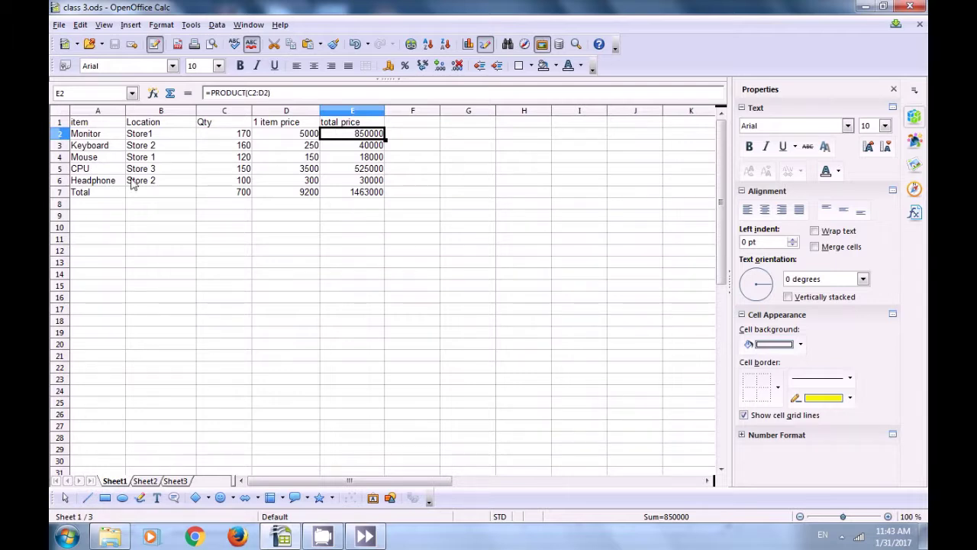
- Move Sheet1 to the end position of the class 3 document without making a copy
{"action": "left_click", "coordinate": [81, 24]}
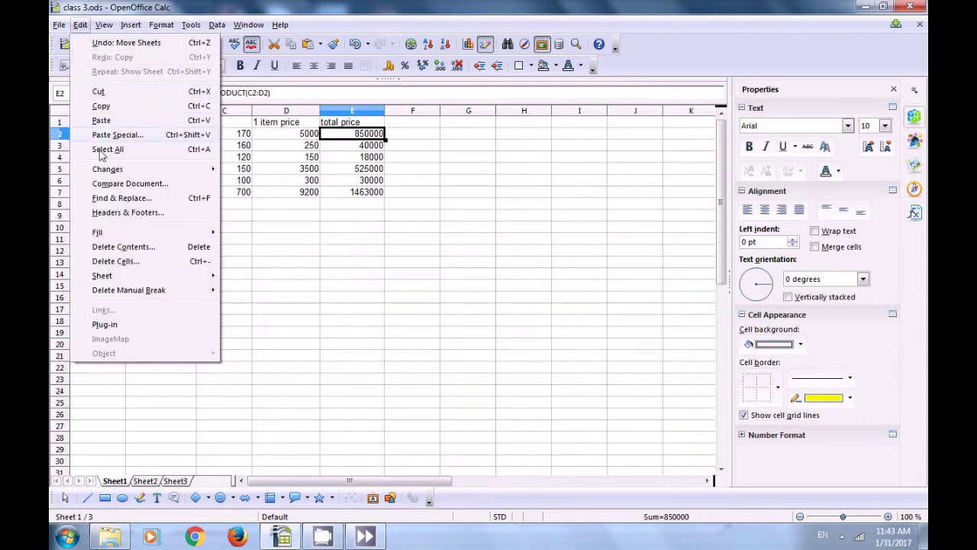
{"action": "mouse_move", "coordinate": [121, 277]}
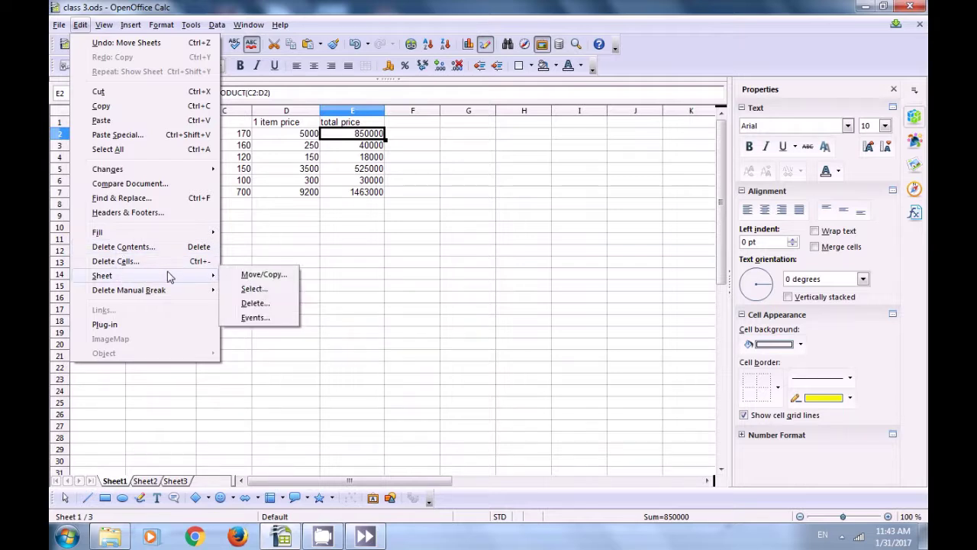
{"action": "left_click", "coordinate": [252, 275]}
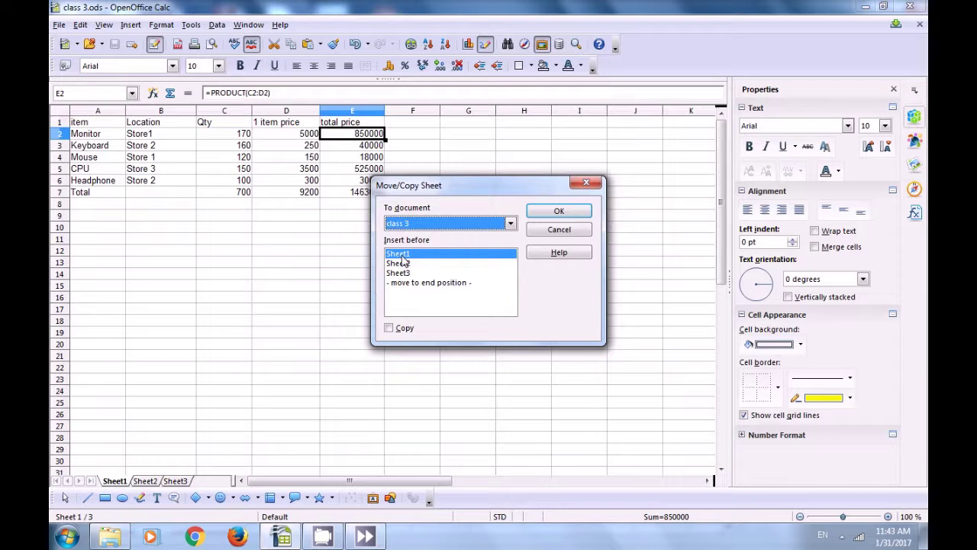
{"action": "left_click", "coordinate": [511, 223]}
{"action": "left_click", "coordinate": [493, 192]}
{"action": "left_click", "coordinate": [400, 264]}
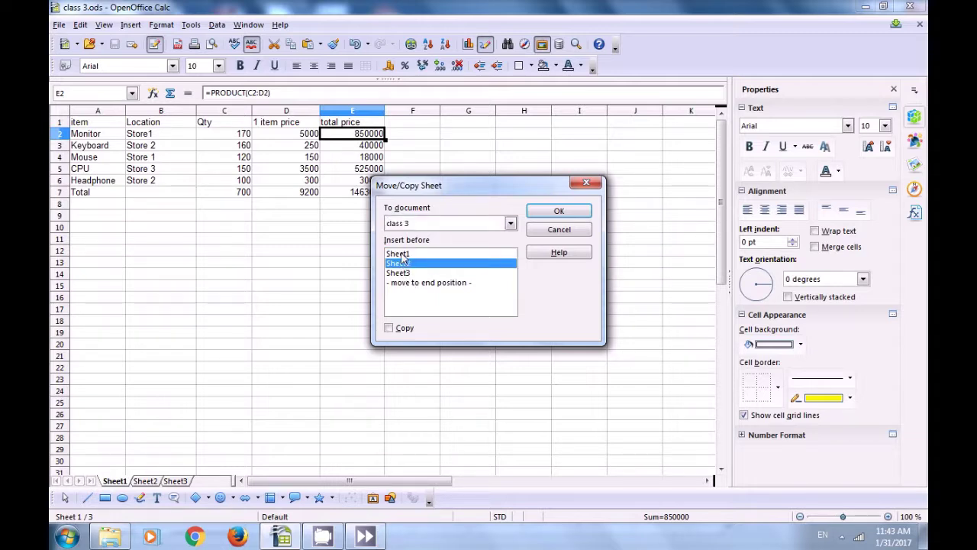
{"action": "left_click", "coordinate": [400, 255]}
{"action": "key", "text": "Down"}
{"action": "key", "text": "Down"}
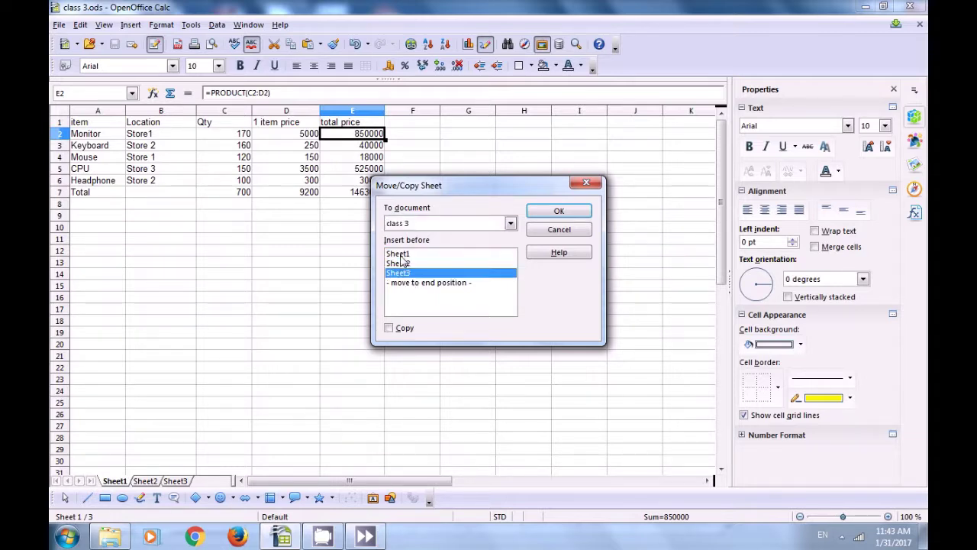
{"action": "key", "text": "Up"}
{"action": "key", "text": "Up"}
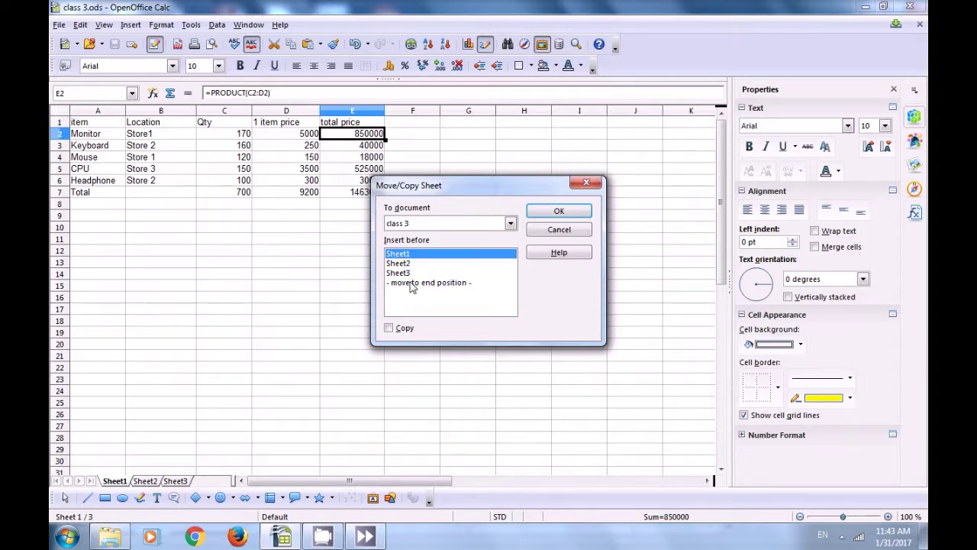
{"action": "left_click", "coordinate": [411, 284]}
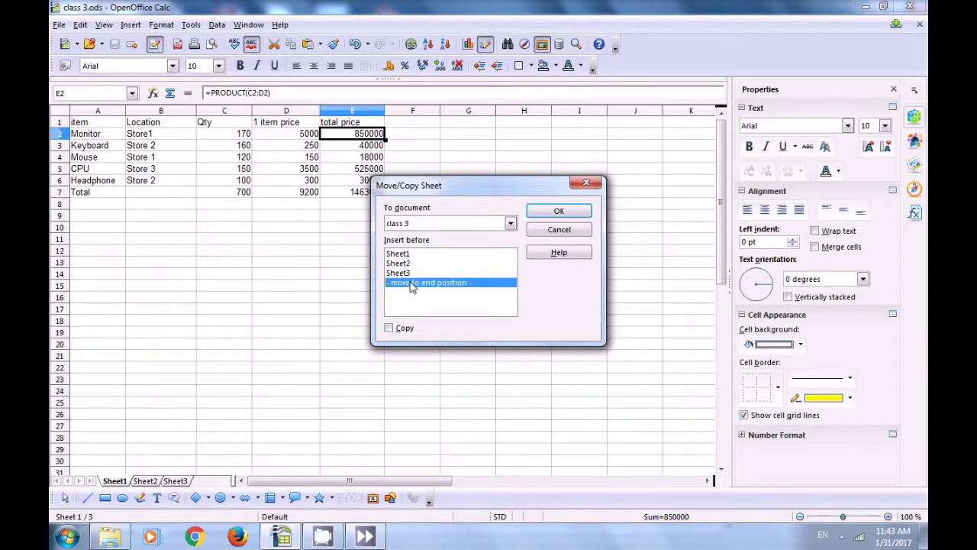
{"action": "left_click", "coordinate": [400, 254]}
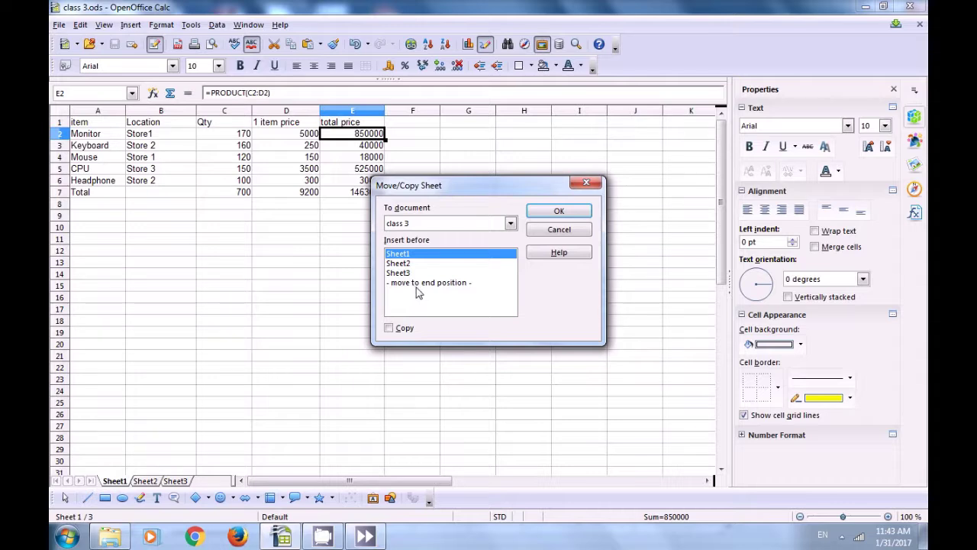
{"action": "left_click", "coordinate": [419, 283]}
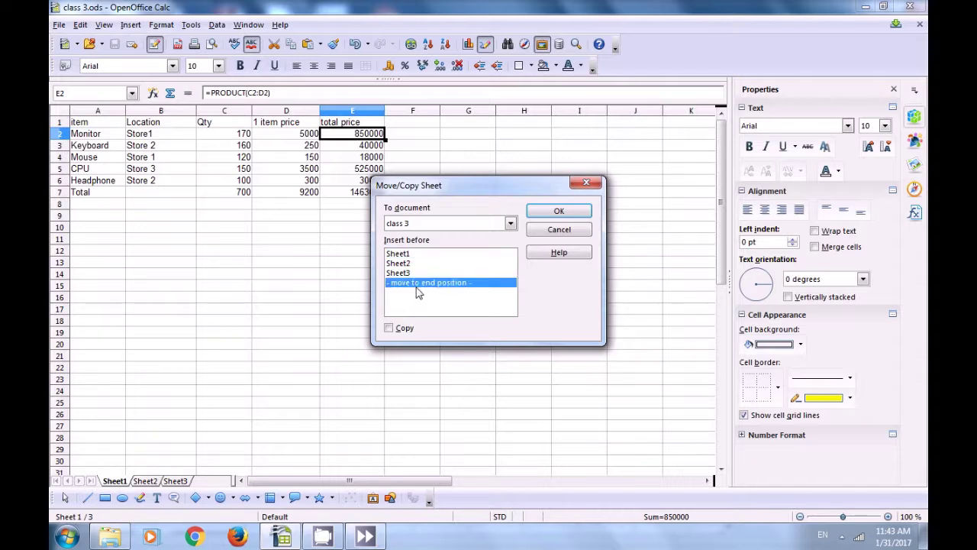
{"action": "left_click", "coordinate": [548, 213]}
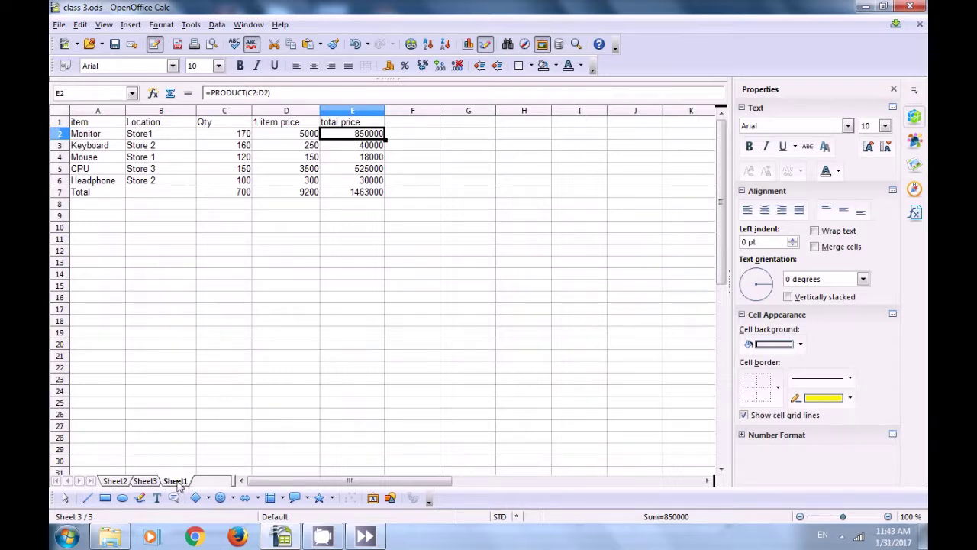
{"action": "left_click", "coordinate": [114, 481]}
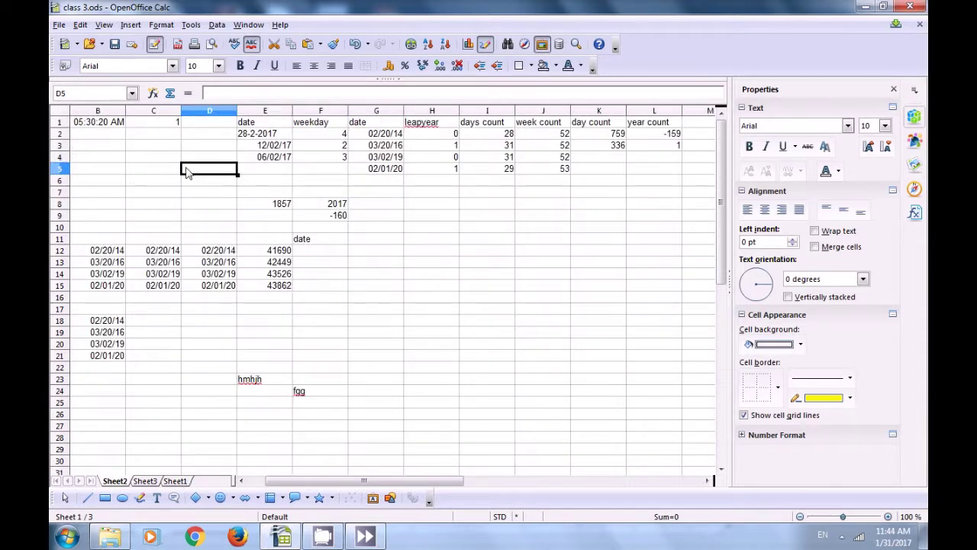
{"action": "left_click", "coordinate": [80, 25]}
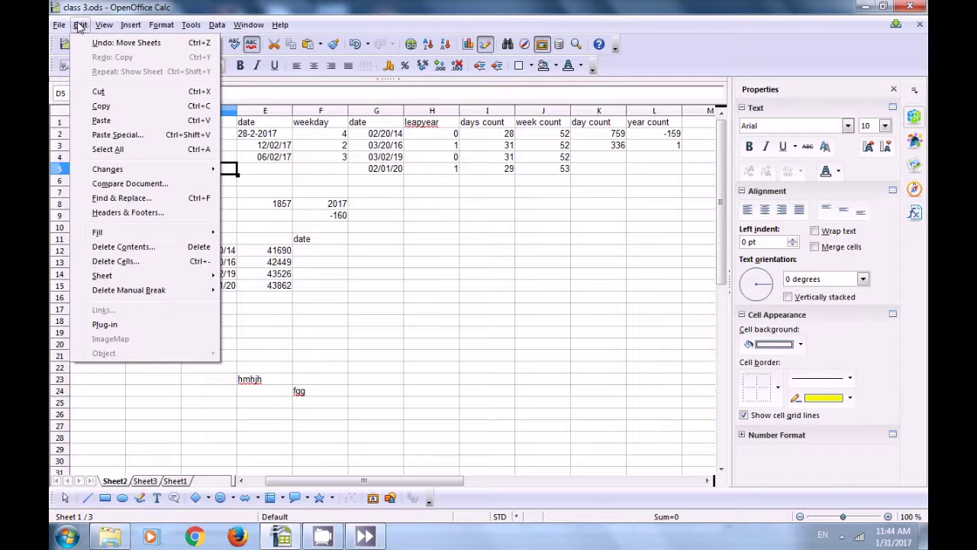
{"action": "left_click", "coordinate": [232, 260]}
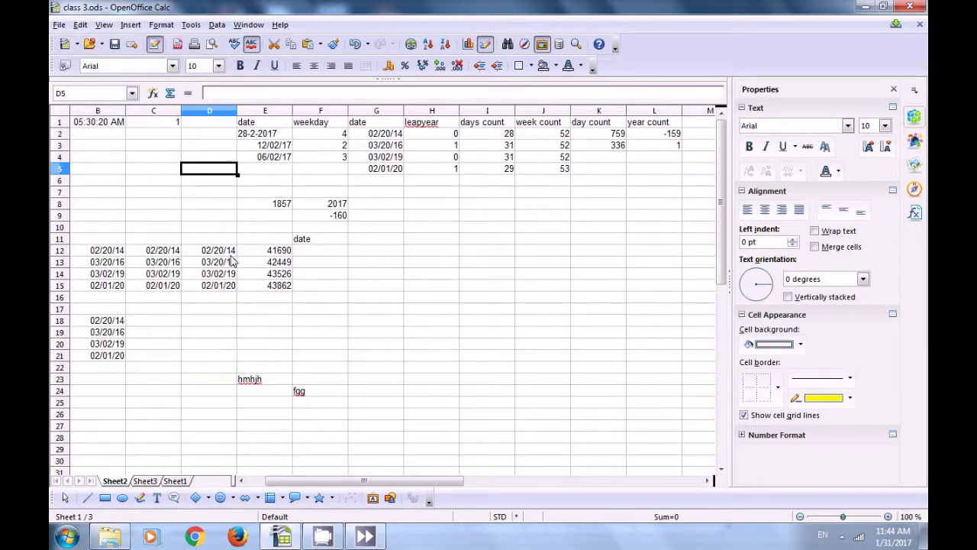
- Delete the empty Sheet3 from the class 3 document and confirm the deletion
{"action": "left_click", "coordinate": [150, 482]}
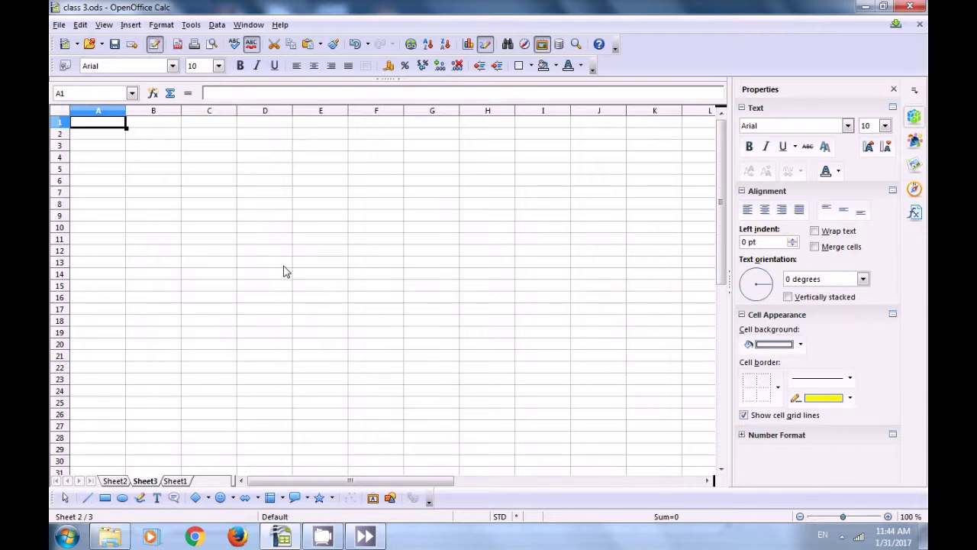
{"action": "left_click", "coordinate": [82, 26]}
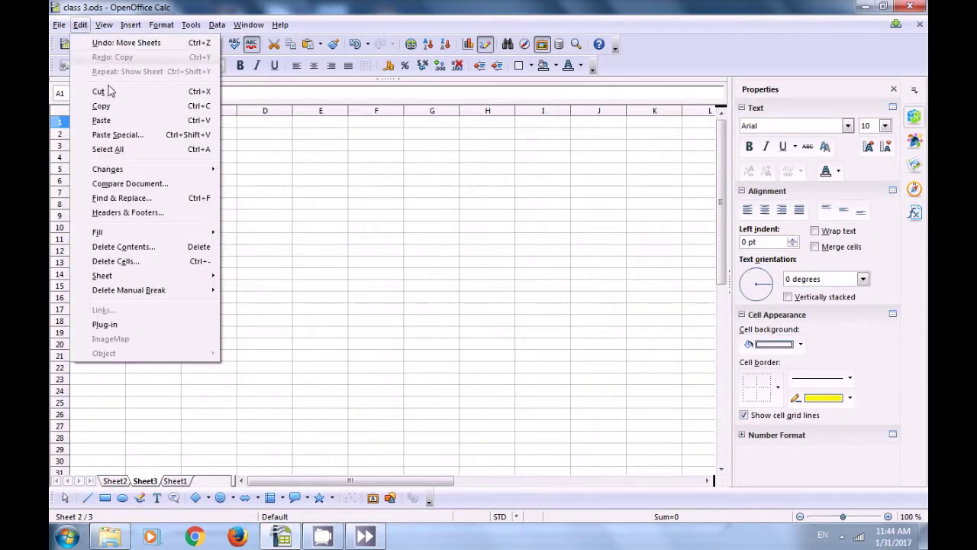
{"action": "mouse_move", "coordinate": [119, 277]}
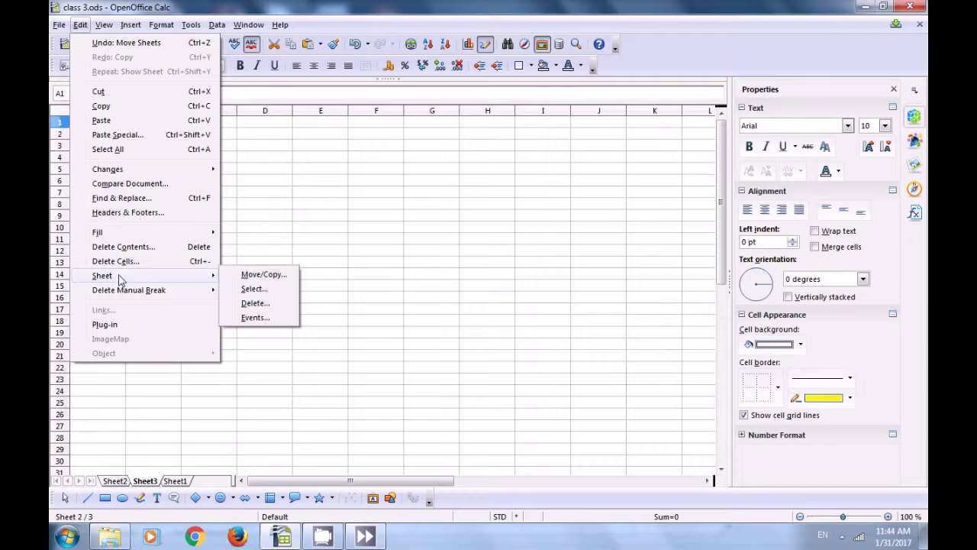
{"action": "left_click", "coordinate": [252, 304]}
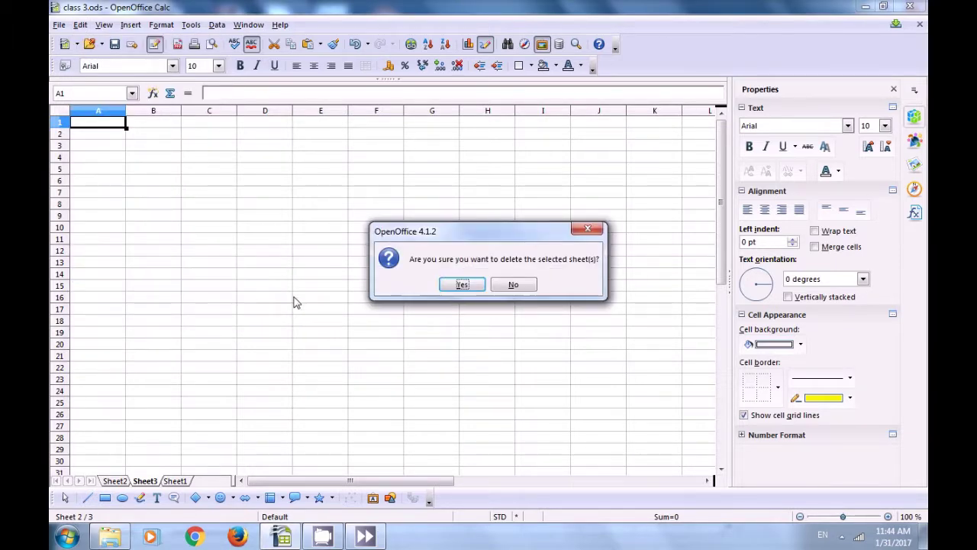
{"action": "left_click", "coordinate": [462, 285]}
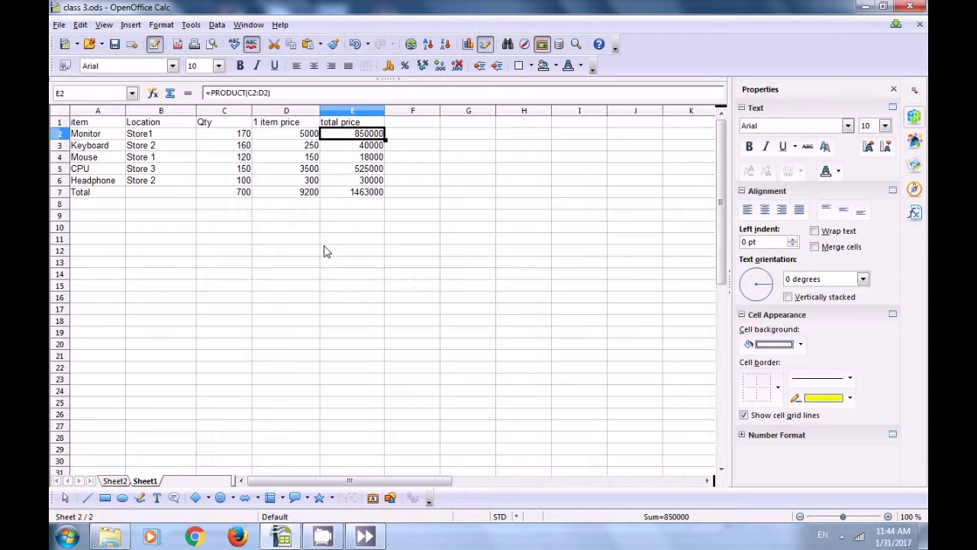
- Switch to Sheet2 and dismiss the script error
{"action": "left_click", "coordinate": [116, 481]}
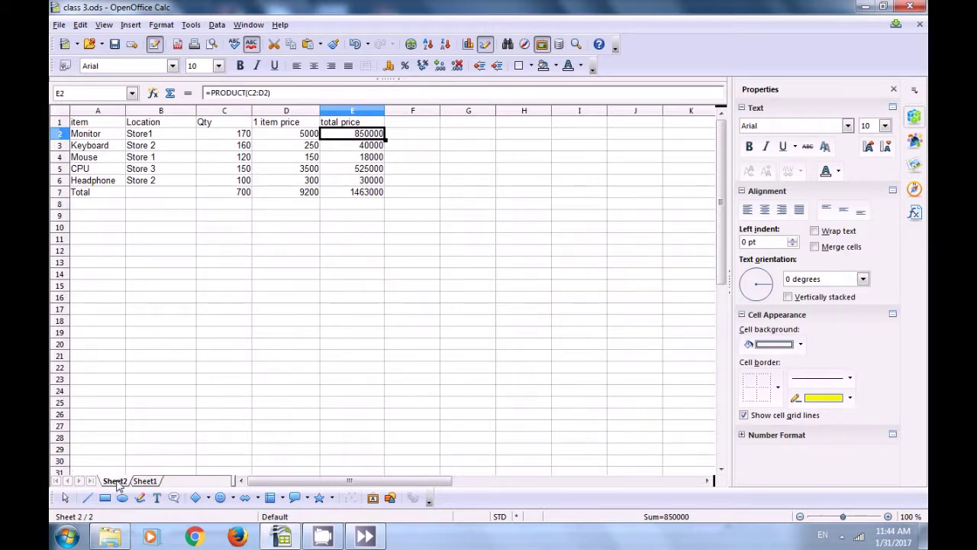
{"action": "left_click", "coordinate": [145, 480]}
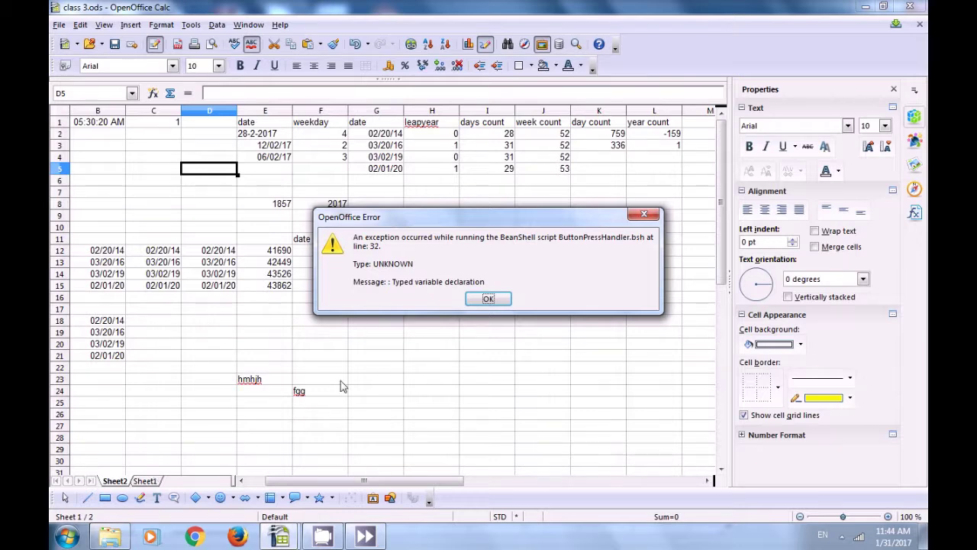
{"action": "left_click", "coordinate": [489, 298]}
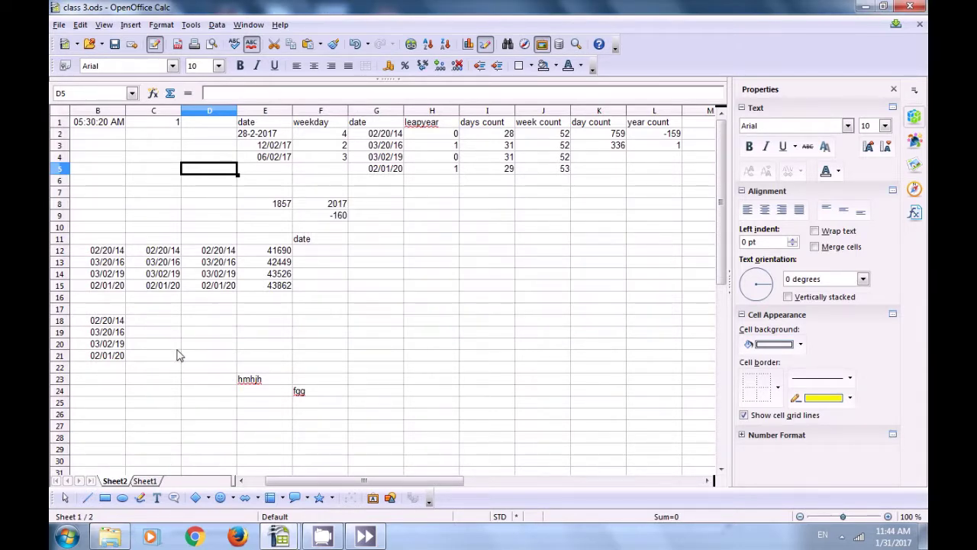
- Open the event assignments of Sheet2 and look at the Macro Selector for the Double click event without choosing a macro
{"action": "left_click", "coordinate": [81, 26]}
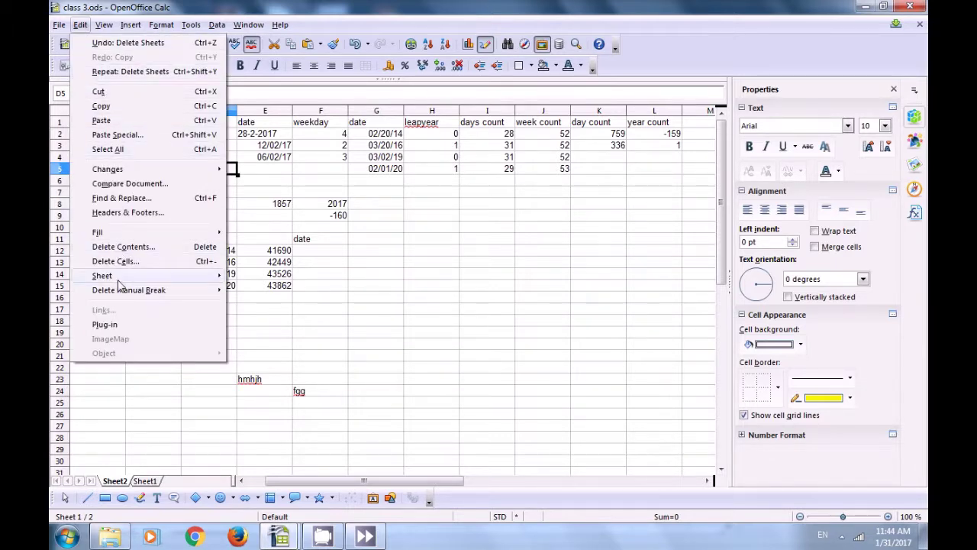
{"action": "mouse_move", "coordinate": [119, 283]}
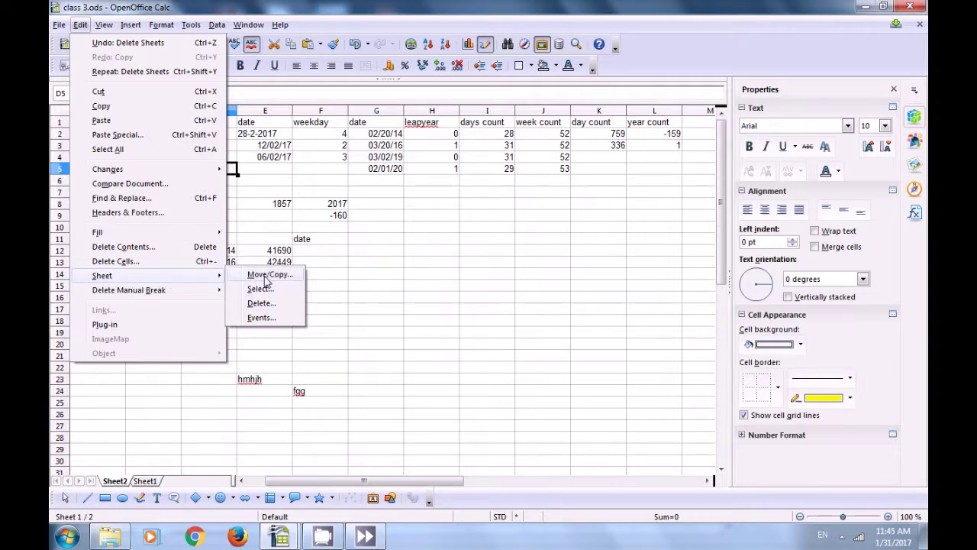
{"action": "left_click", "coordinate": [260, 316]}
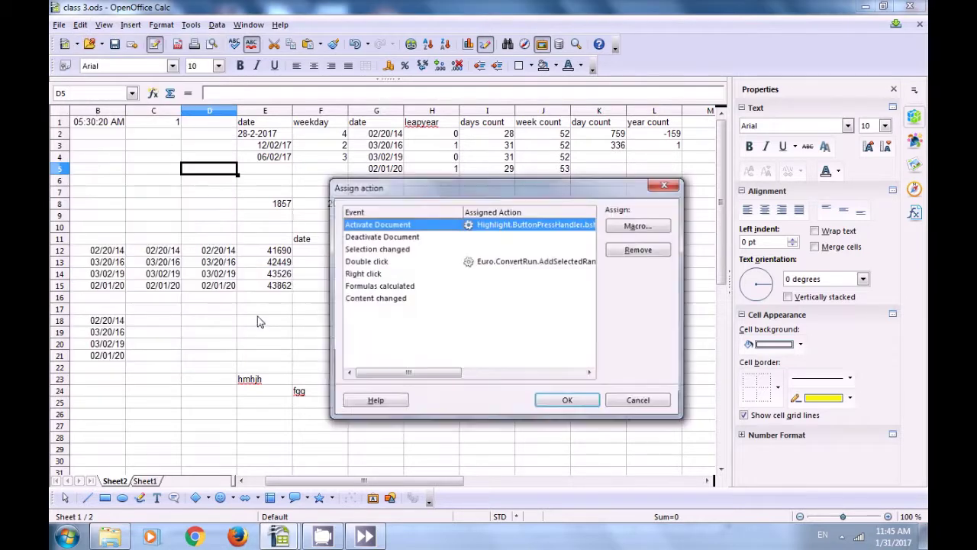
{"action": "left_click", "coordinate": [362, 238]}
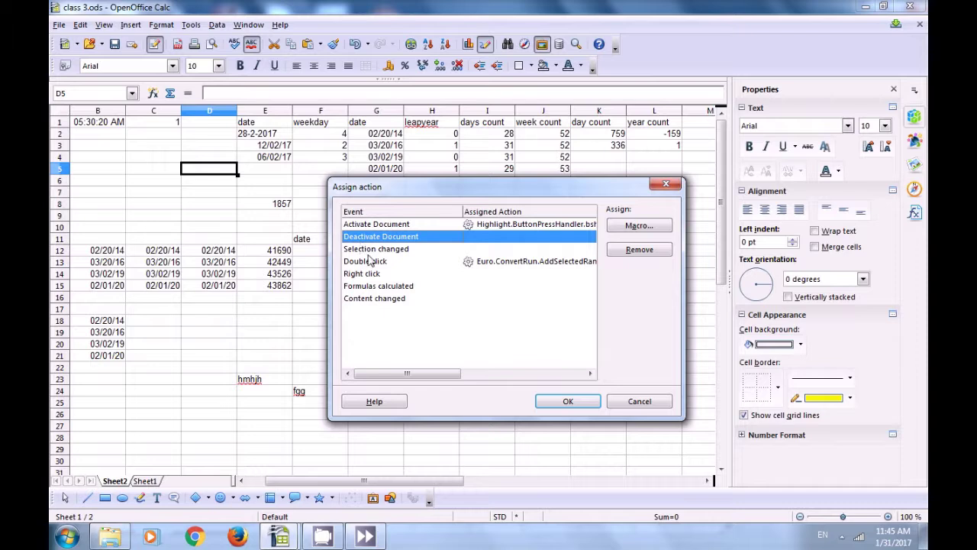
{"action": "left_click", "coordinate": [369, 250]}
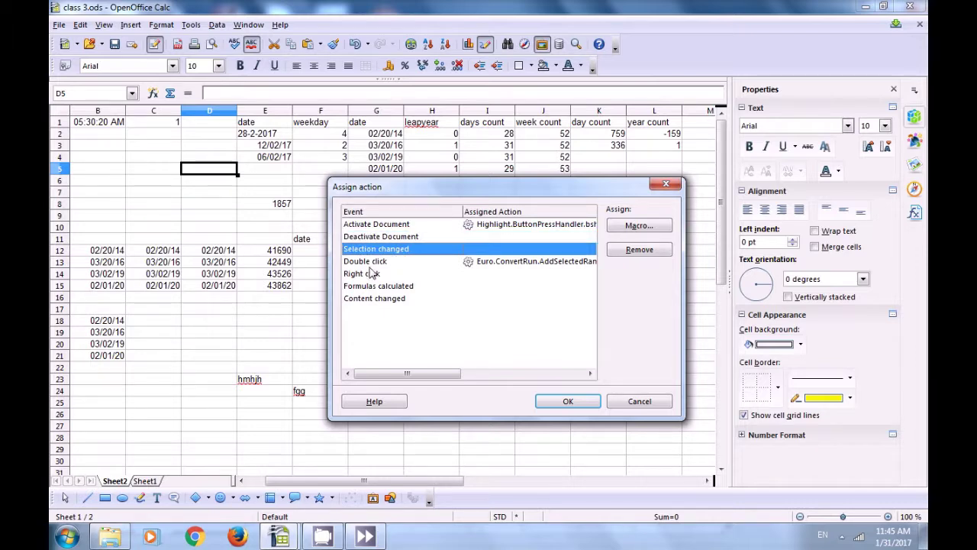
{"action": "double_click", "coordinate": [364, 262]}
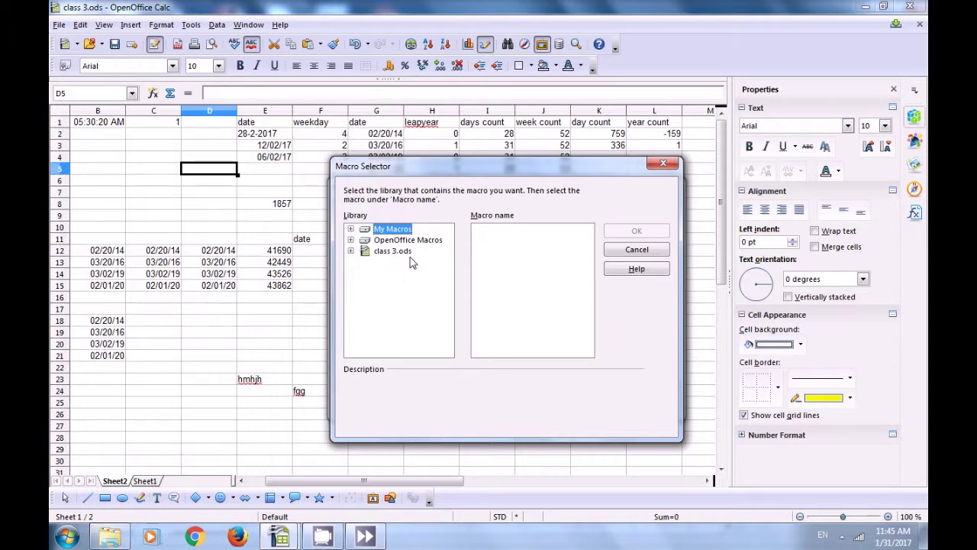
{"action": "left_click", "coordinate": [661, 167]}
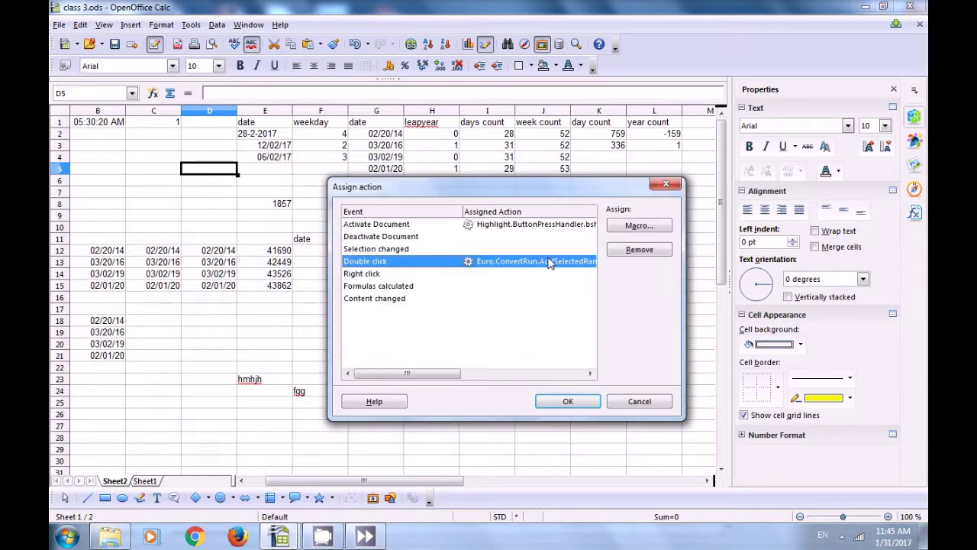
- Browse the OpenOffice Macros libraries, such as MemoryUsage and Schedule, for the Content changed event and close the selector without assigning a macro
{"action": "left_click", "coordinate": [355, 276]}
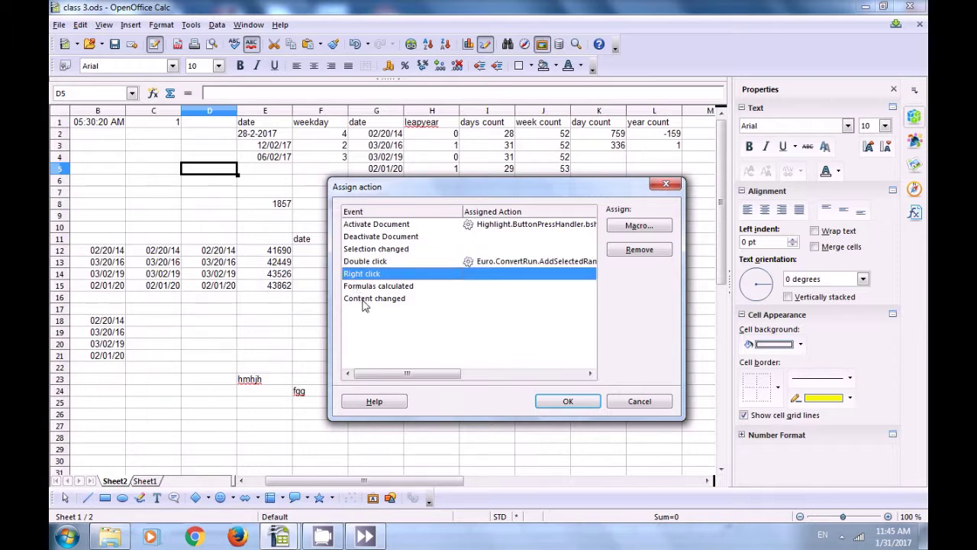
{"action": "double_click", "coordinate": [364, 299]}
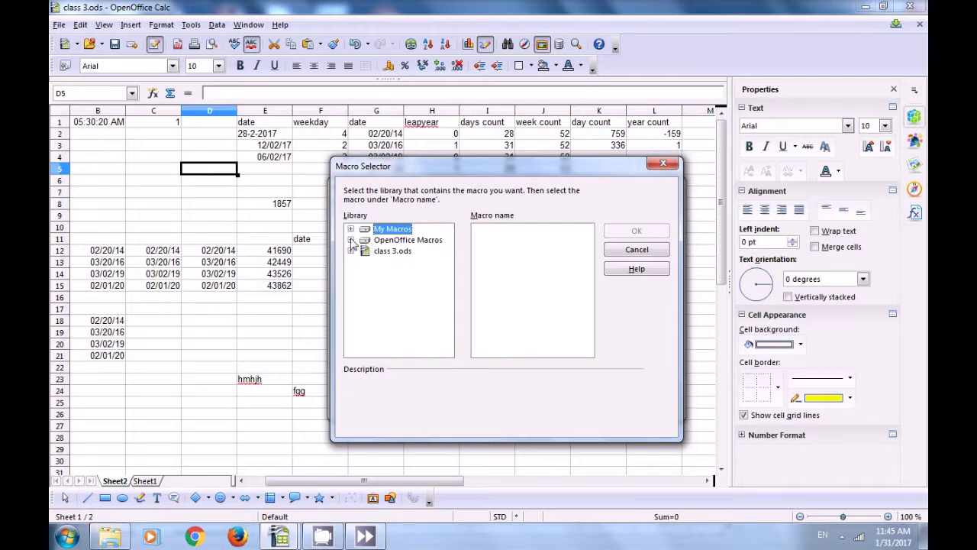
{"action": "left_click", "coordinate": [351, 240]}
{"action": "left_click", "coordinate": [410, 275]}
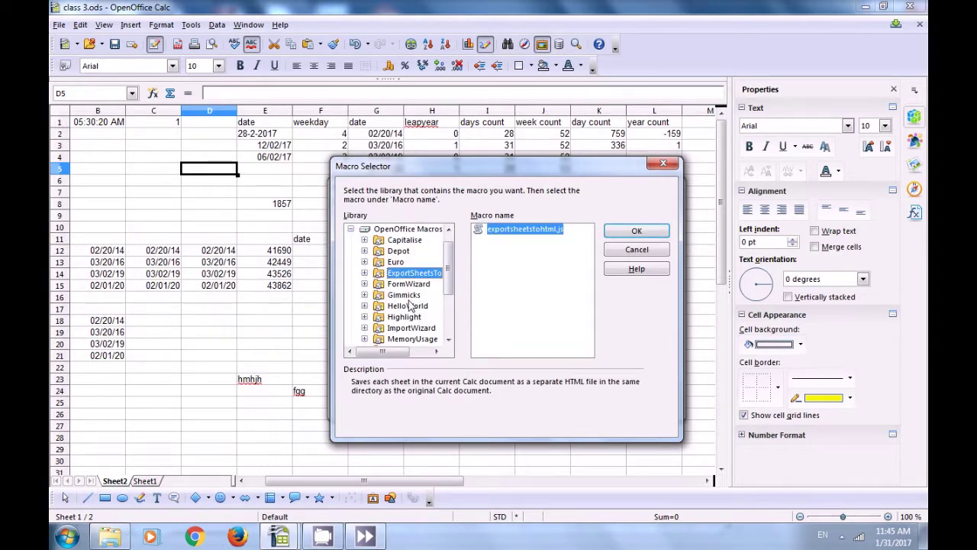
{"action": "scroll", "coordinate": [409, 305], "scroll_direction": "down", "scroll_amount": 2}
{"action": "left_click", "coordinate": [413, 284]}
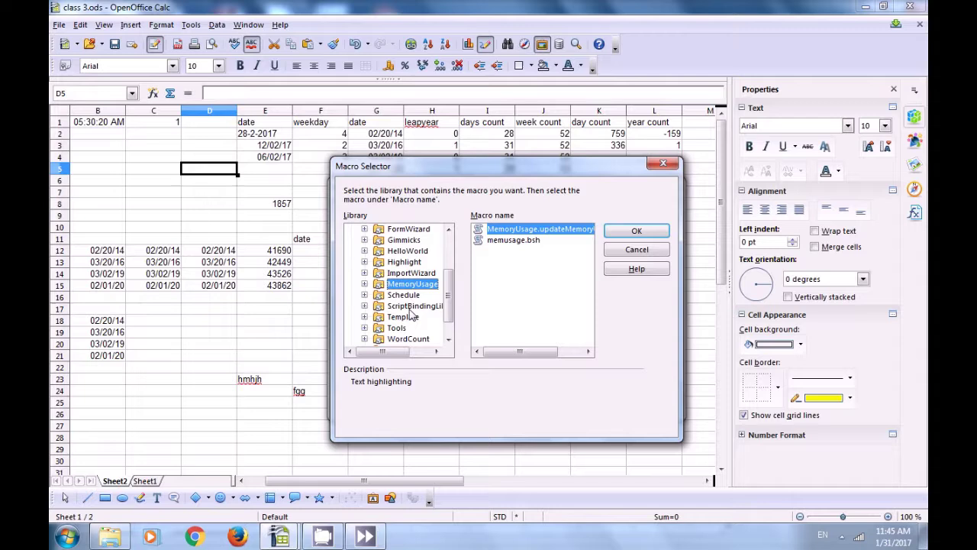
{"action": "left_click", "coordinate": [410, 316]}
{"action": "left_click", "coordinate": [406, 286]}
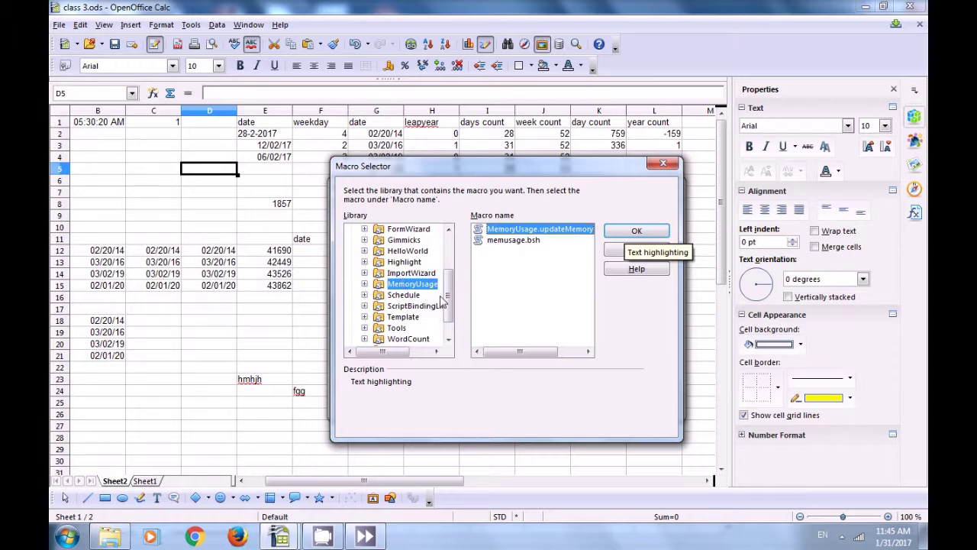
{"action": "key", "text": "Down"}
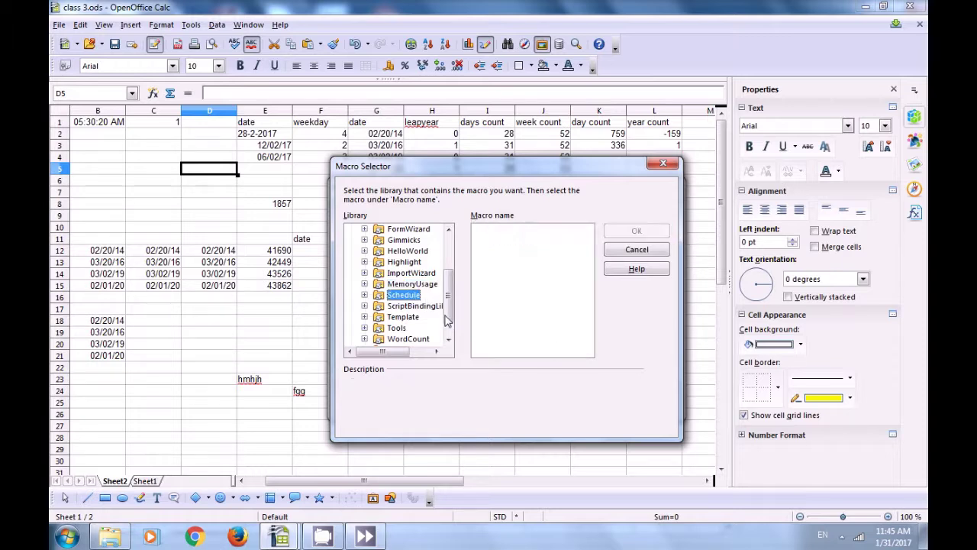
{"action": "left_click", "coordinate": [662, 162]}
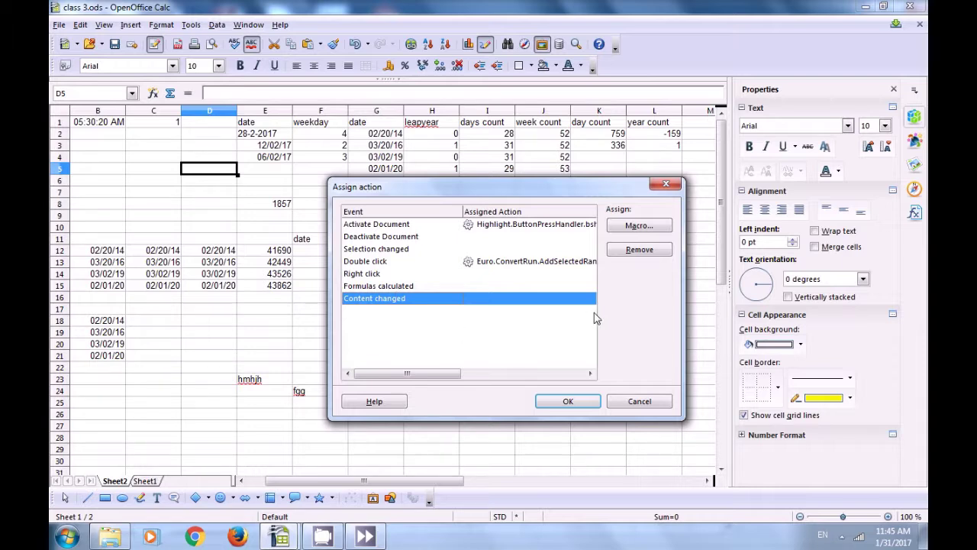
- Remove the macros assigned to Sheet2's Activate Document and Double click events and accept the changes
{"action": "left_click", "coordinate": [483, 222]}
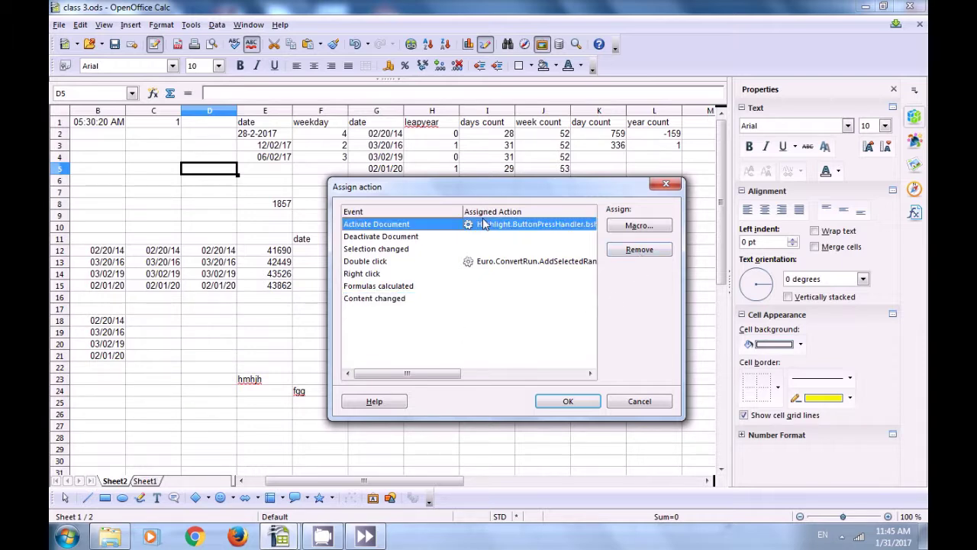
{"action": "left_click", "coordinate": [618, 252]}
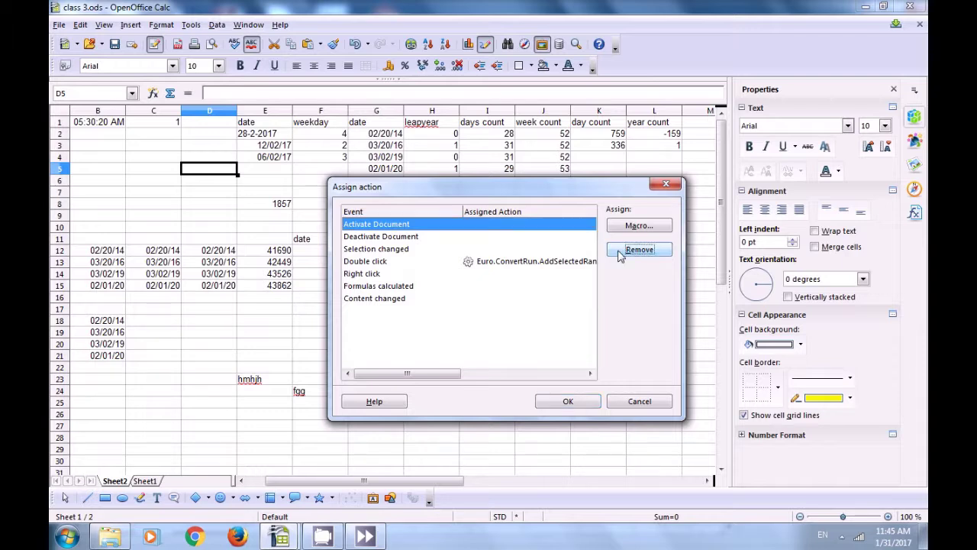
{"action": "left_click", "coordinate": [497, 266]}
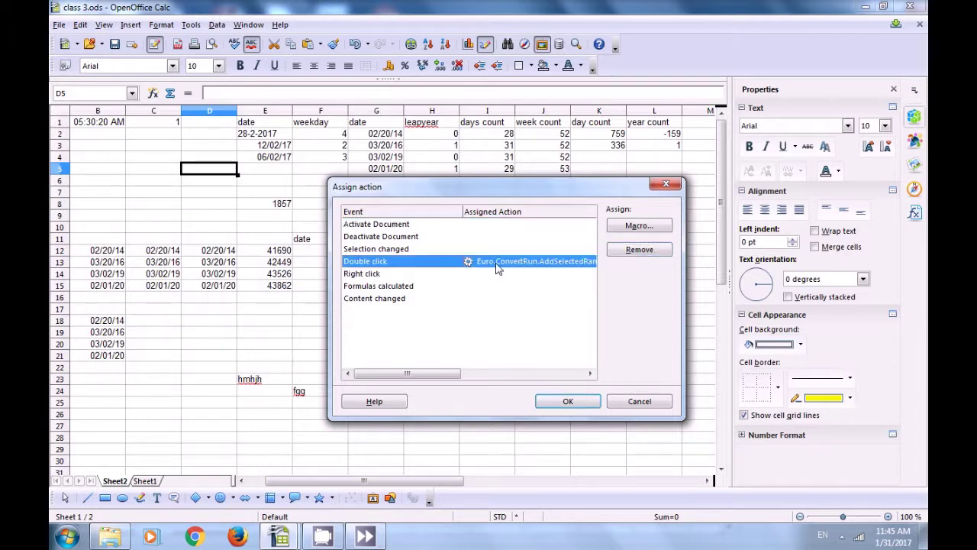
{"action": "left_click", "coordinate": [634, 252]}
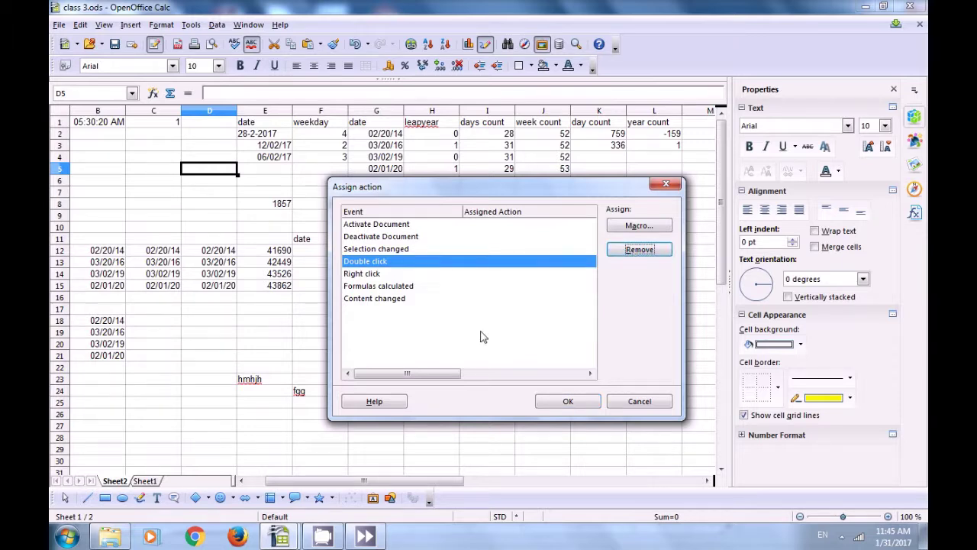
{"action": "left_click", "coordinate": [569, 401]}
{"action": "left_click", "coordinate": [226, 345]}
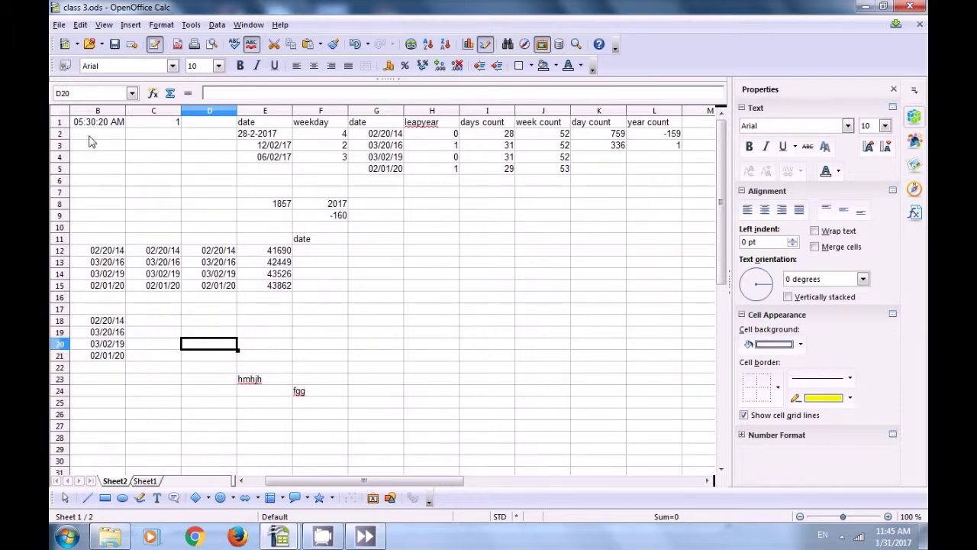
- Move Sheet2 out of class 3 into a new document, placing it at the end position without making a copy
{"action": "left_click", "coordinate": [80, 25]}
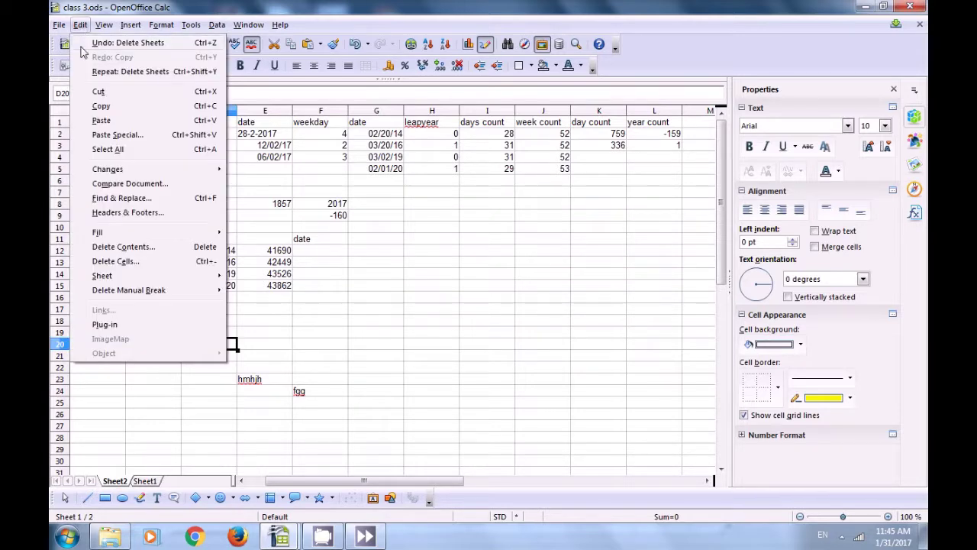
{"action": "mouse_move", "coordinate": [131, 278]}
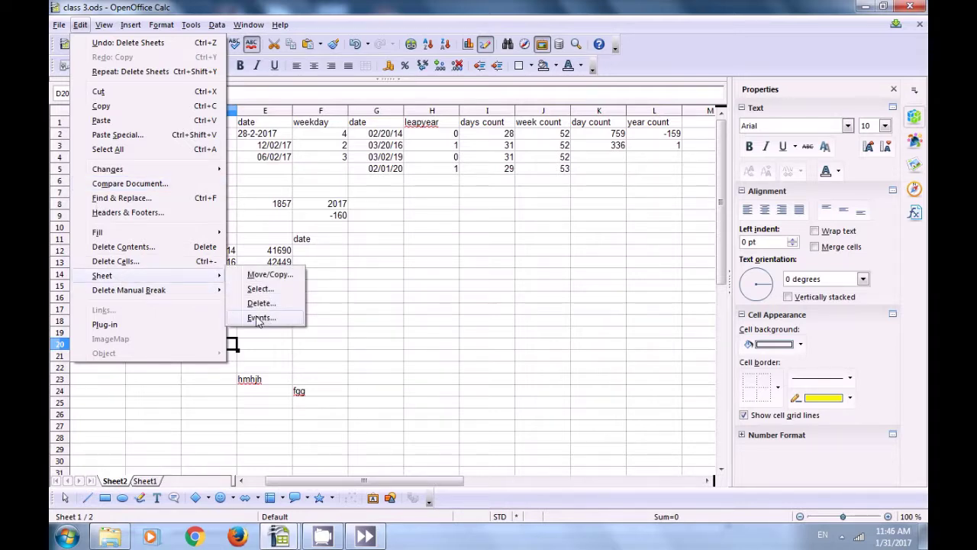
{"action": "left_click", "coordinate": [258, 274]}
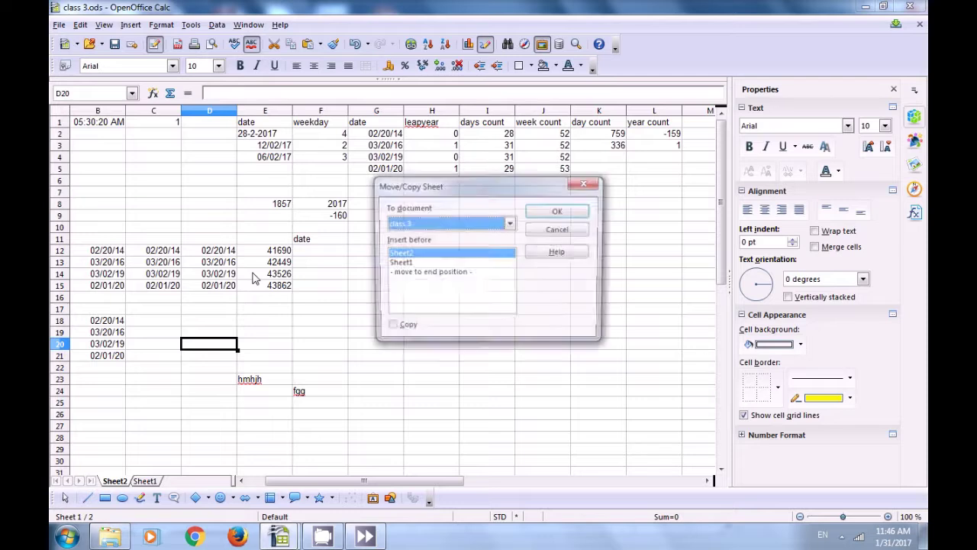
{"action": "left_click", "coordinate": [512, 223]}
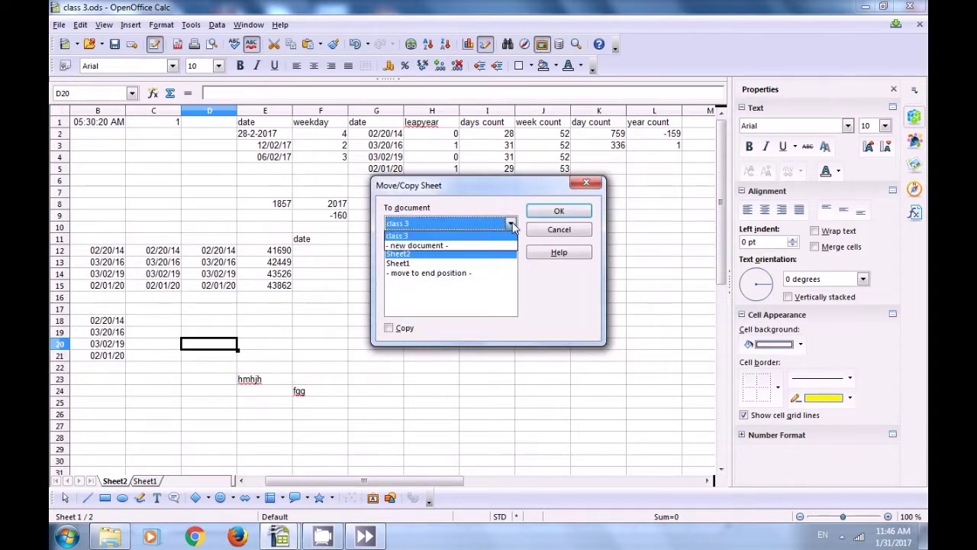
{"action": "left_click", "coordinate": [462, 246]}
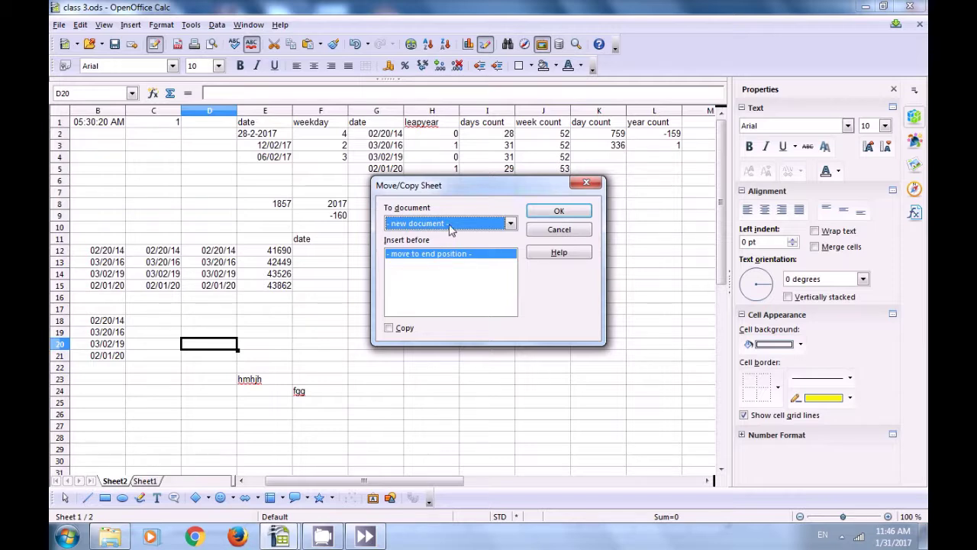
{"action": "left_click", "coordinate": [451, 230]}
{"action": "left_click", "coordinate": [441, 245]}
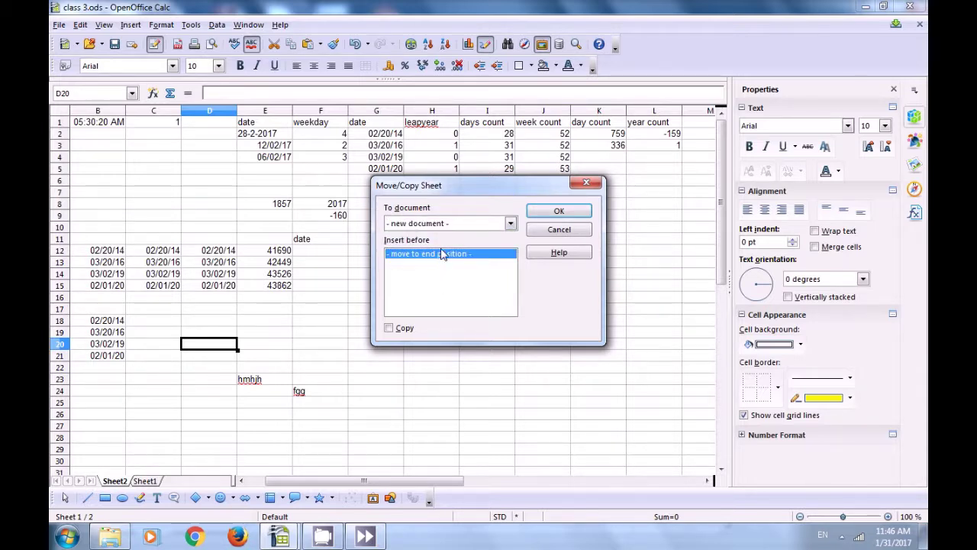
{"action": "left_click", "coordinate": [556, 213]}
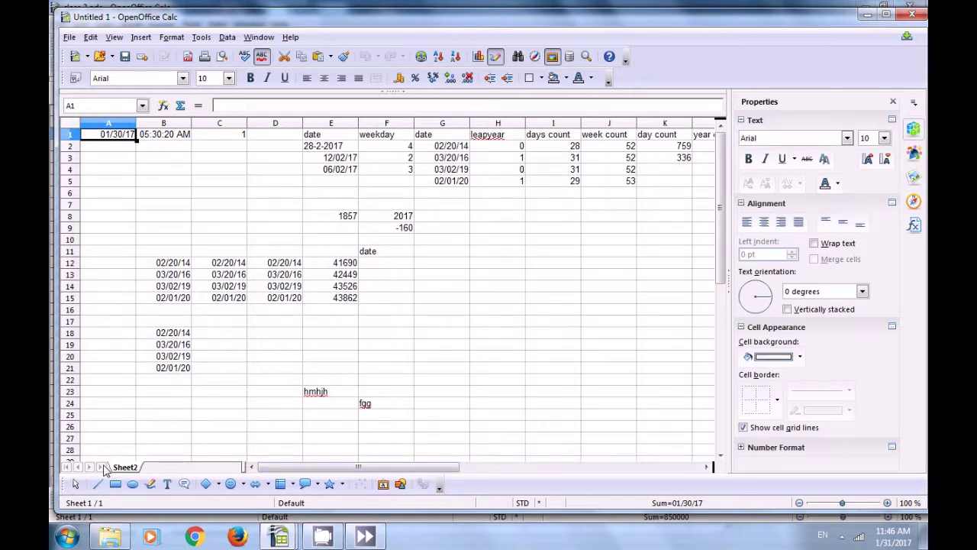
{"action": "left_click_drag", "start_coordinate": [394, 471], "coordinate": [359, 471]}
{"action": "left_click", "coordinate": [557, 333]}
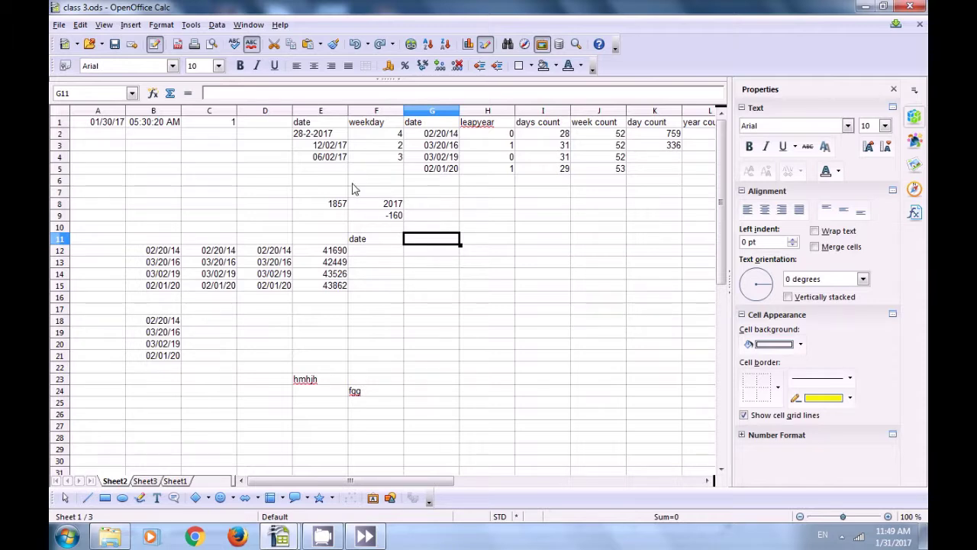
- Insert a manual row break above row 11 at cell G11 of Sheet2
{"action": "left_click", "coordinate": [130, 25]}
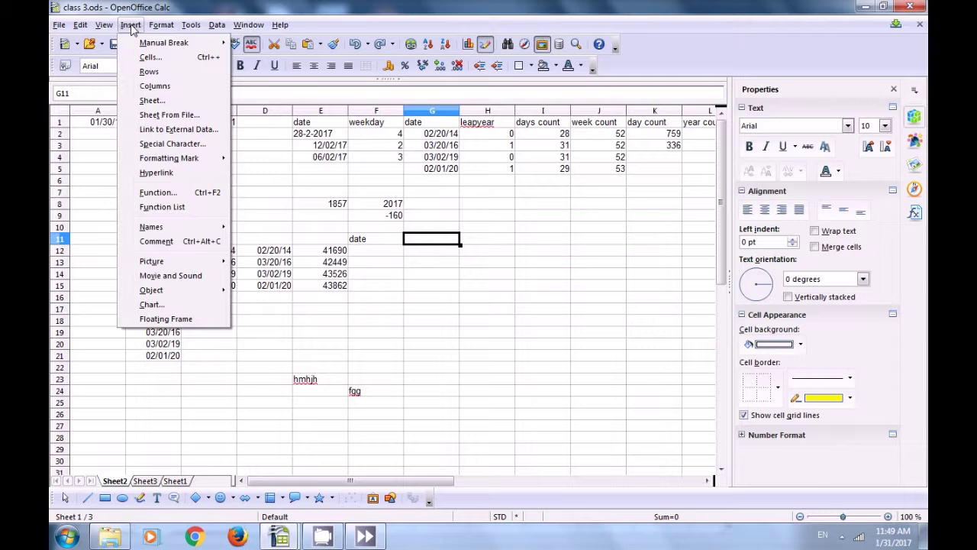
{"action": "mouse_move", "coordinate": [146, 45]}
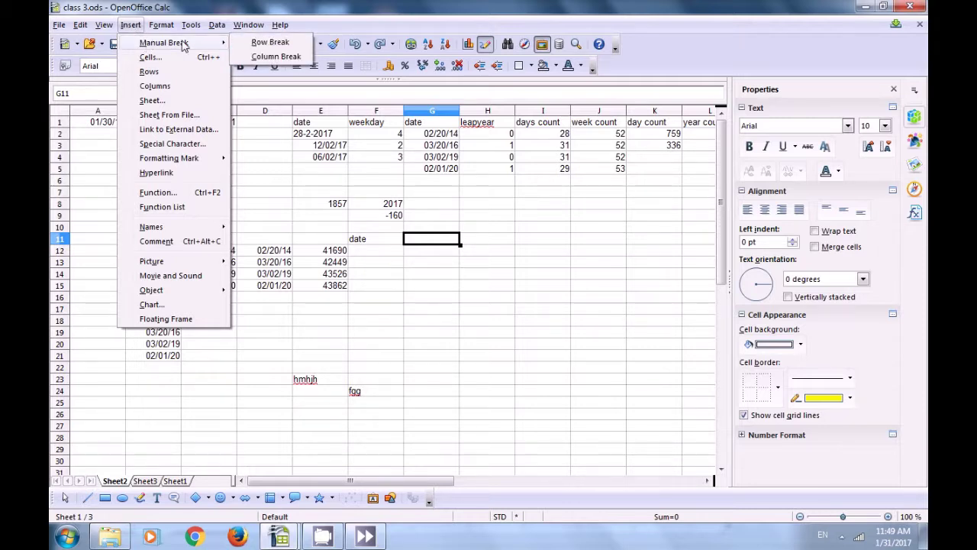
{"action": "left_click", "coordinate": [270, 44]}
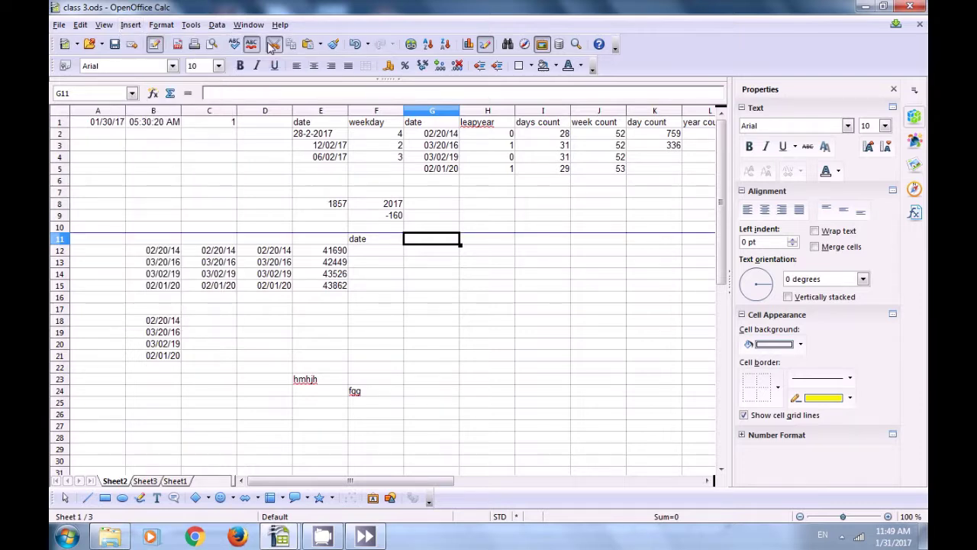
{"action": "left_click", "coordinate": [421, 254]}
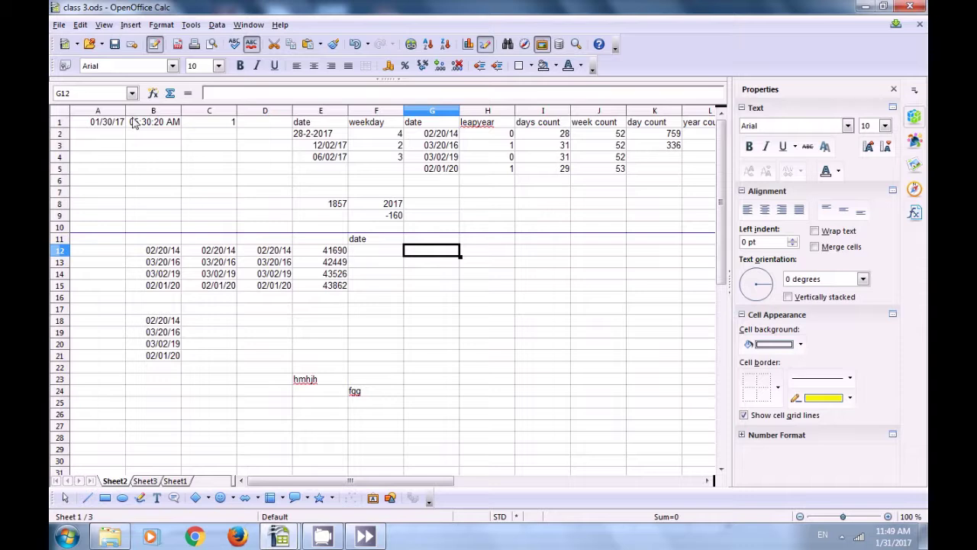
- Preview the printed pages to check how the row break splits Sheet2, and close the preview
{"action": "left_click", "coordinate": [59, 25]}
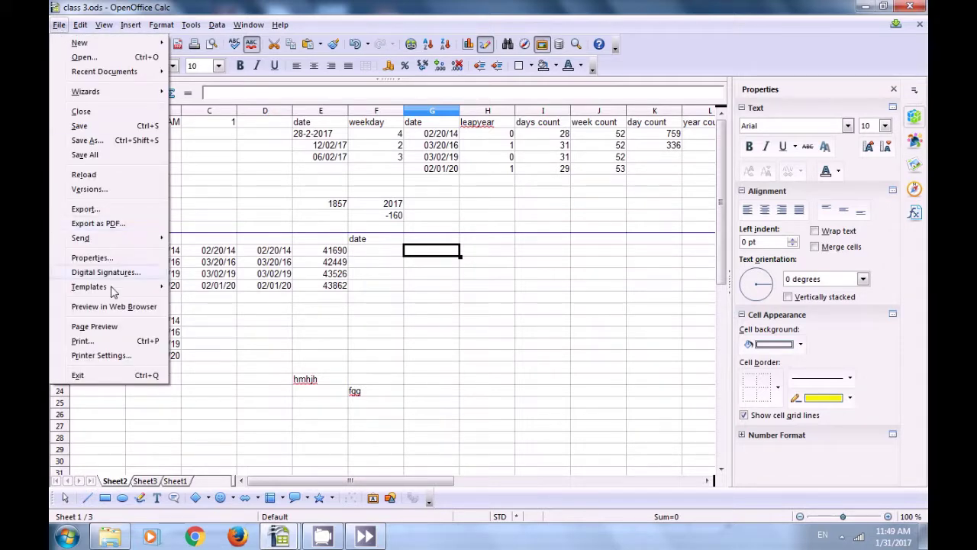
{"action": "left_click", "coordinate": [113, 328]}
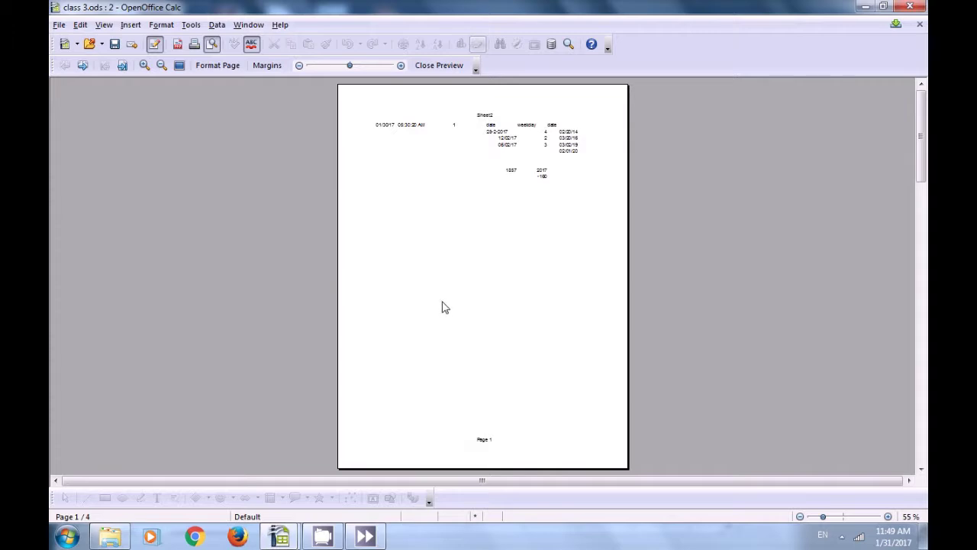
{"action": "left_click", "coordinate": [438, 66]}
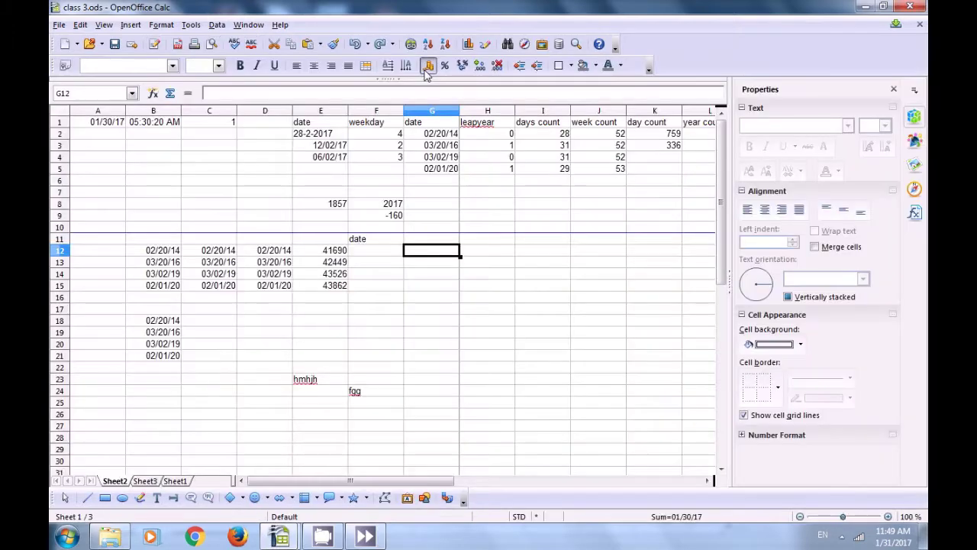
- Try to delete the manual row break from cell G10 and from the range G10:H11
{"action": "left_click", "coordinate": [432, 232]}
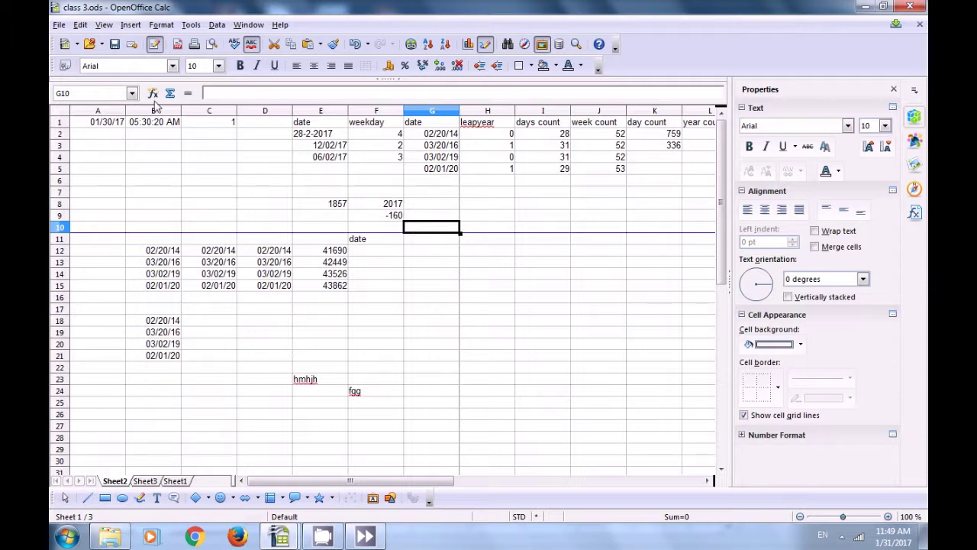
{"action": "left_click", "coordinate": [81, 26]}
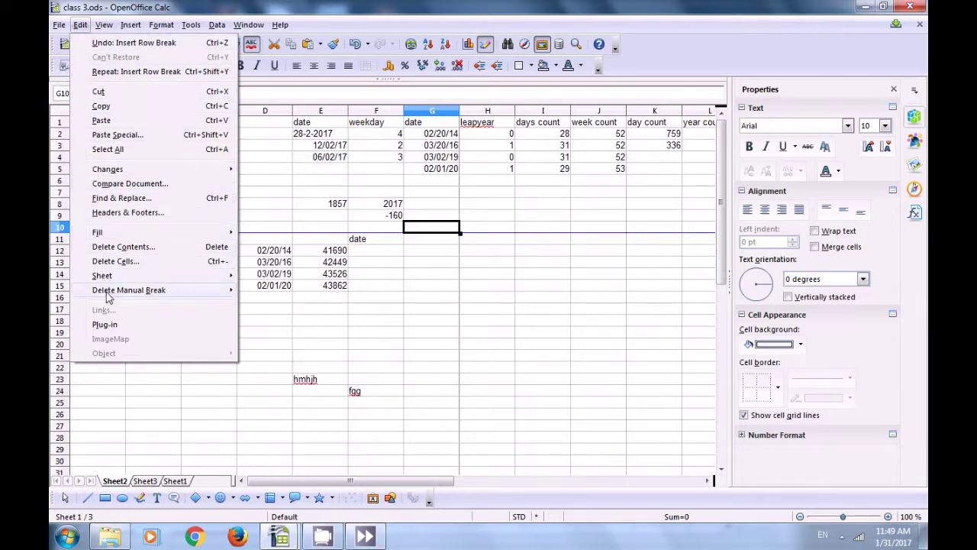
{"action": "mouse_move", "coordinate": [108, 298]}
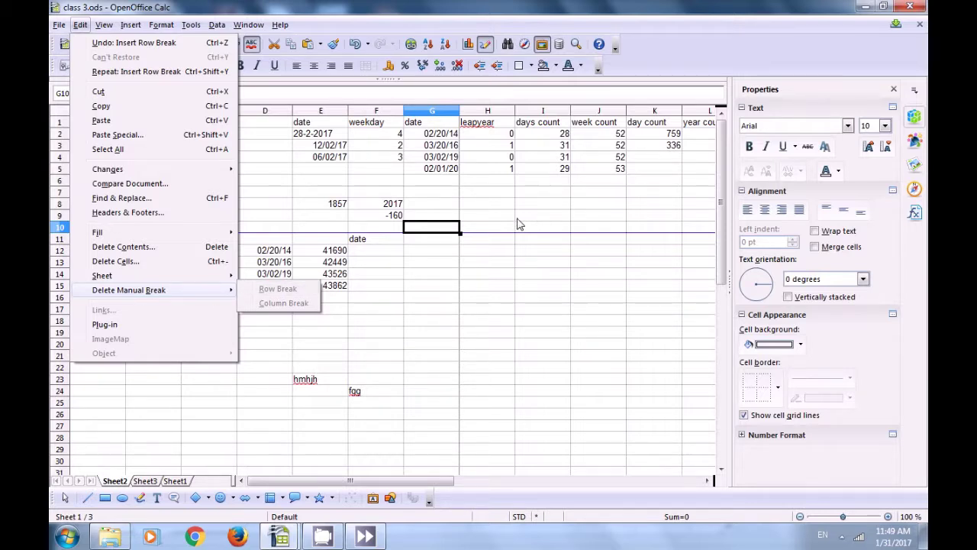
{"action": "left_click", "coordinate": [495, 240]}
{"action": "left_click", "coordinate": [428, 241]}
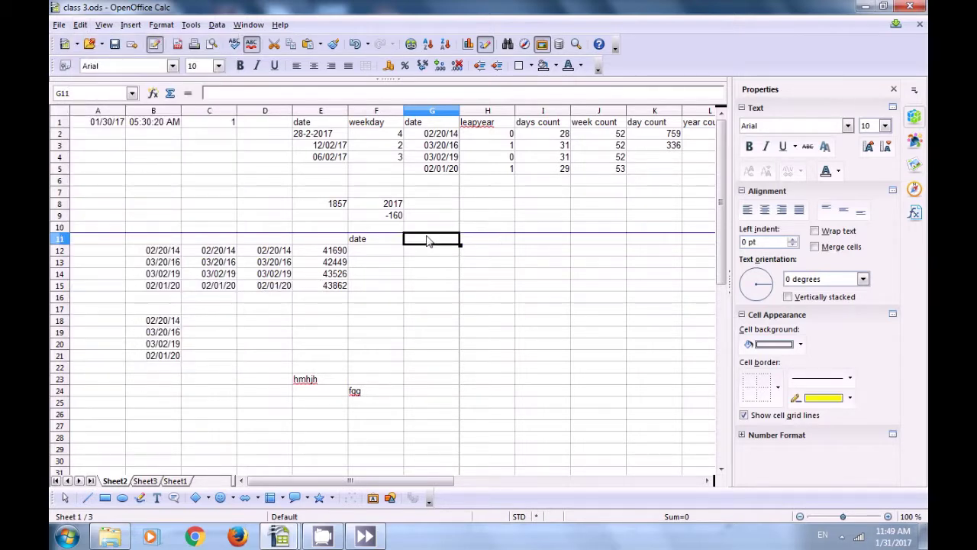
{"action": "left_click_drag", "start_coordinate": [428, 241], "coordinate": [508, 230]}
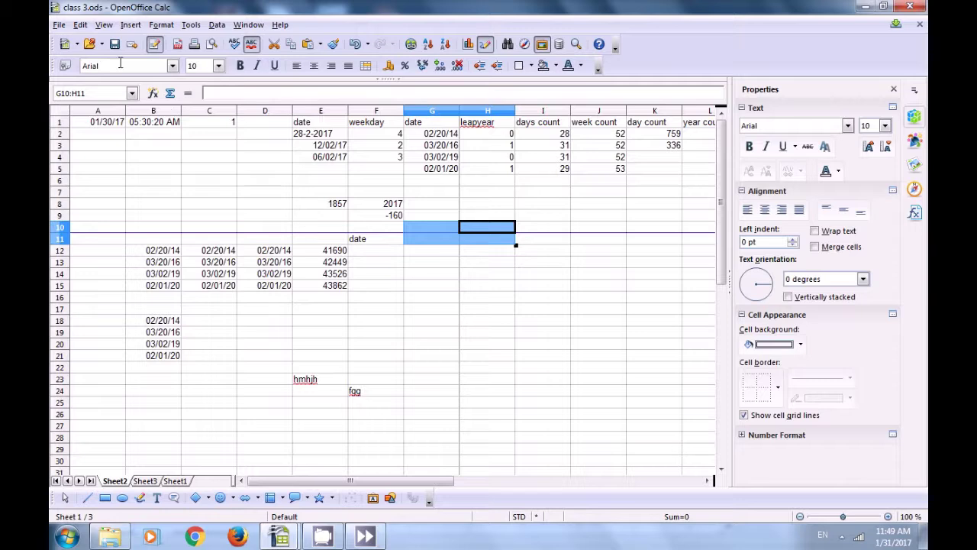
{"action": "left_click", "coordinate": [81, 29]}
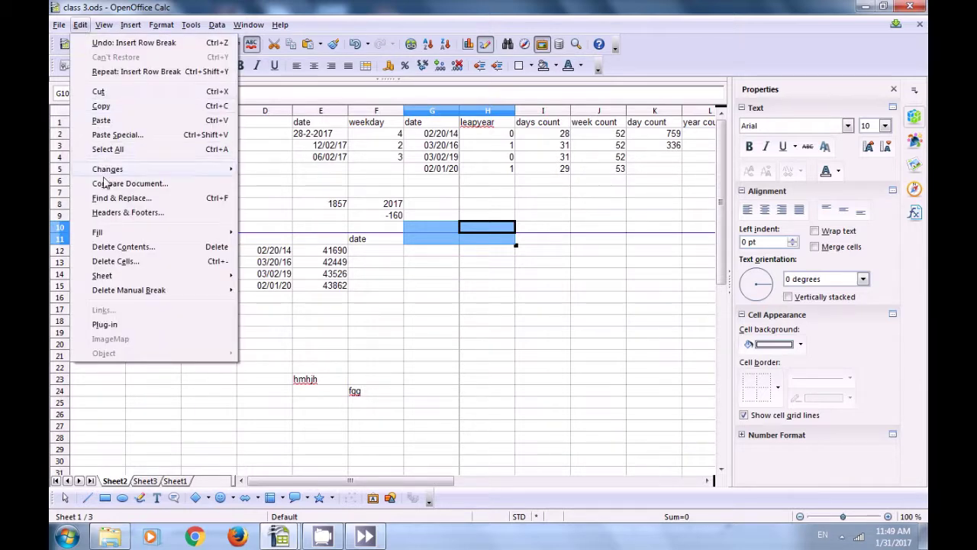
{"action": "mouse_move", "coordinate": [116, 293]}
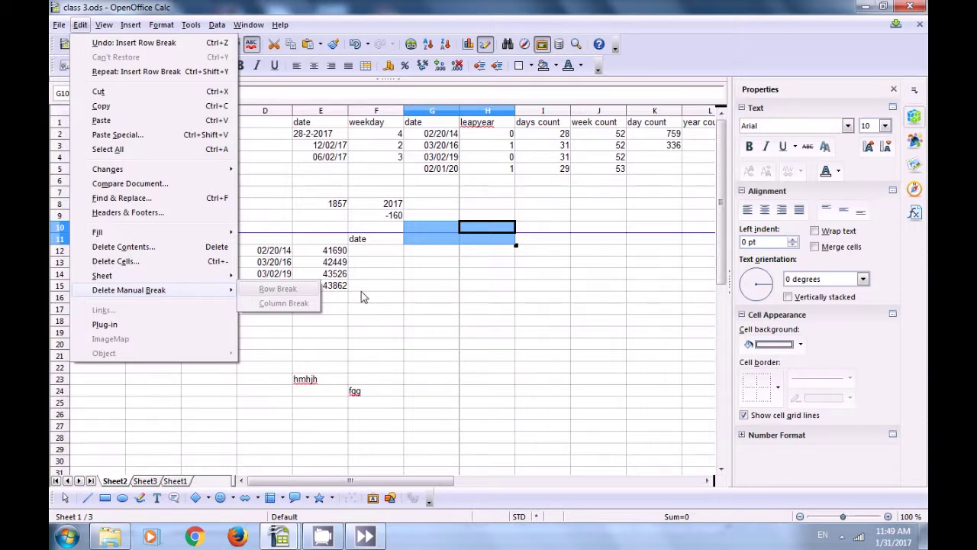
{"action": "left_click", "coordinate": [499, 240]}
- Delete the manual row break above row 11 from cell A11
{"action": "left_click", "coordinate": [464, 255]}
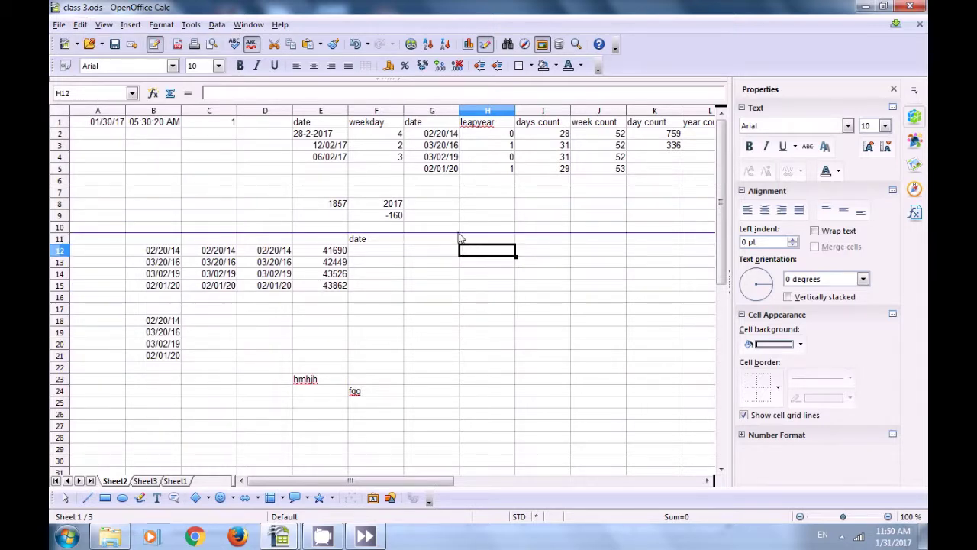
{"action": "left_click", "coordinate": [457, 229]}
{"action": "left_click", "coordinate": [86, 231]}
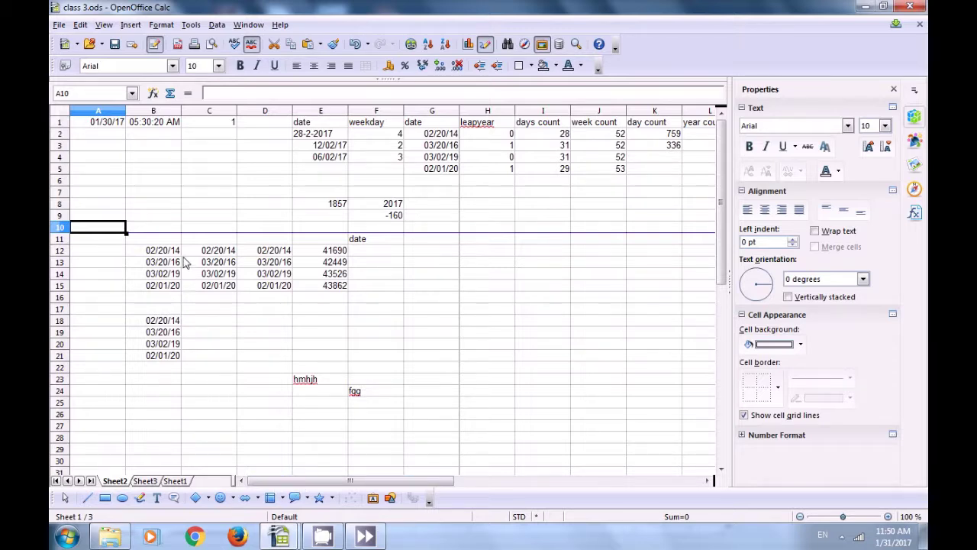
{"action": "double_click", "coordinate": [96, 229]}
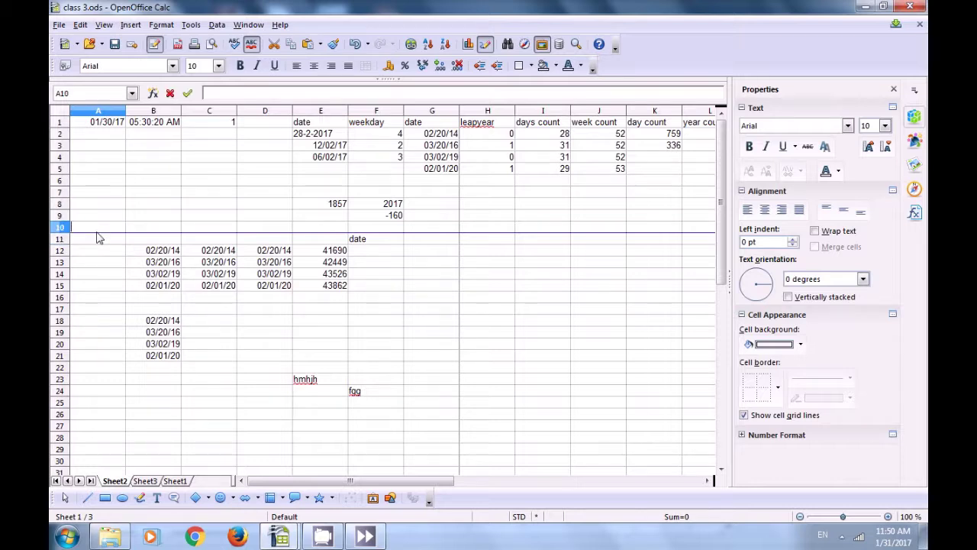
{"action": "left_click", "coordinate": [90, 240]}
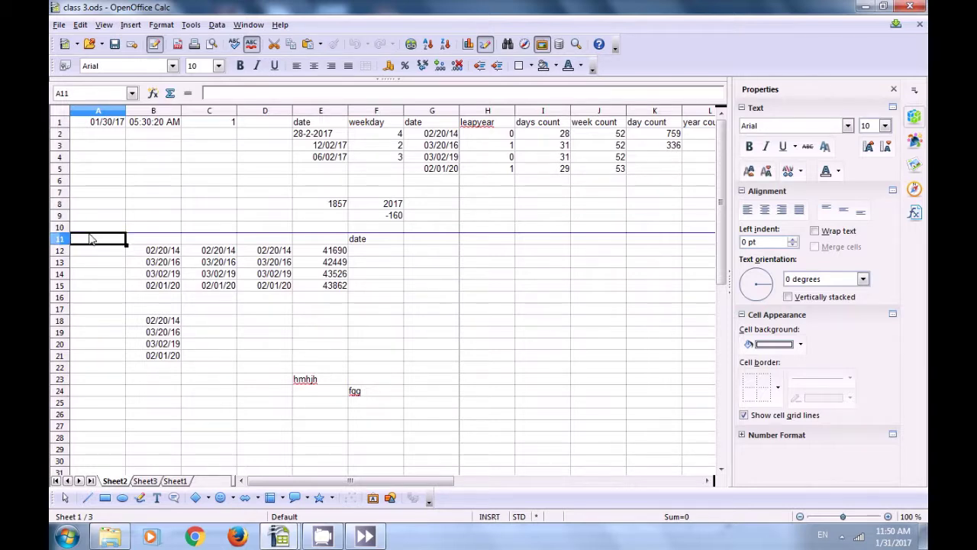
{"action": "left_click", "coordinate": [79, 26]}
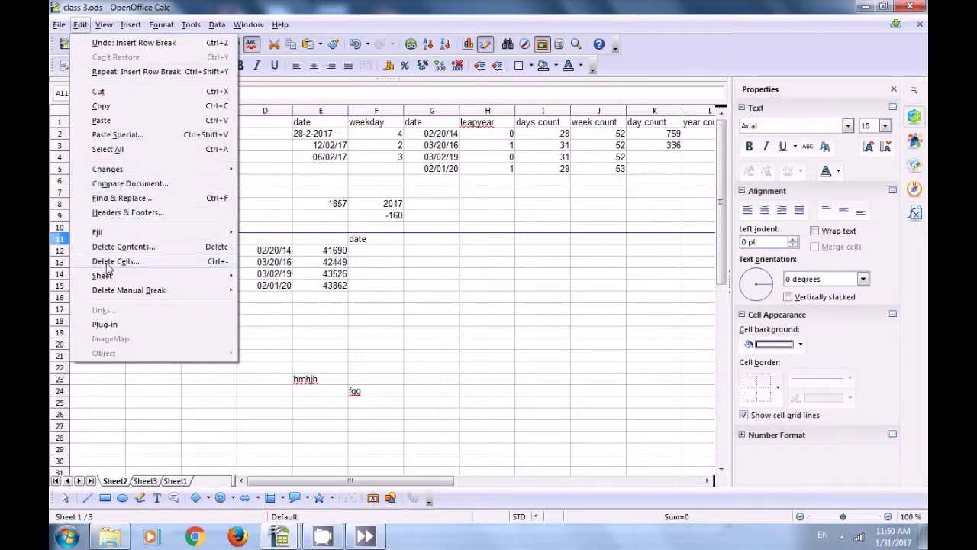
{"action": "mouse_move", "coordinate": [111, 291]}
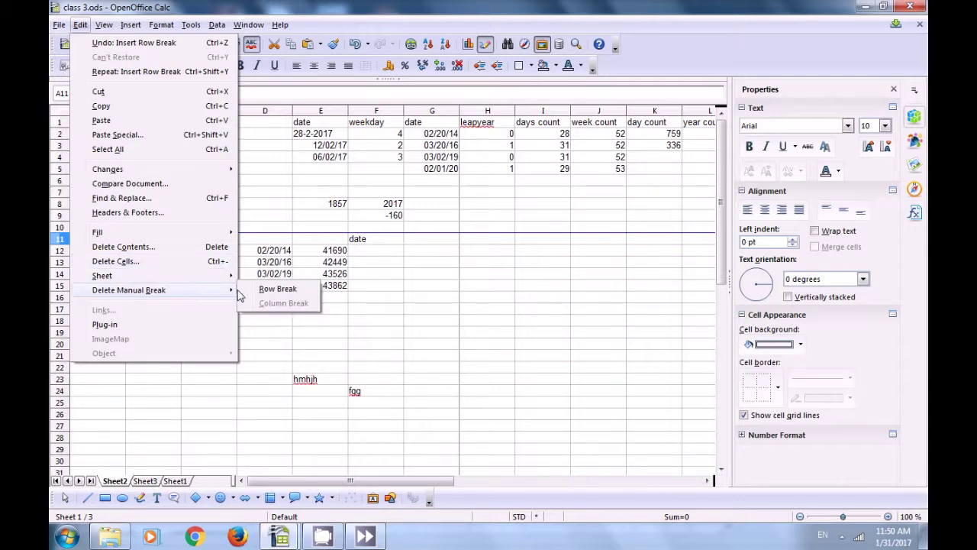
{"action": "left_click", "coordinate": [277, 290]}
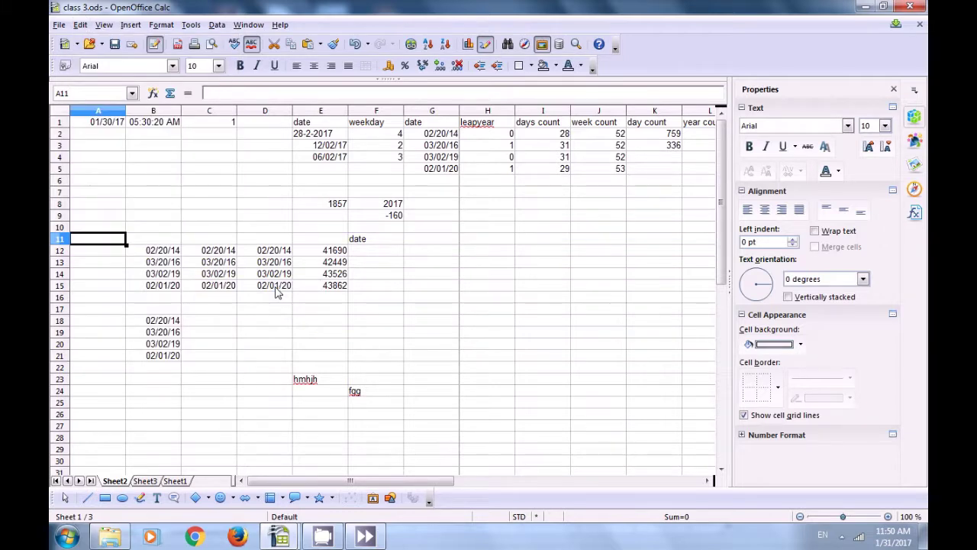
- Insert a manual column break before column C at cell C1, and select cells beside the break
{"action": "left_click", "coordinate": [202, 124]}
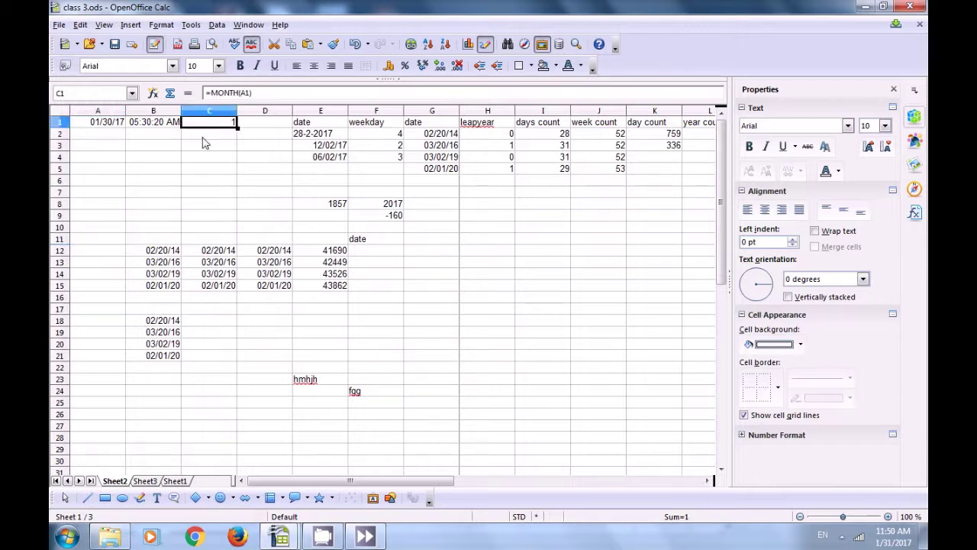
{"action": "left_click", "coordinate": [130, 26]}
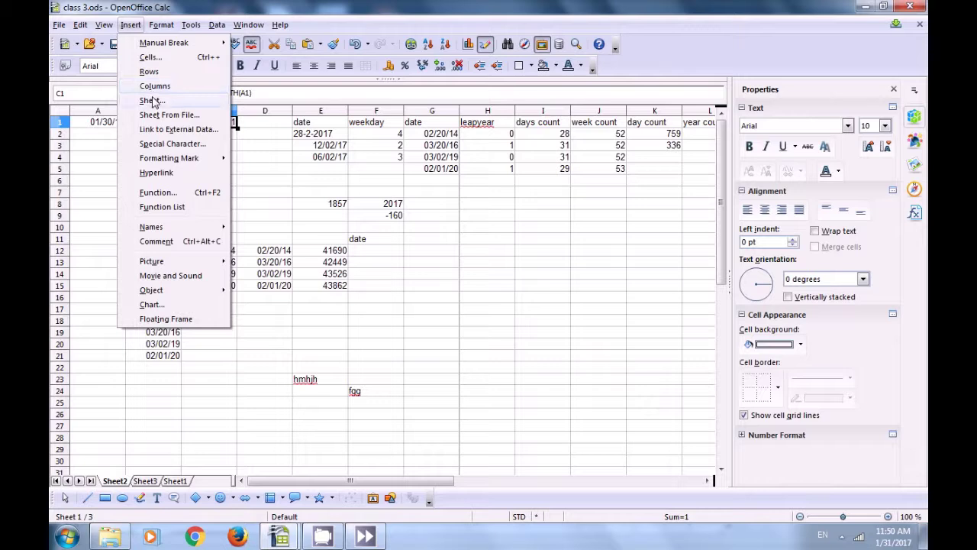
{"action": "mouse_move", "coordinate": [164, 46]}
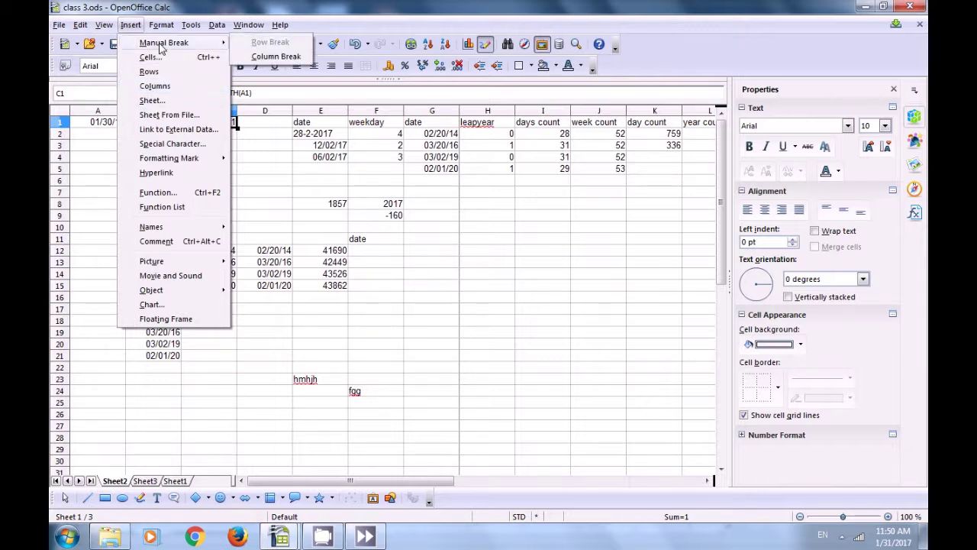
{"action": "left_click", "coordinate": [270, 62]}
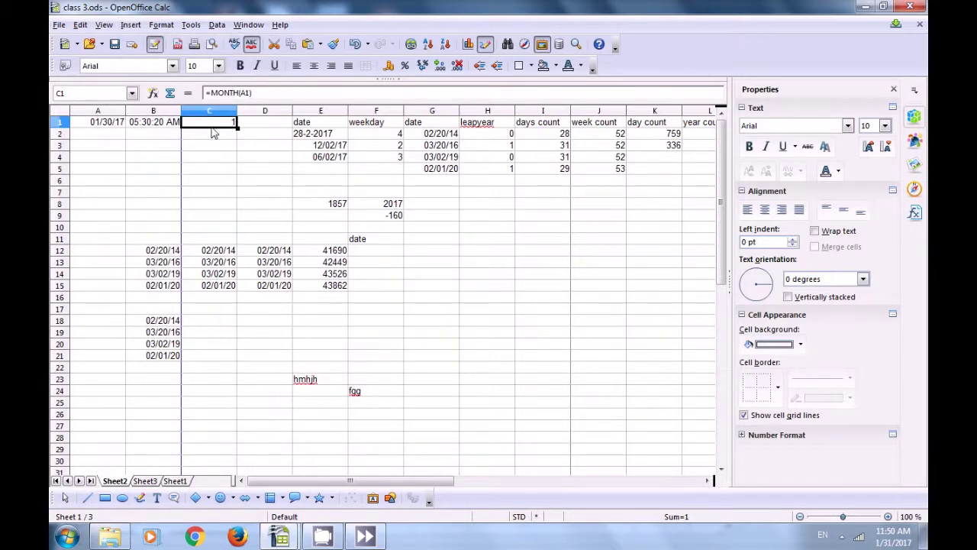
{"action": "left_click", "coordinate": [196, 157]}
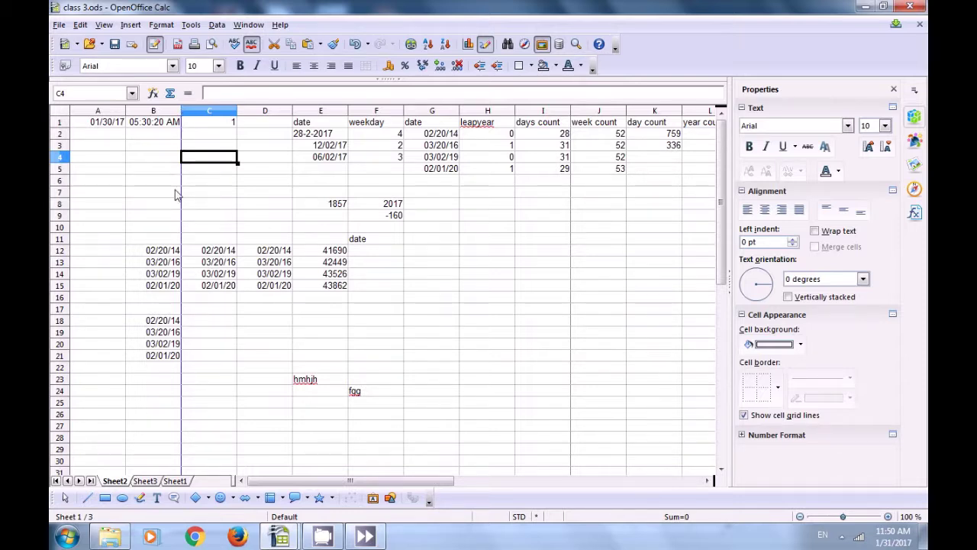
{"action": "left_click", "coordinate": [179, 123]}
{"action": "left_click", "coordinate": [180, 135]}
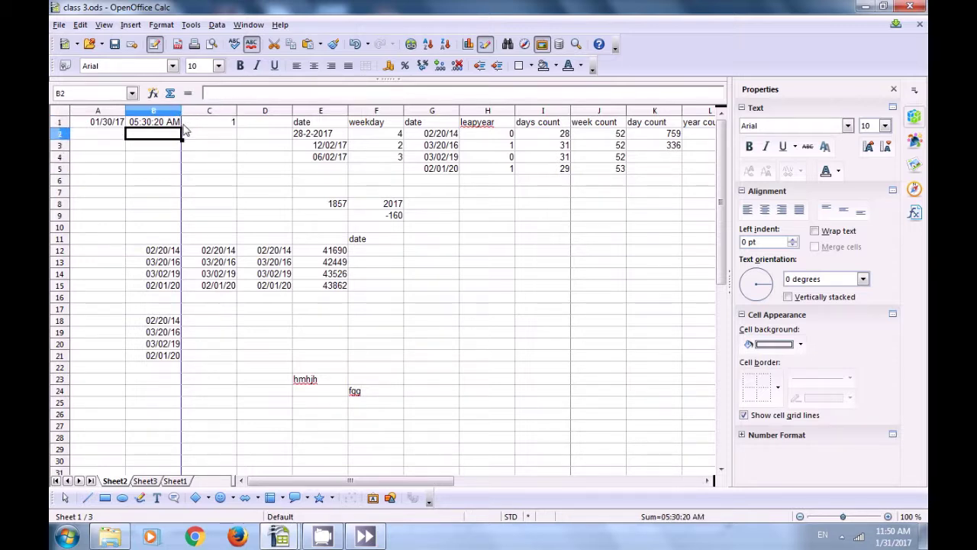
- Try to delete the manual column break from cell B1 and from the range B1:B6
{"action": "key", "text": "Up"}
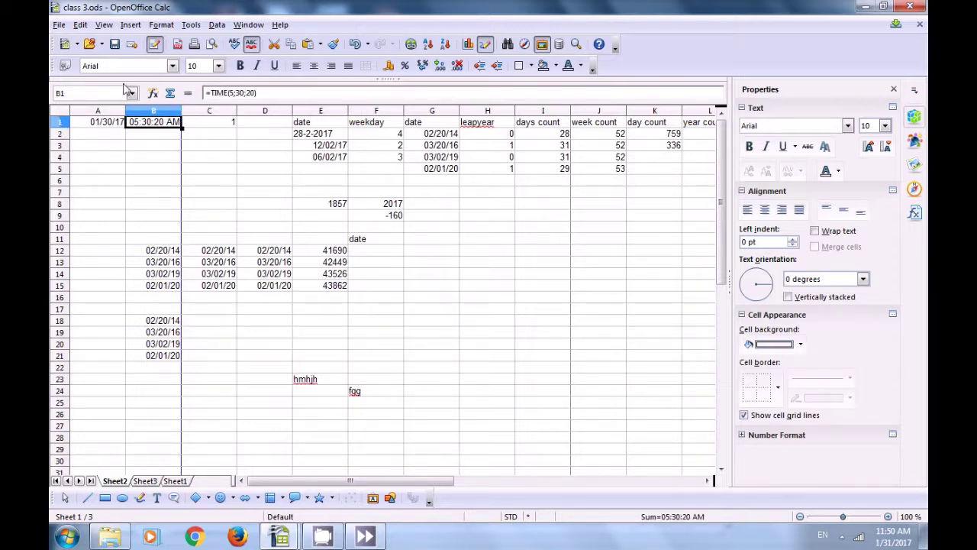
{"action": "left_click", "coordinate": [80, 25]}
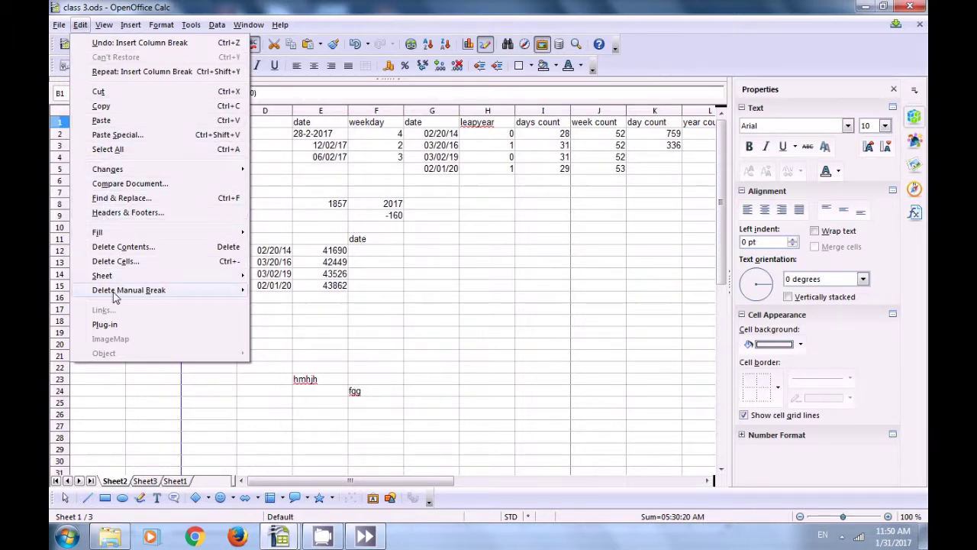
{"action": "mouse_move", "coordinate": [119, 294]}
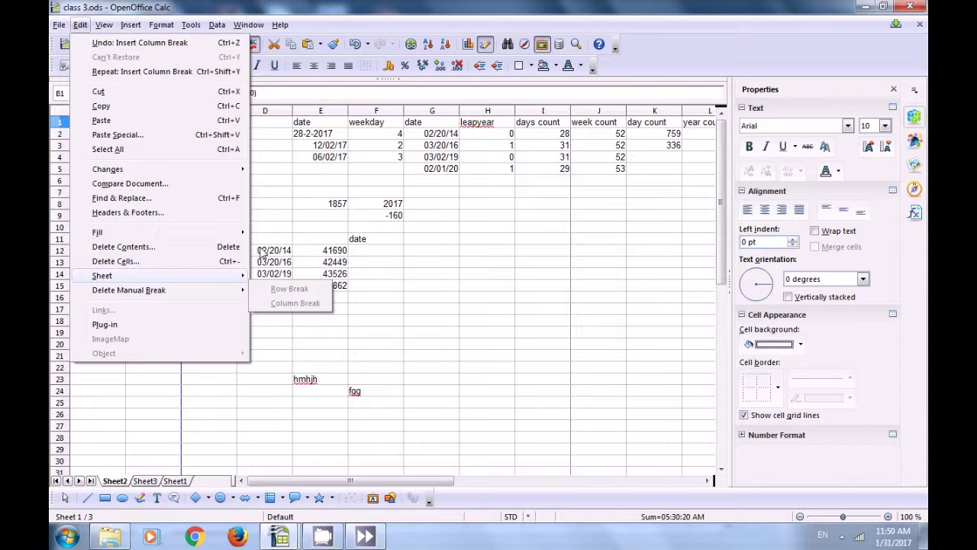
{"action": "left_click", "coordinate": [287, 200]}
{"action": "left_click", "coordinate": [188, 123]}
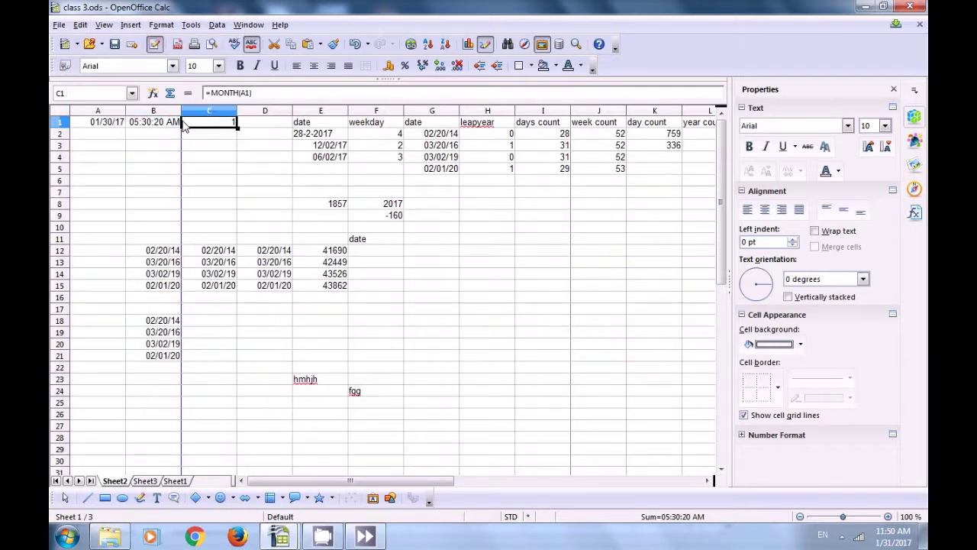
{"action": "left_click_drag", "start_coordinate": [181, 111], "coordinate": [180, 185]}
{"action": "left_click_drag", "start_coordinate": [162, 128], "coordinate": [170, 181]}
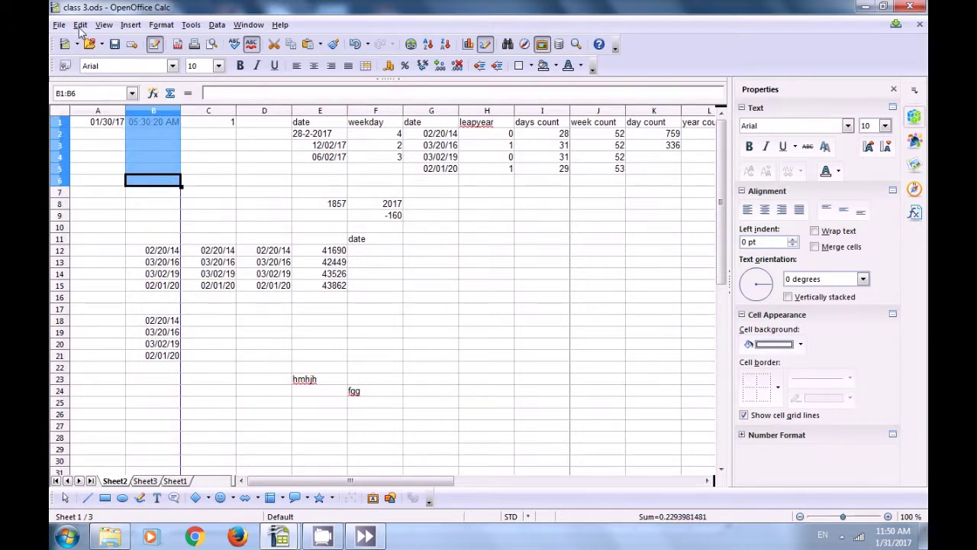
{"action": "left_click", "coordinate": [80, 25]}
{"action": "mouse_move", "coordinate": [103, 290]}
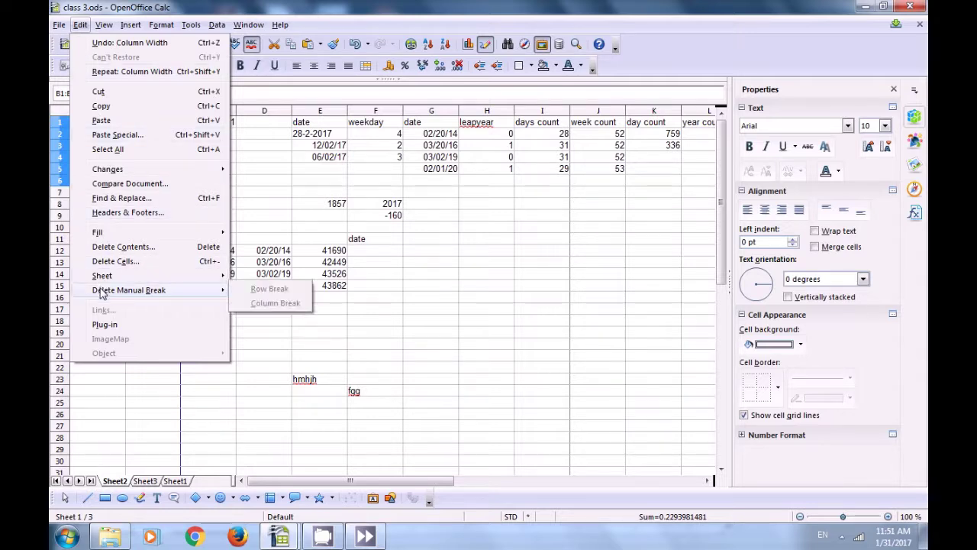
{"action": "left_click", "coordinate": [165, 126]}
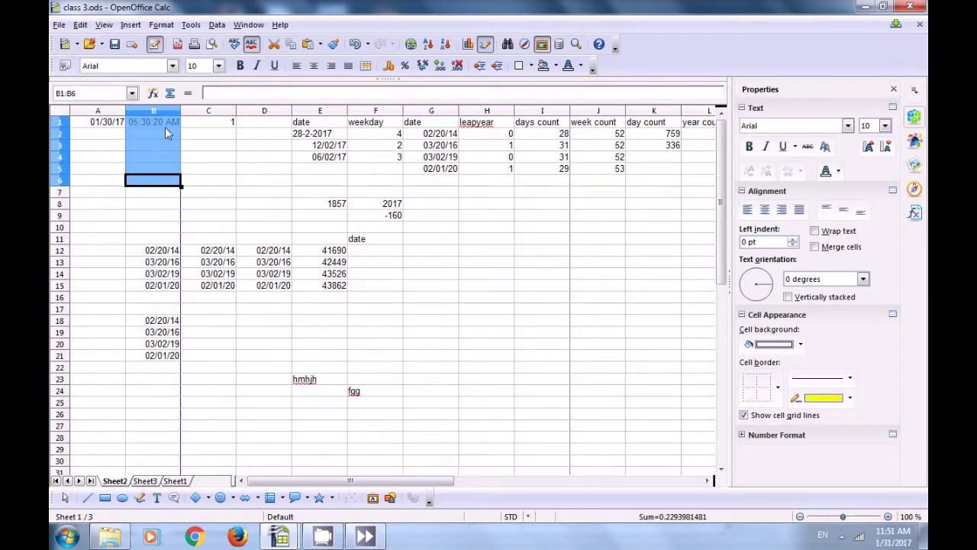
- Delete the manual column break before column C from cell C1, and select cell G12
{"action": "left_click", "coordinate": [207, 140]}
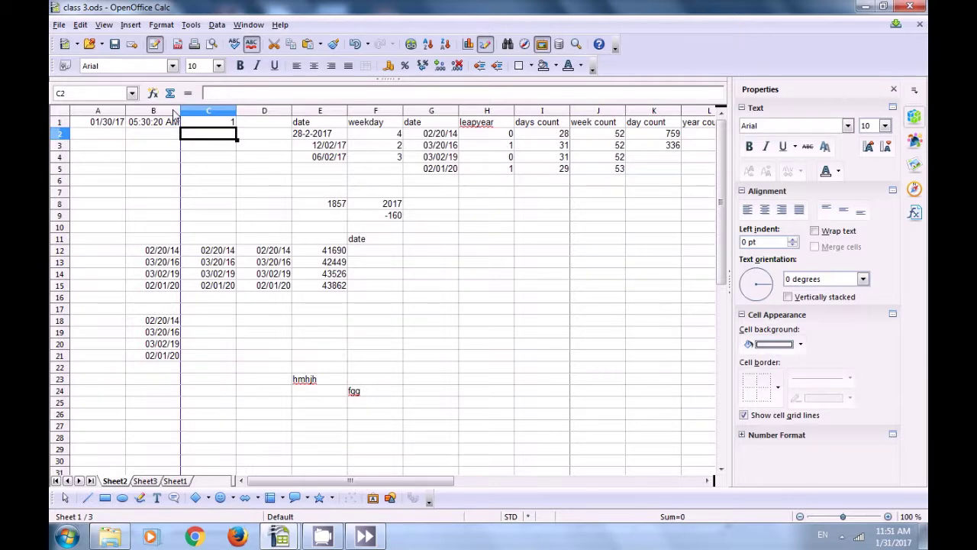
{"action": "left_click", "coordinate": [187, 125]}
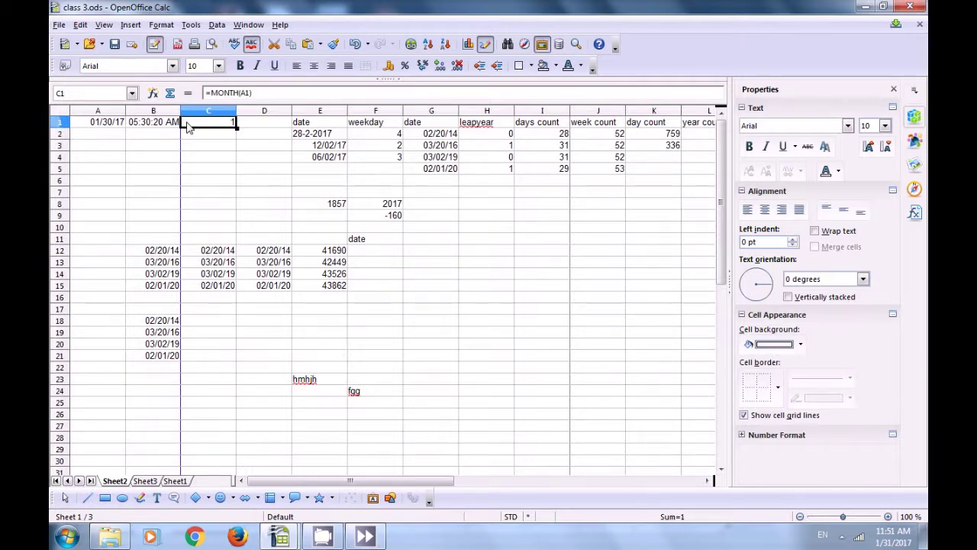
{"action": "left_click", "coordinate": [84, 26]}
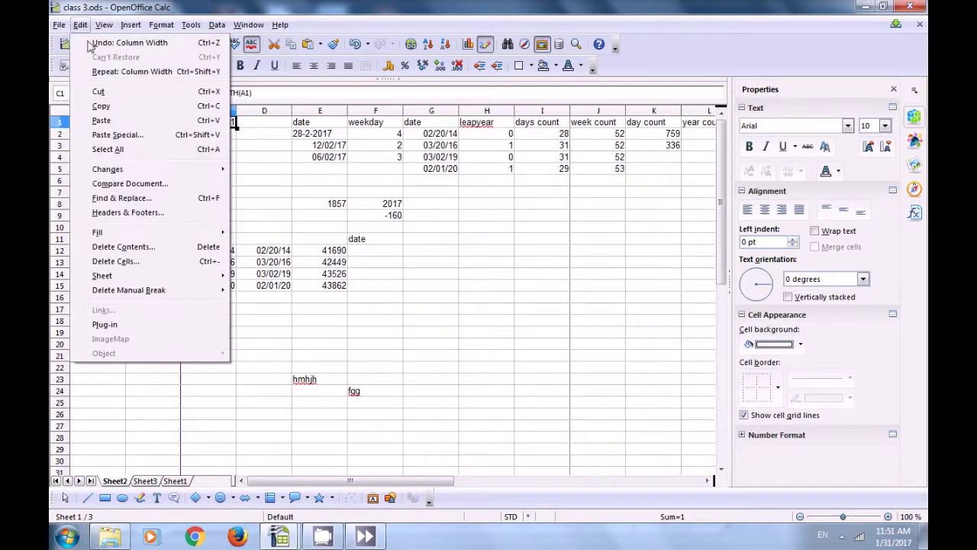
{"action": "mouse_move", "coordinate": [111, 291]}
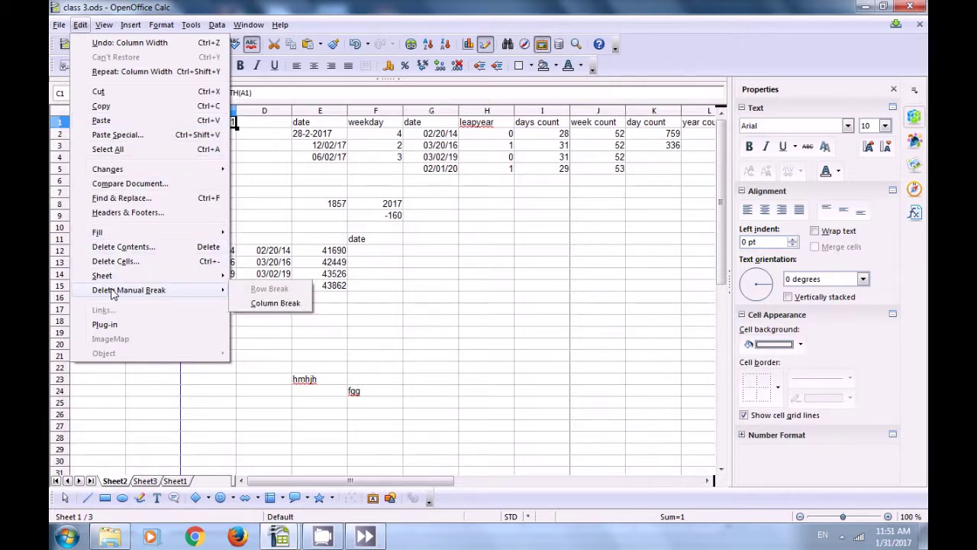
{"action": "left_click", "coordinate": [261, 305]}
{"action": "left_click", "coordinate": [218, 187]}
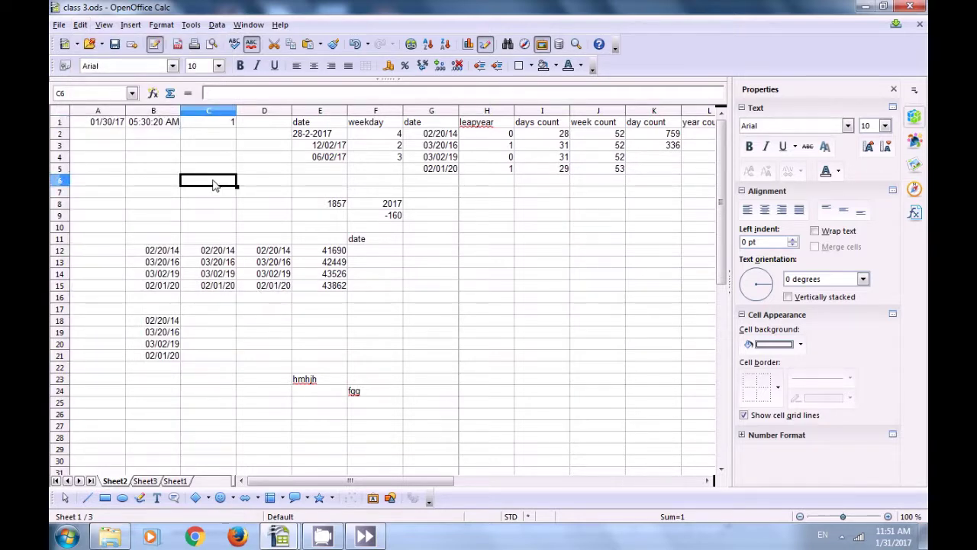
{"action": "left_click", "coordinate": [200, 127]}
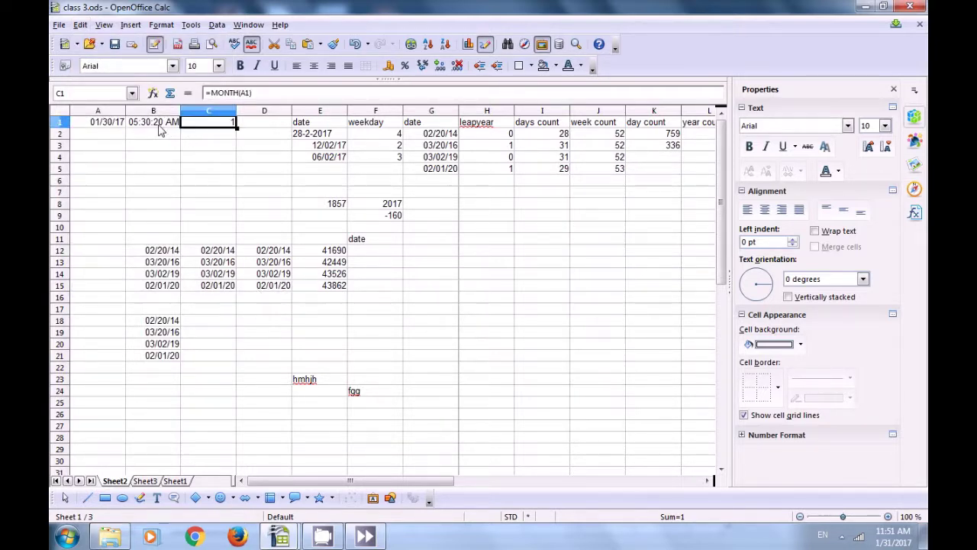
{"action": "left_click", "coordinate": [438, 254]}
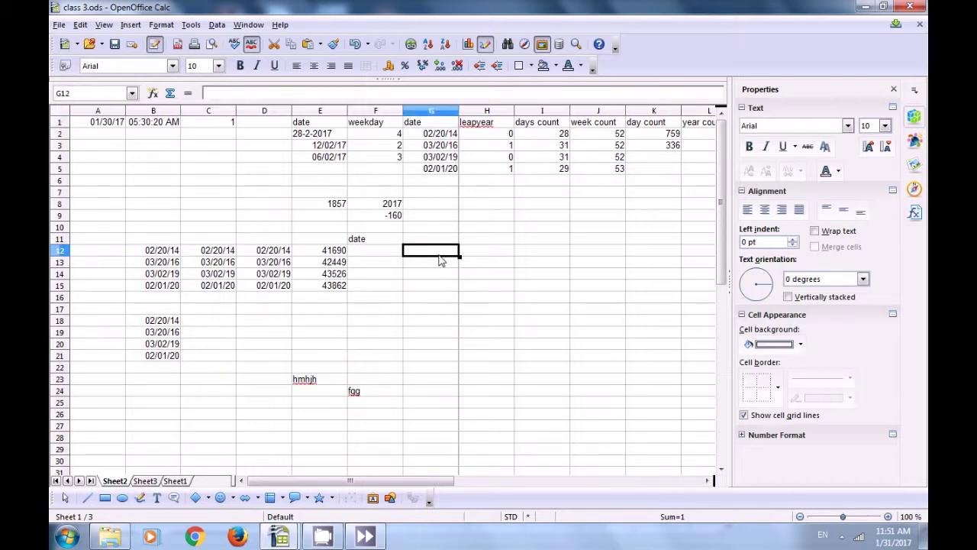